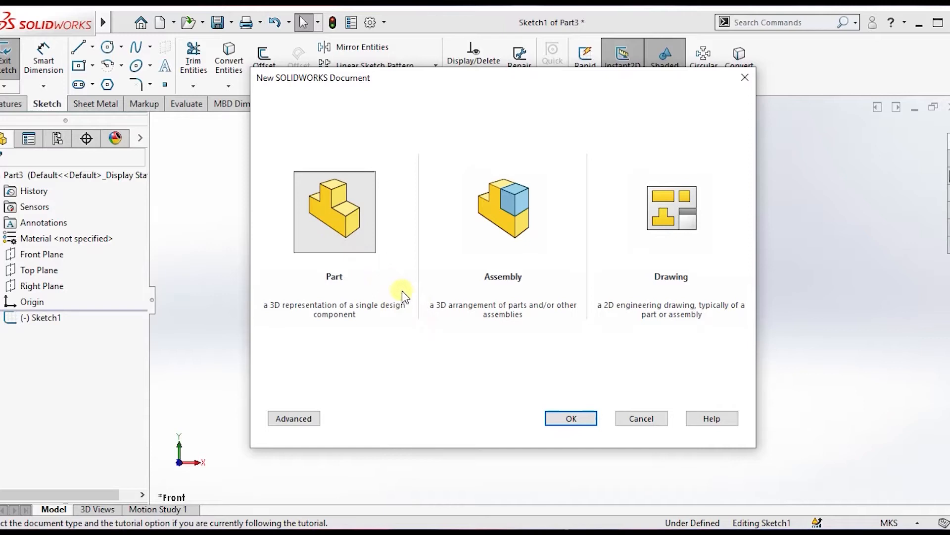
# Create a new part document and set its unit system to MMGS (millimeter, gram, second).
pyautogui.click(350, 226)
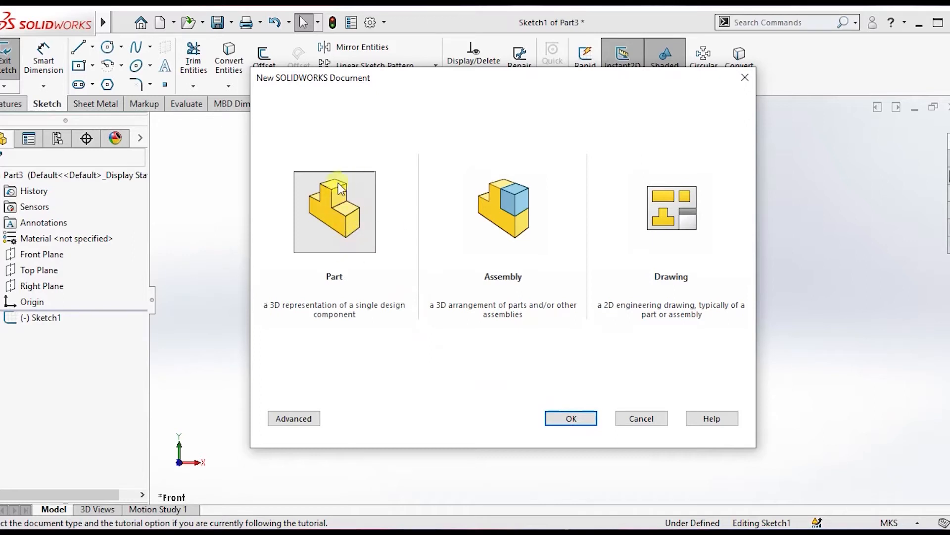
pyautogui.doubleClick(341, 227)
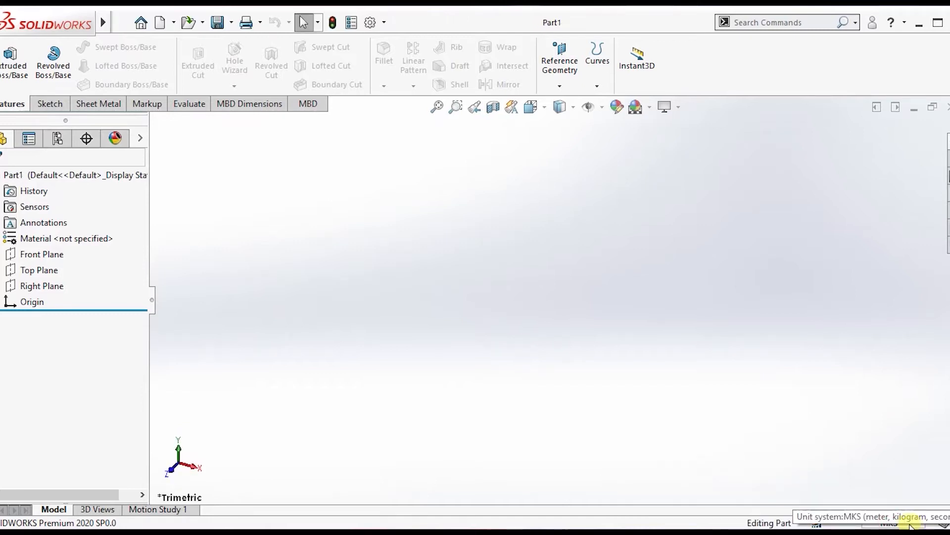
pyautogui.click(913, 526)
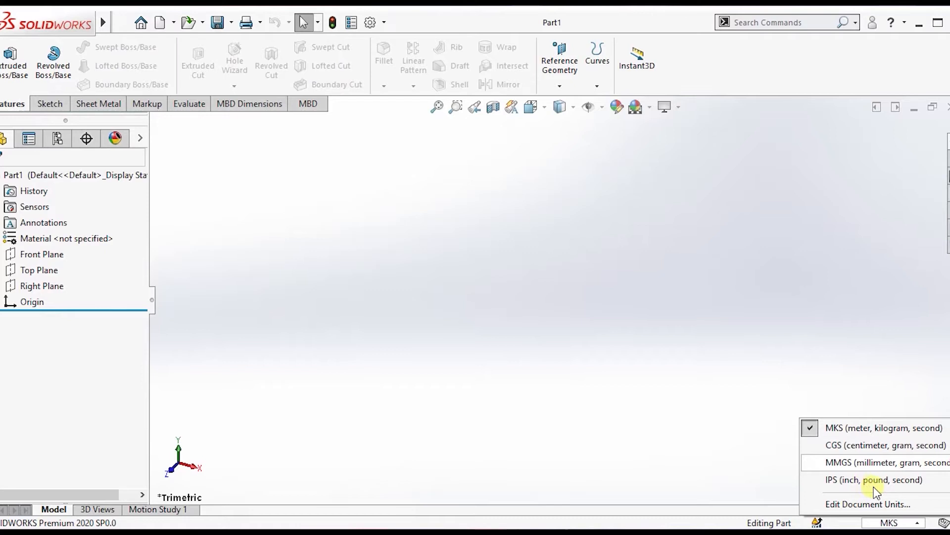
pyautogui.click(808, 464)
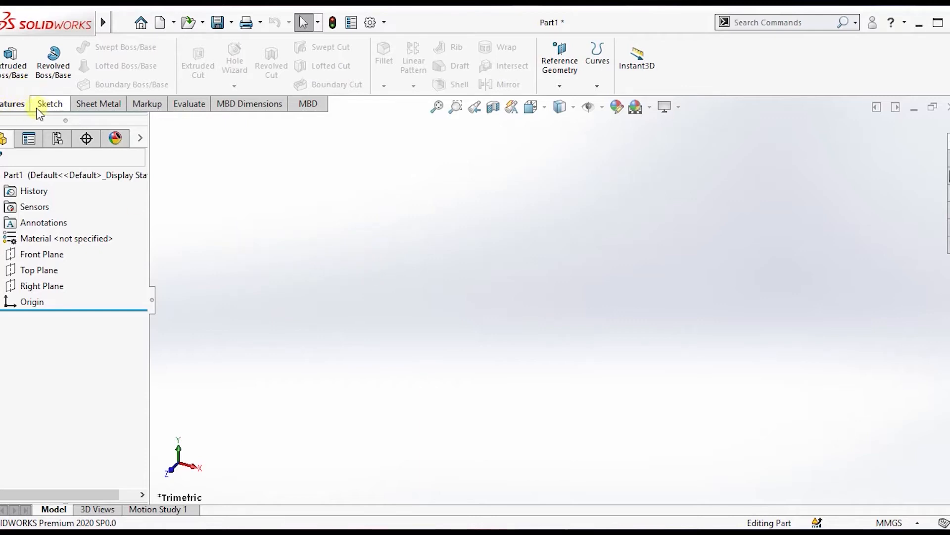
# Start a new sketch on the Front Plane.
pyautogui.click(52, 103)
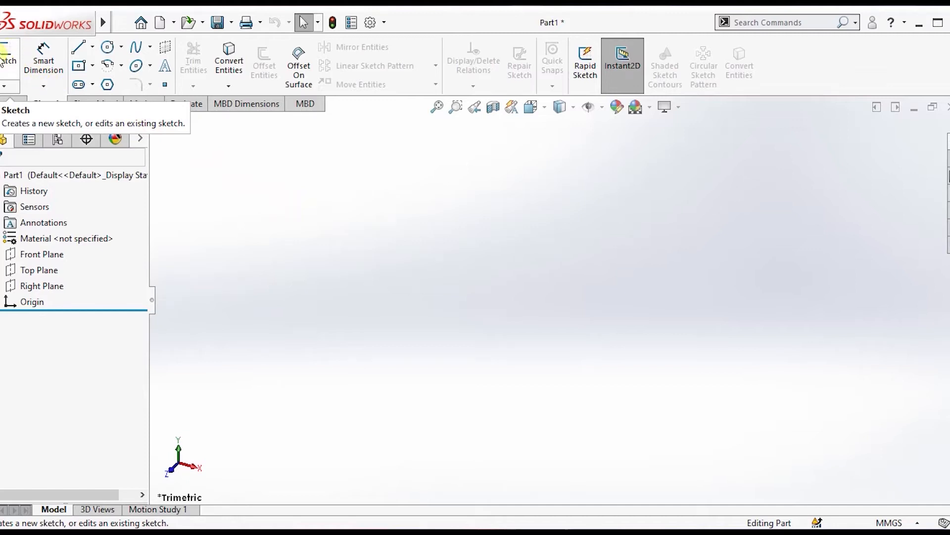
pyautogui.click(15, 73)
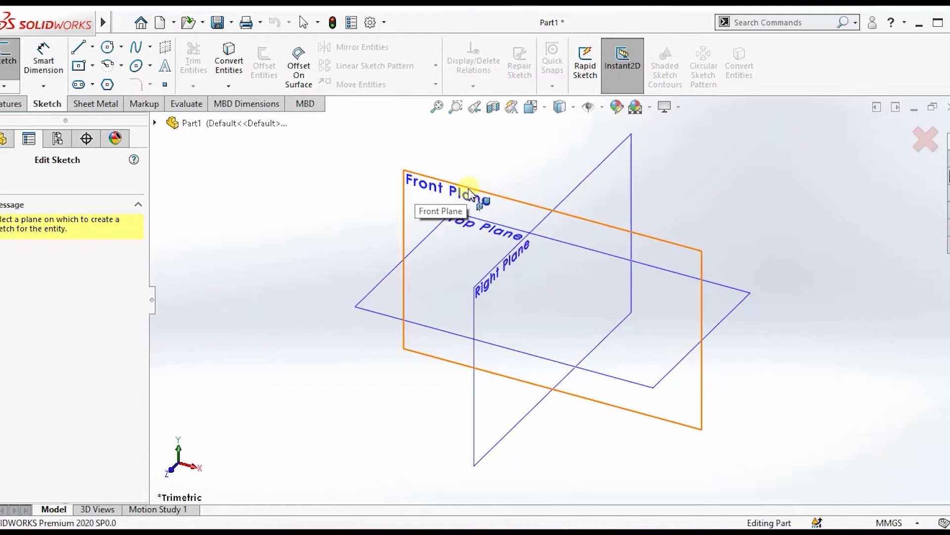
pyautogui.click(430, 187)
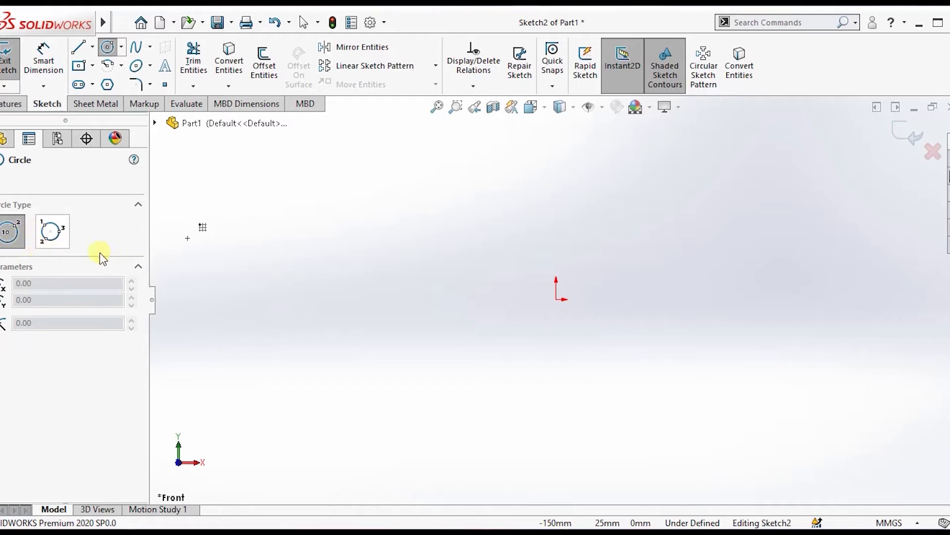
# Draw two concentric center-based circles at the origin, with radii of about 50 mm and about 79 mm.
pyautogui.click(47, 237)
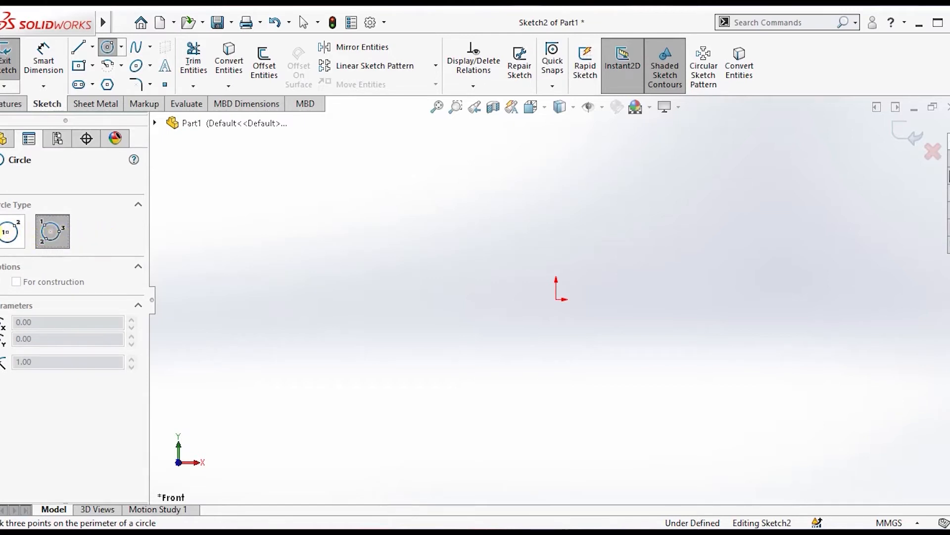
pyautogui.click(6, 232)
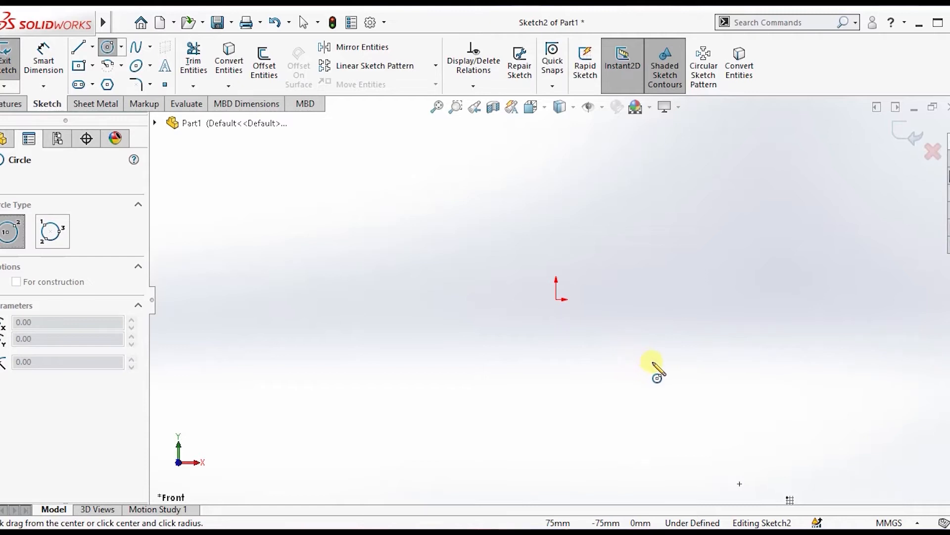
pyautogui.click(557, 300)
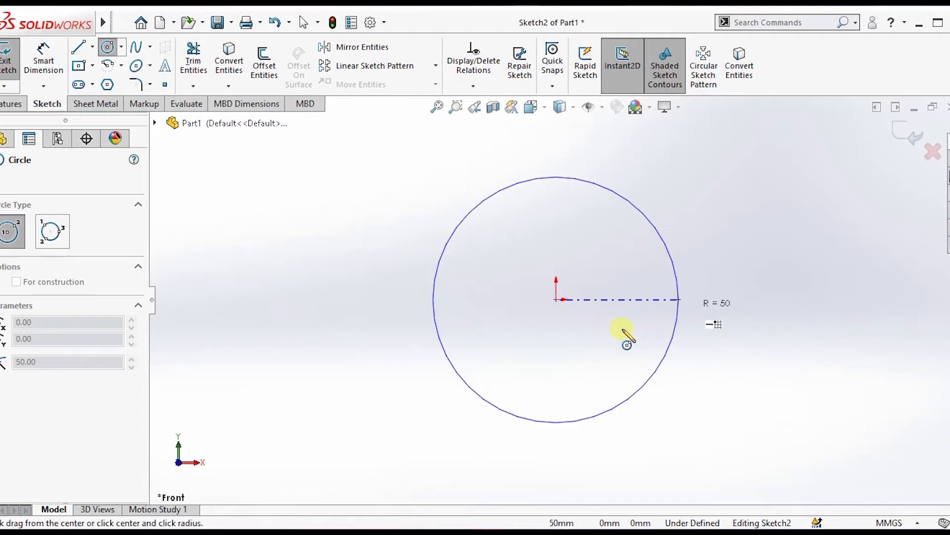
pyautogui.click(689, 308)
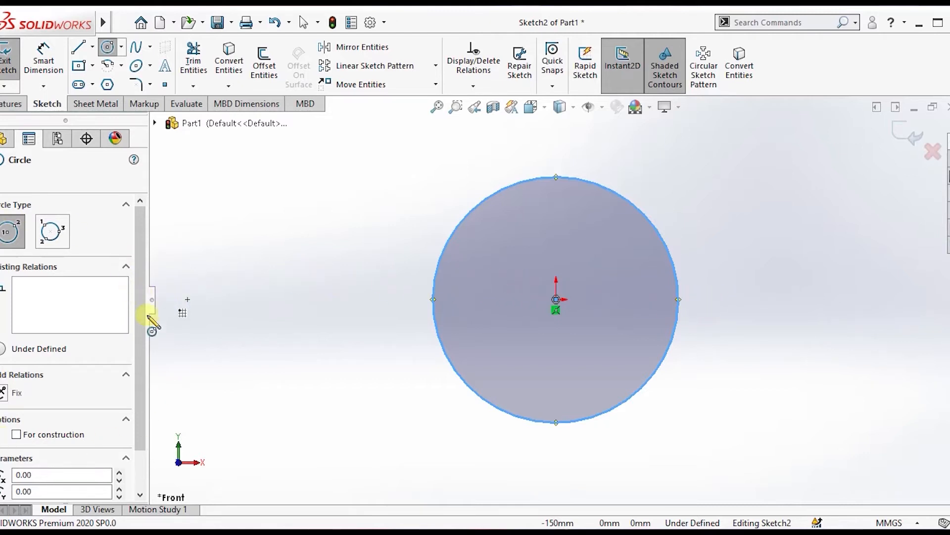
pyautogui.scroll(-2, 135, 341)
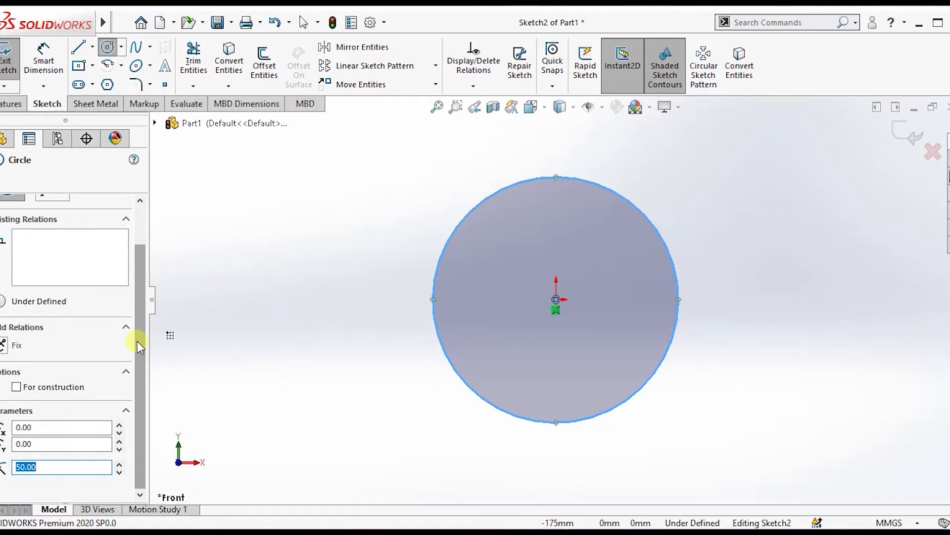
pyautogui.click(556, 300)
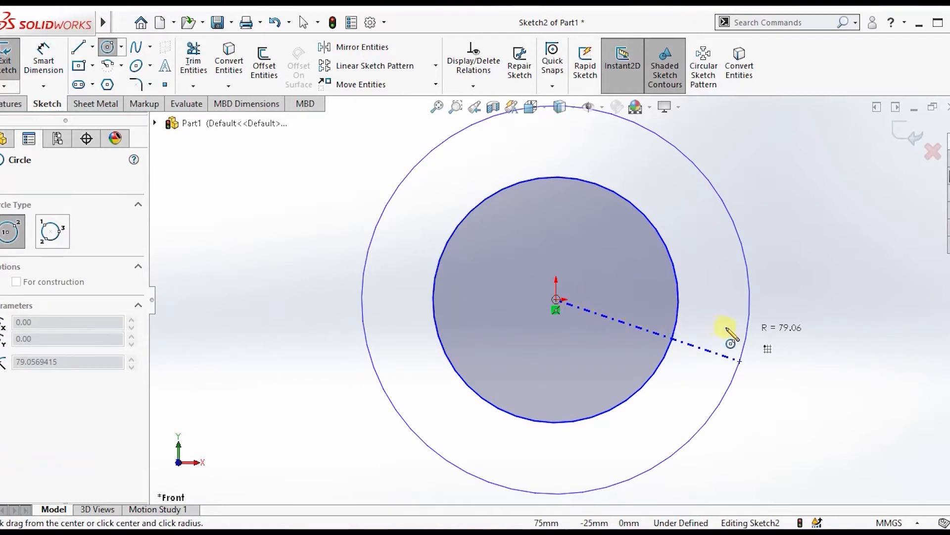
pyautogui.click(747, 331)
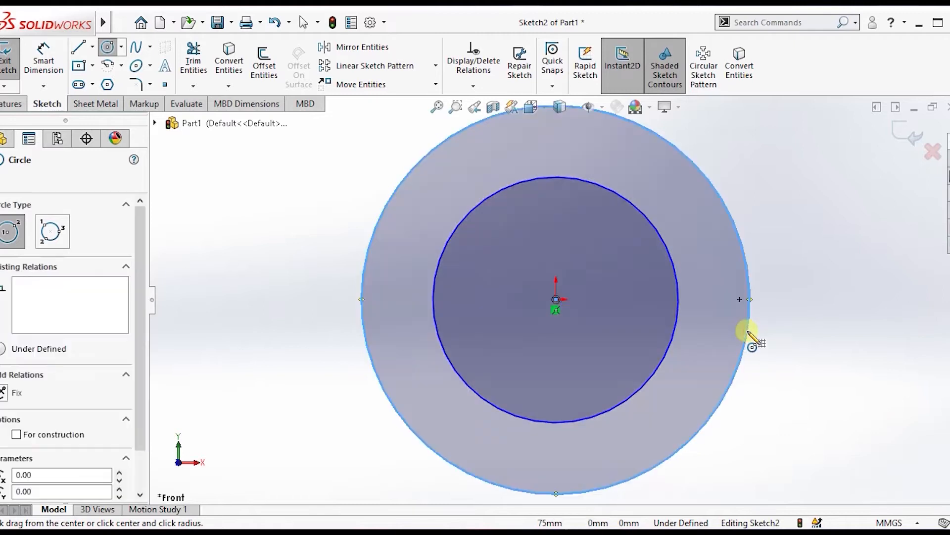
pyautogui.scroll(1, 741, 325)
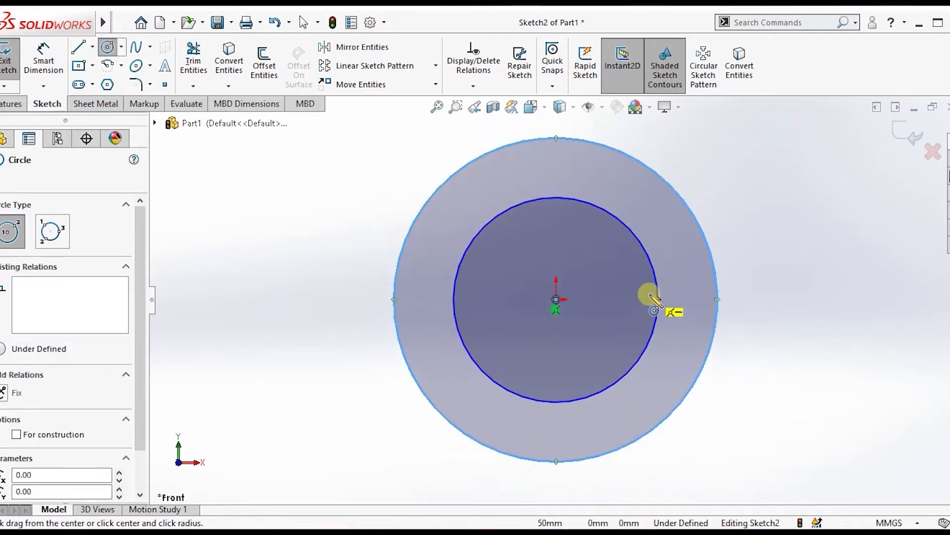
pyautogui.click(1, 179)
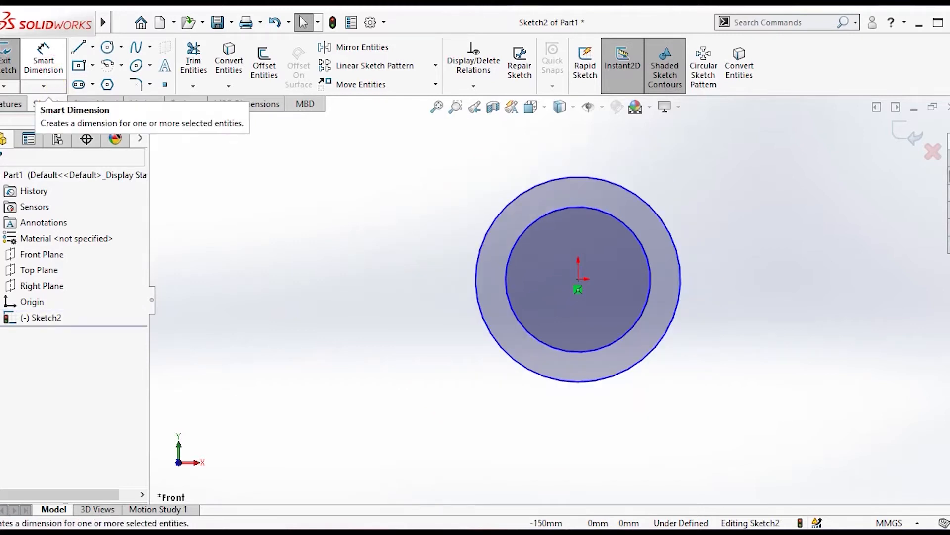
# Dimension the outer circle's diameter as 94 mm, placing the dimension above the circle.
pyautogui.click(59, 72)
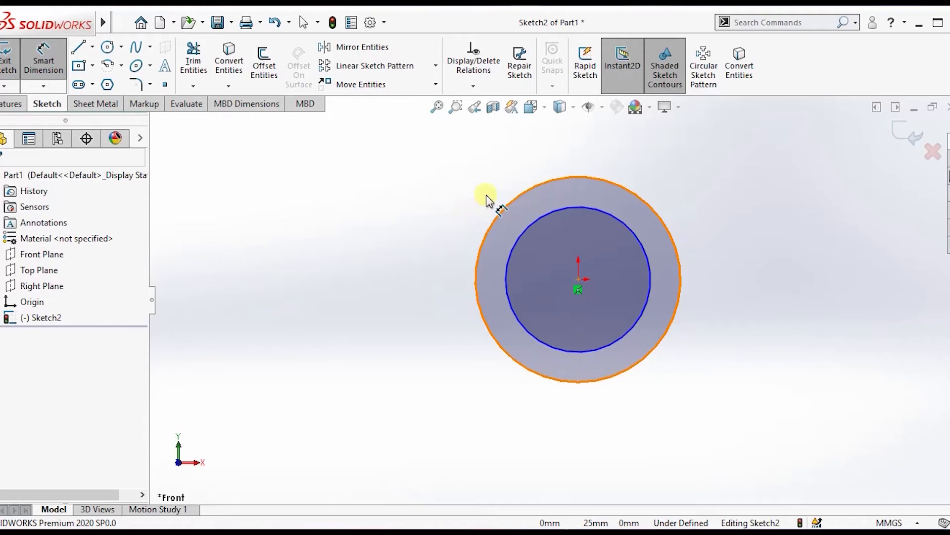
pyautogui.click(613, 183)
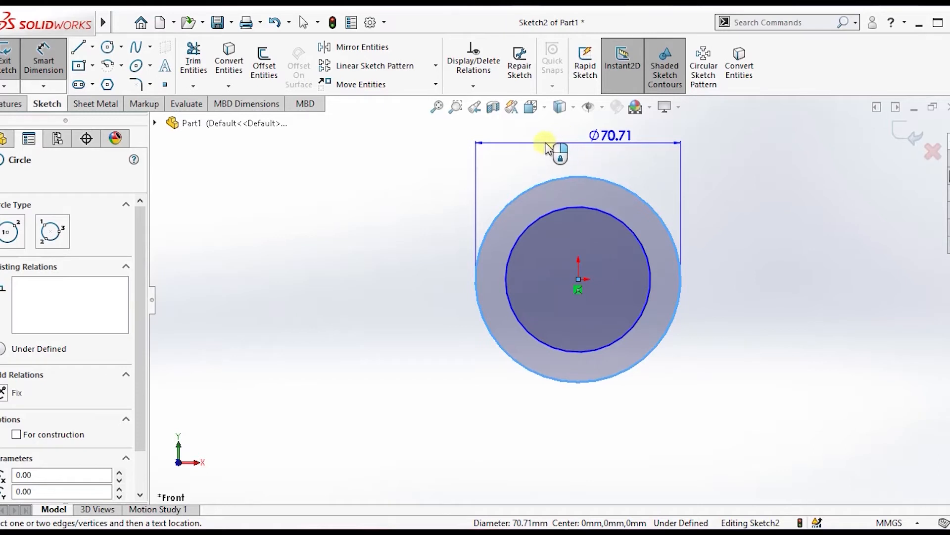
pyautogui.click(603, 149)
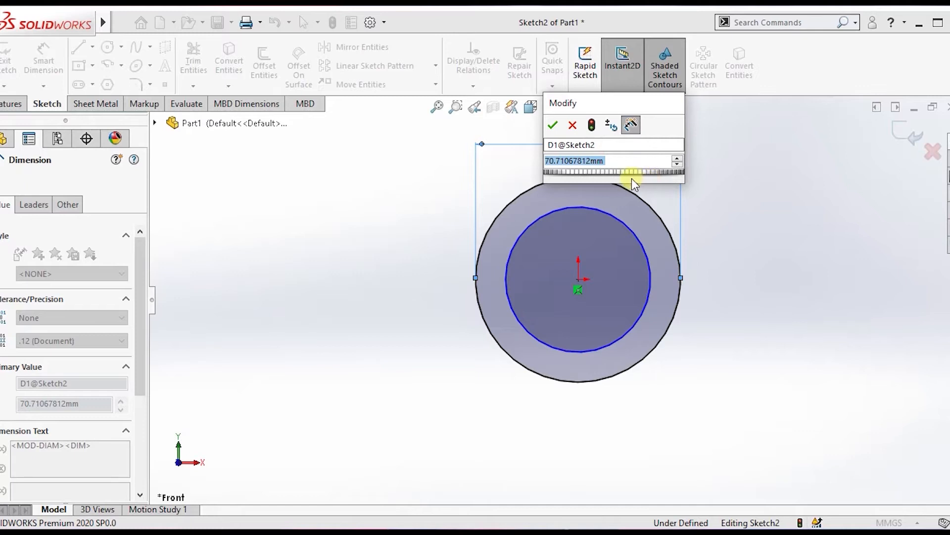
pyautogui.click(619, 160)
pyautogui.press('BackSpace')
pyautogui.press('BackSpace')
pyautogui.press('BackSpace')
pyautogui.press('BackSpace')
pyautogui.press('BackSpace')
pyautogui.press('BackSpace')
pyautogui.press('BackSpace')
pyautogui.press('BackSpace')
pyautogui.press('BackSpace')
pyautogui.press('BackSpace')
pyautogui.press('BackSpace')
pyautogui.press('BackSpace')
pyautogui.press('BackSpace')
pyautogui.write('94')
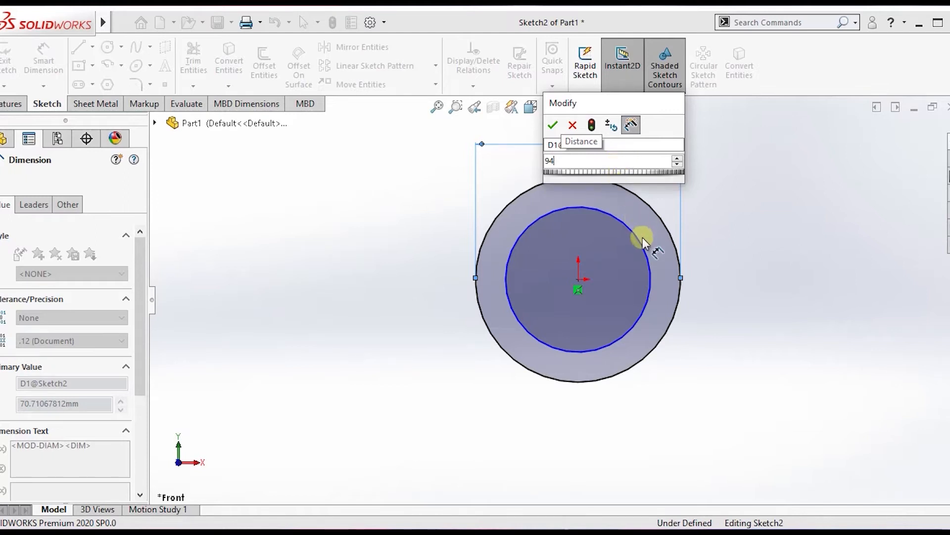
pyautogui.press('Return')
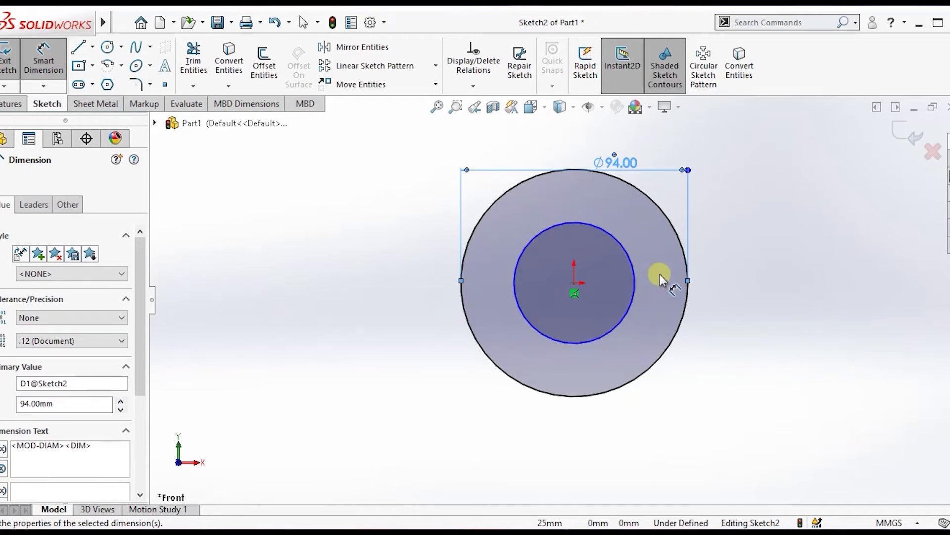
# Dimension the inner circle's diameter as 86 mm, placing the dimension beside the circles.
pyautogui.click(594, 232)
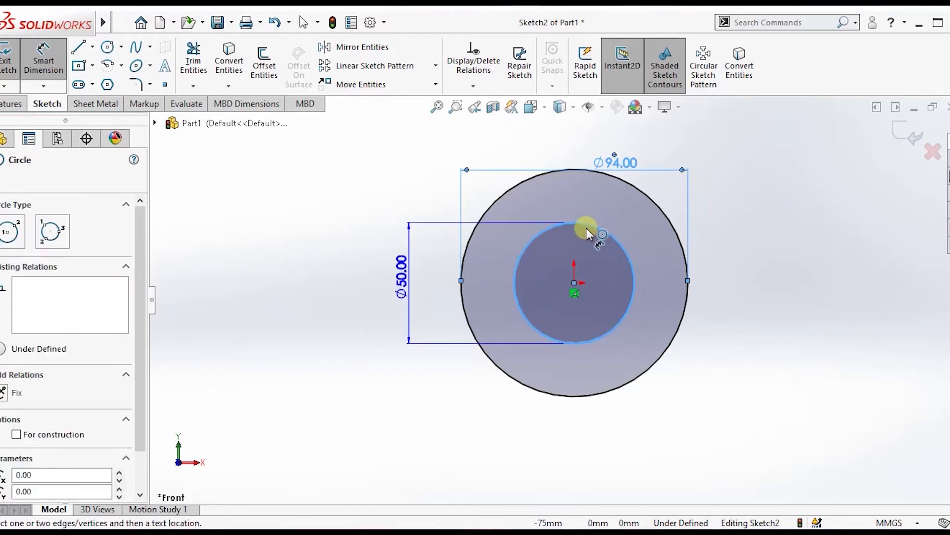
pyautogui.click(412, 282)
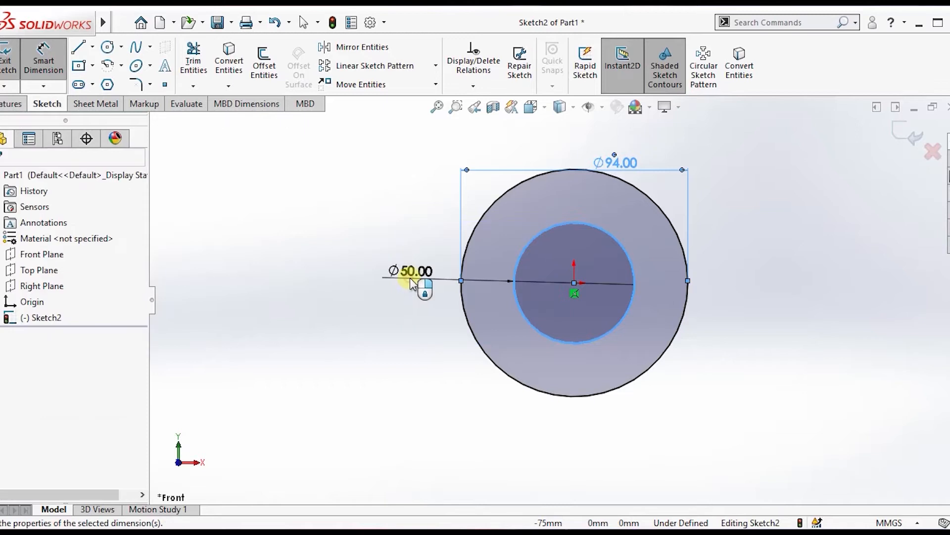
pyautogui.click(416, 278)
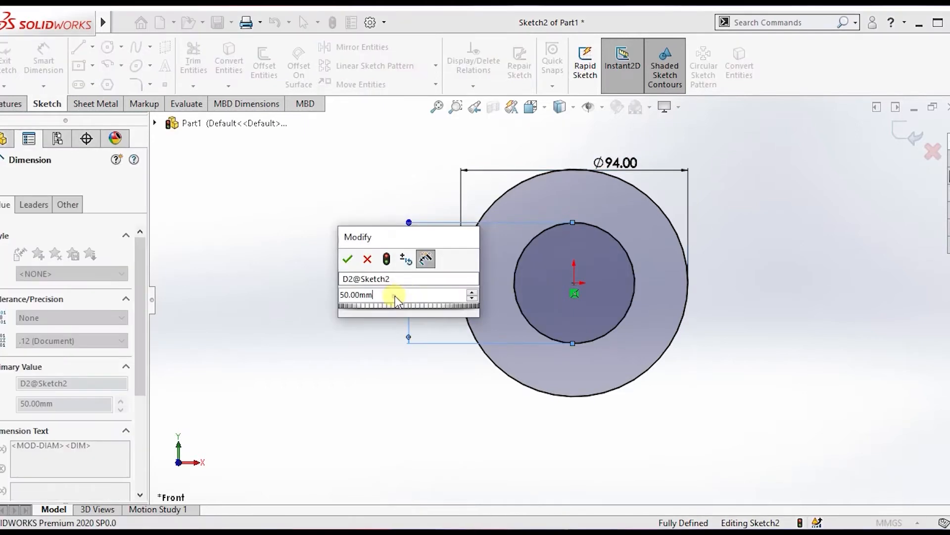
pyautogui.press('BackSpace')
pyautogui.press('BackSpace')
pyautogui.press('BackSpace')
pyautogui.press('BackSpace')
pyautogui.press('BackSpace')
pyautogui.press('BackSpace')
pyautogui.press('BackSpace')
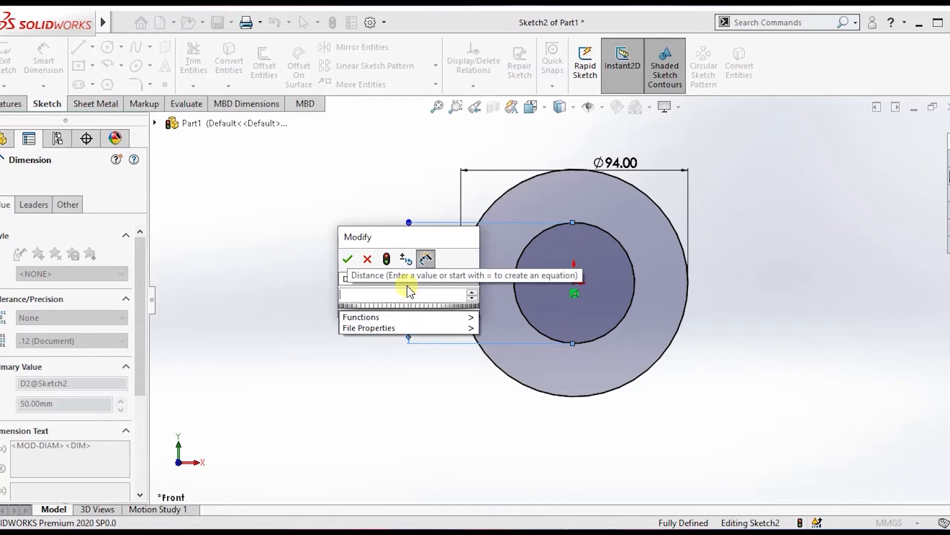
pyautogui.write('86')
pyautogui.press('Return')
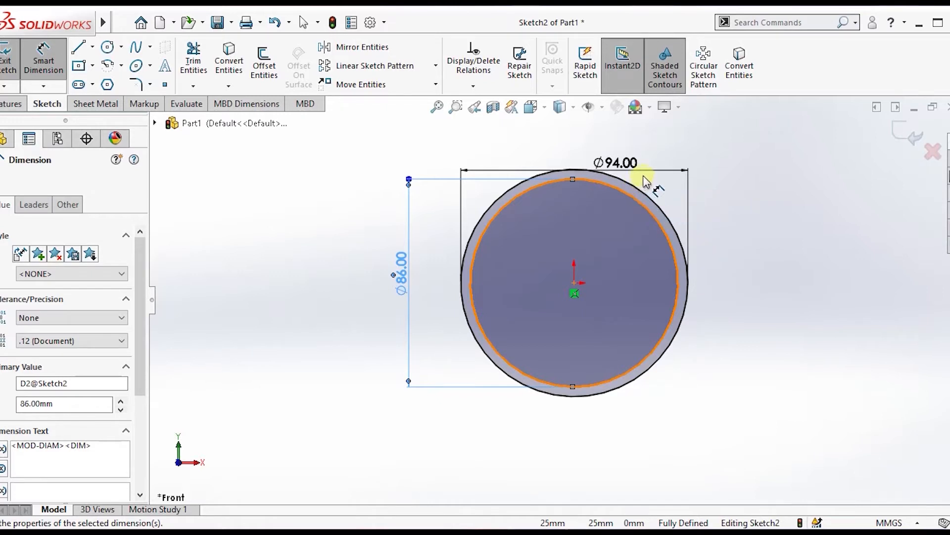
# Move the outer circle's diameter dimension slightly higher above the circle, accept its value and end the Smart Dimension command.
pyautogui.moveTo(648, 176); pyautogui.dragTo(646, 163)
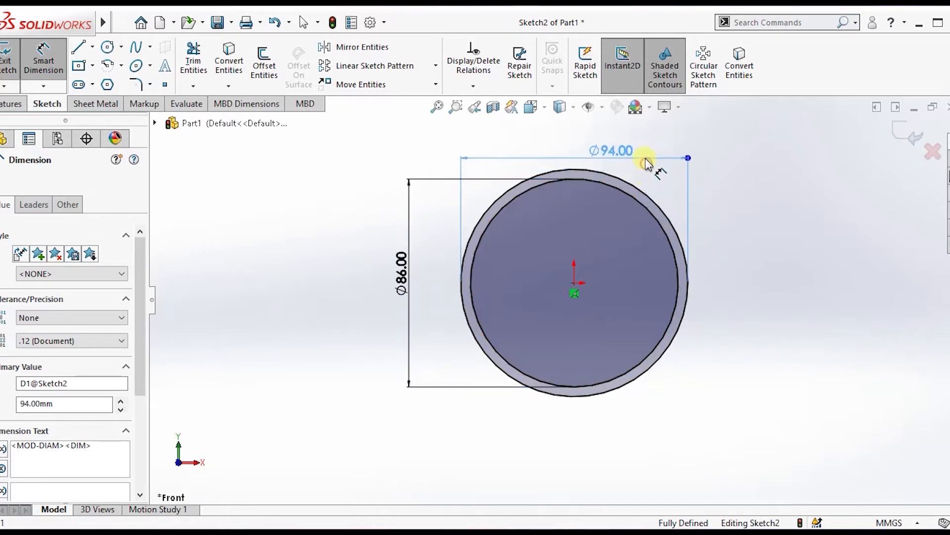
pyautogui.press('Escape')
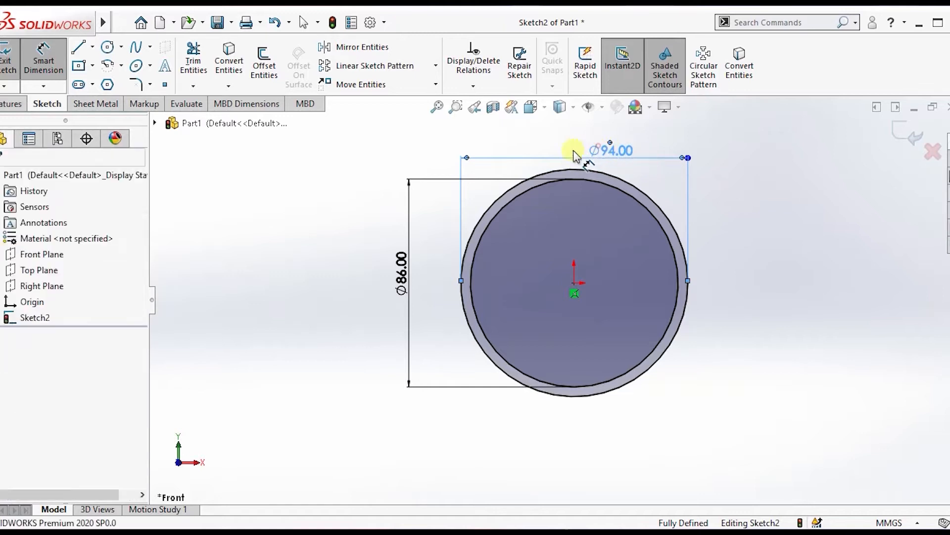
pyautogui.doubleClick(624, 154)
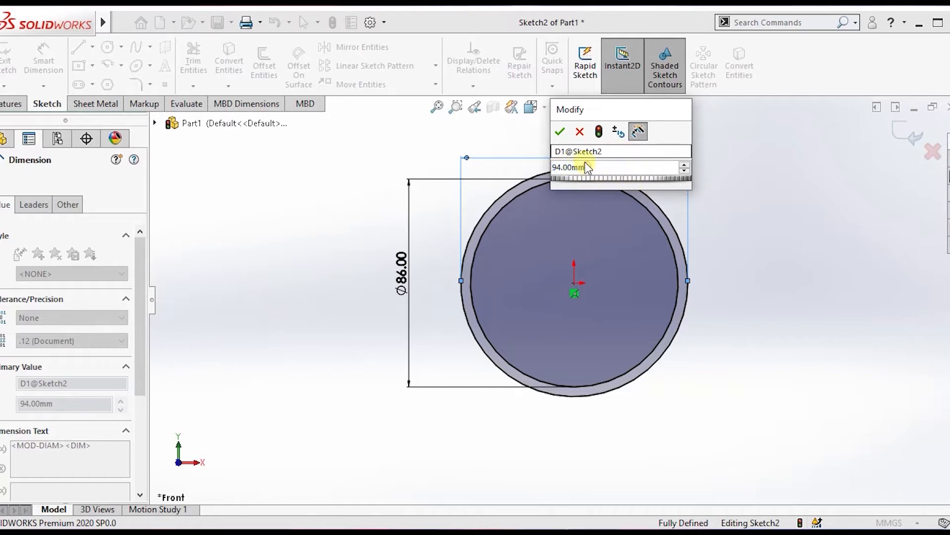
pyautogui.press('Return')
pyautogui.click(571, 143)
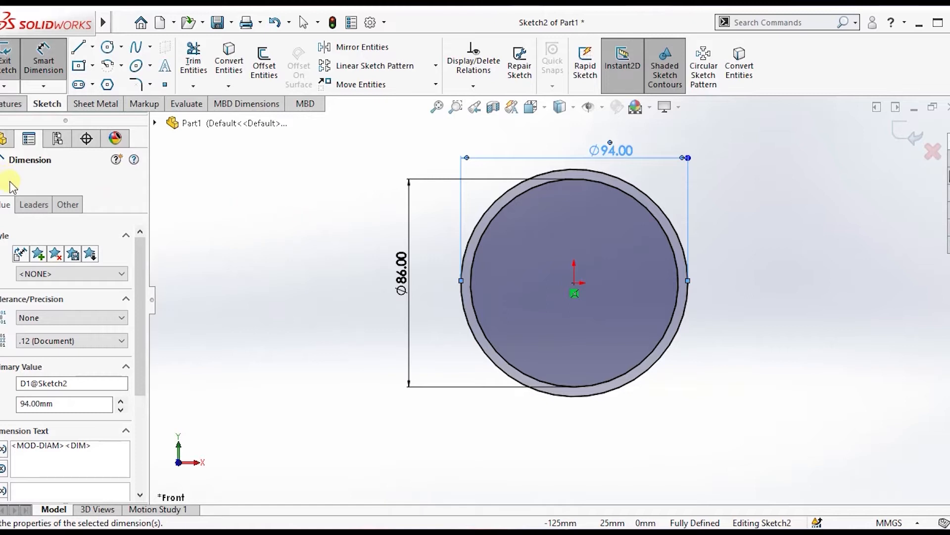
pyautogui.click(285, 214)
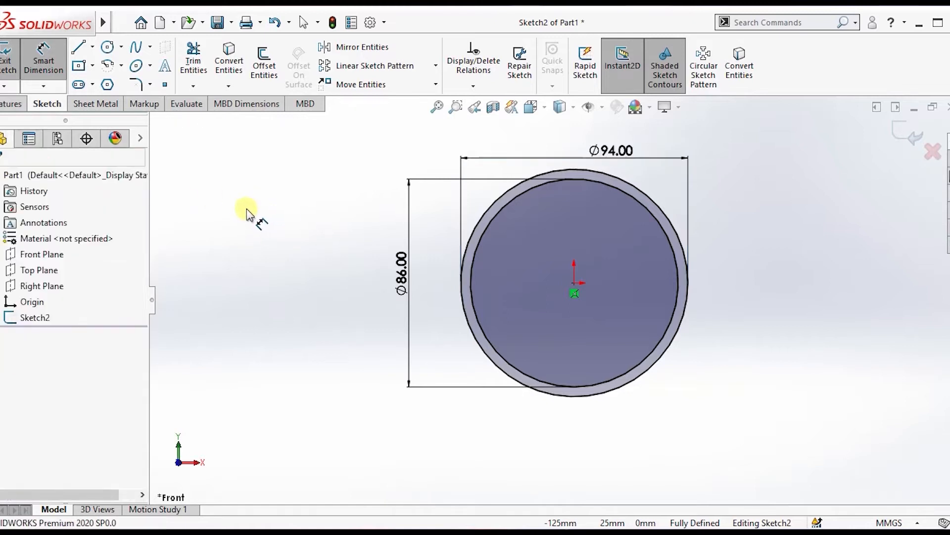
pyautogui.click(42, 72)
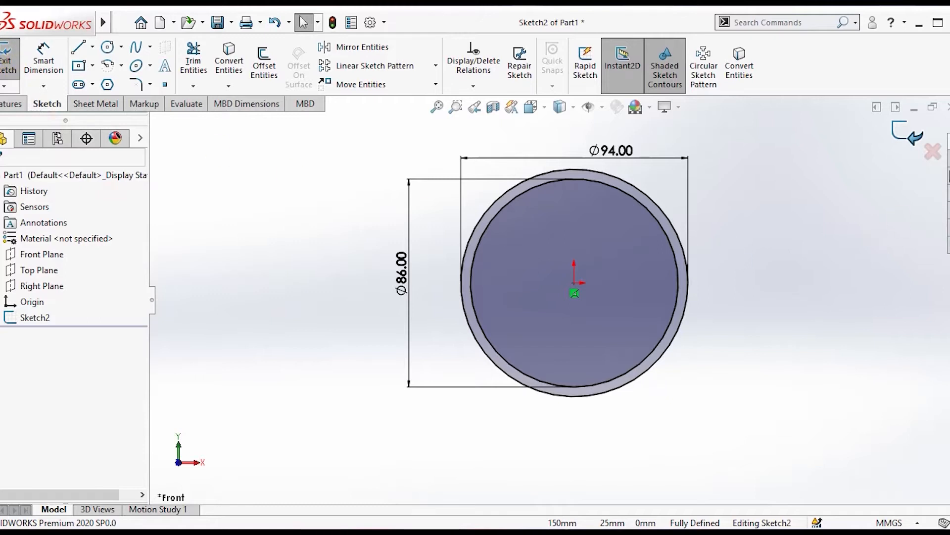
# Exit the sketch of the two concentric circles and bring up the feature commands.
pyautogui.click(909, 134)
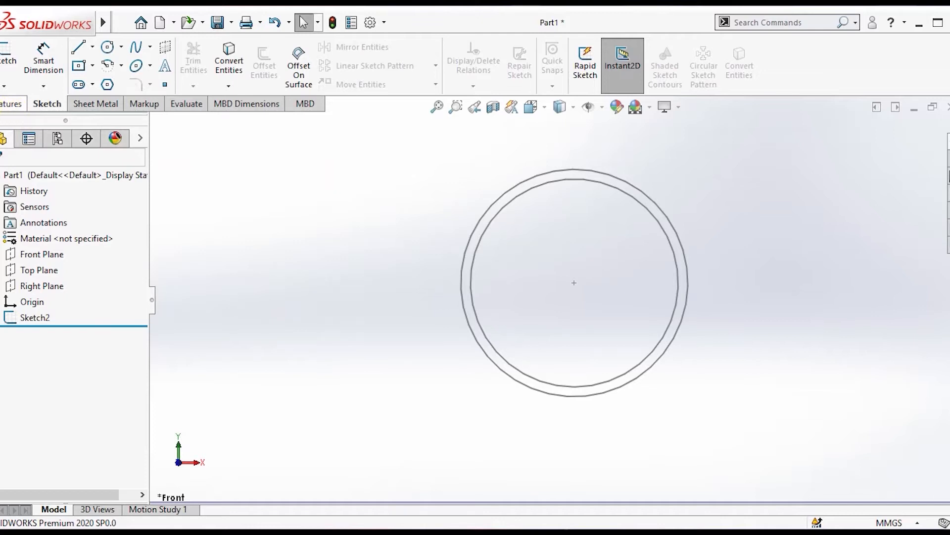
pyautogui.click(10, 103)
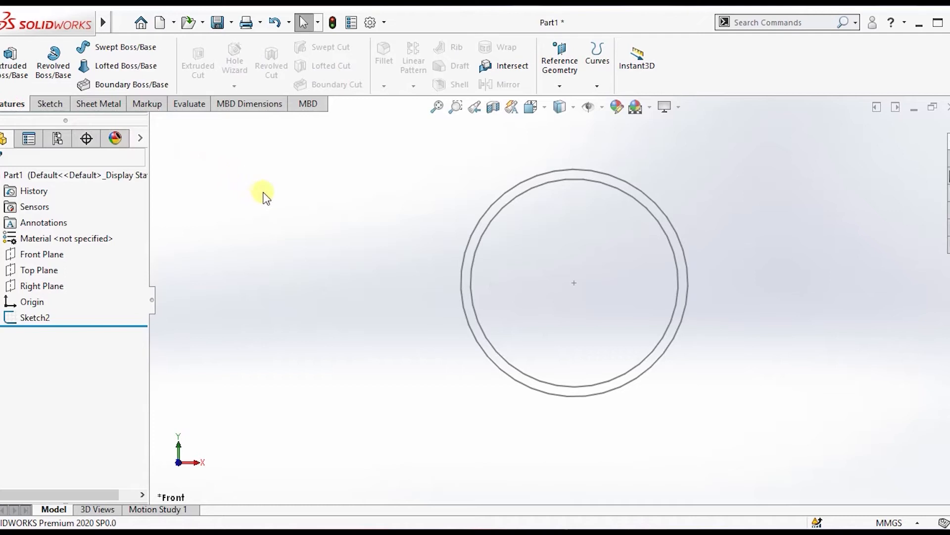
pyautogui.moveTo(492, 307); pyautogui.dragTo(695, 287, button='middle')
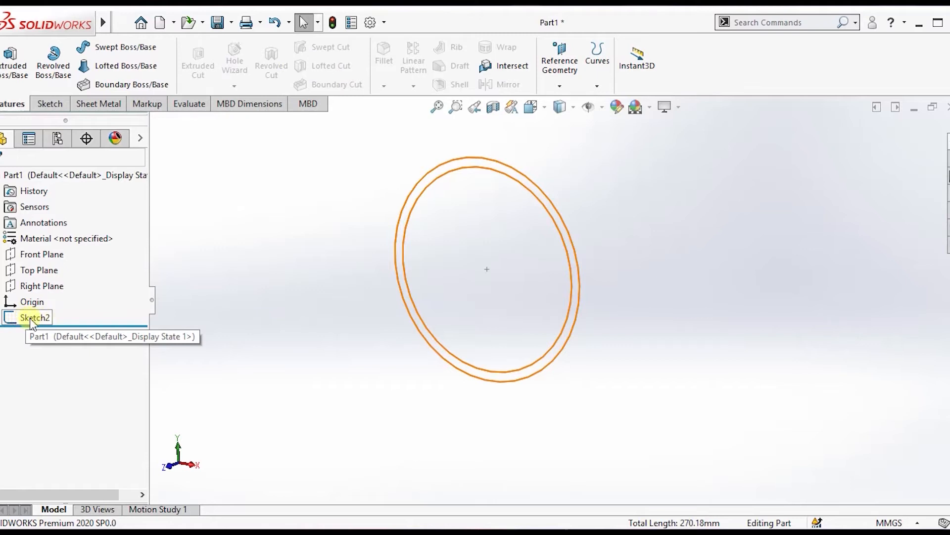
# Start an Extruded Boss/Base from the two-circle sketch with a Blind depth of 10 mm.
pyautogui.click(10, 319)
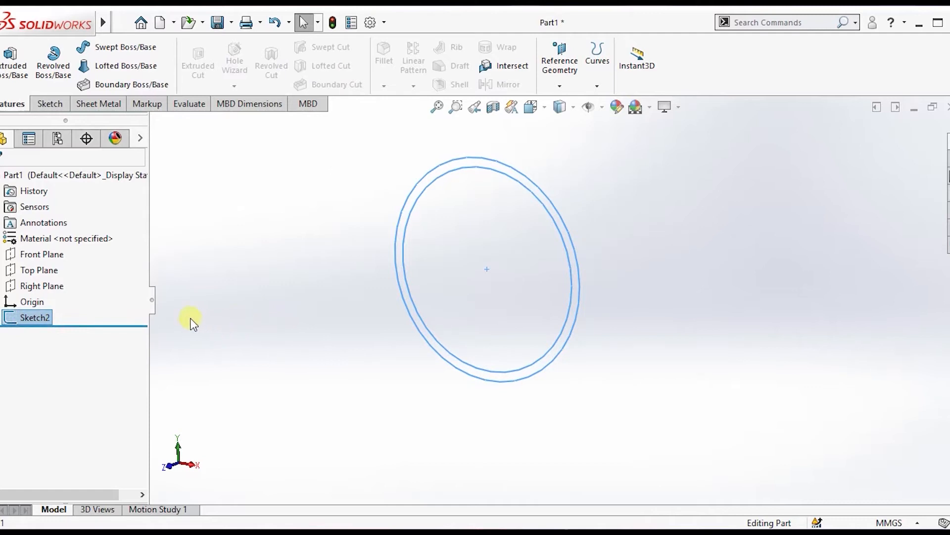
pyautogui.click(8, 79)
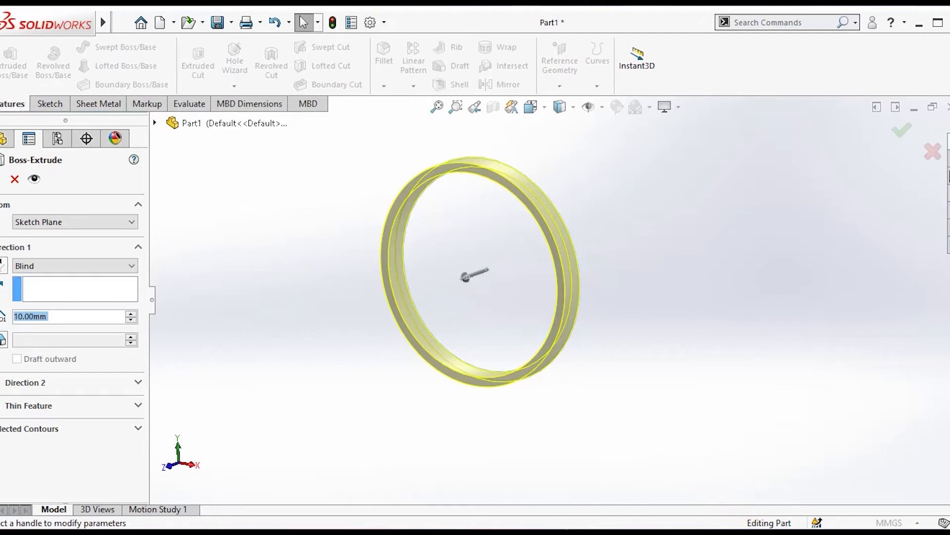
pyautogui.press('Return')
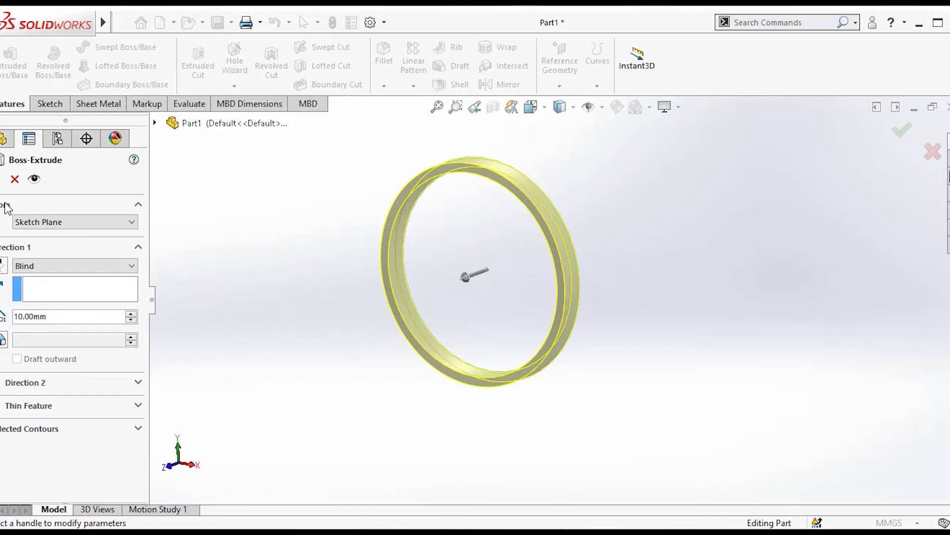
# Set the extrusion to start at a 25 mm offset from the sketch plane.
pyautogui.click(131, 224)
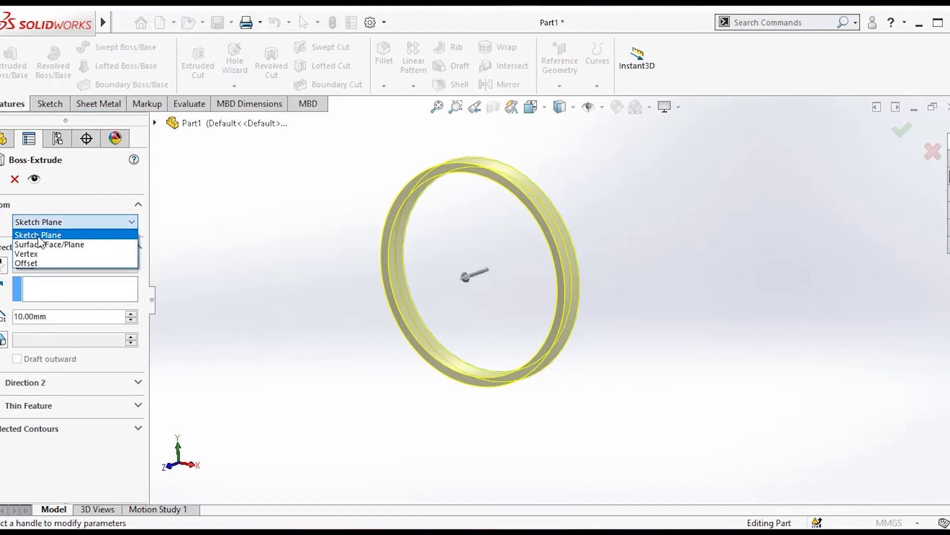
pyautogui.click(31, 265)
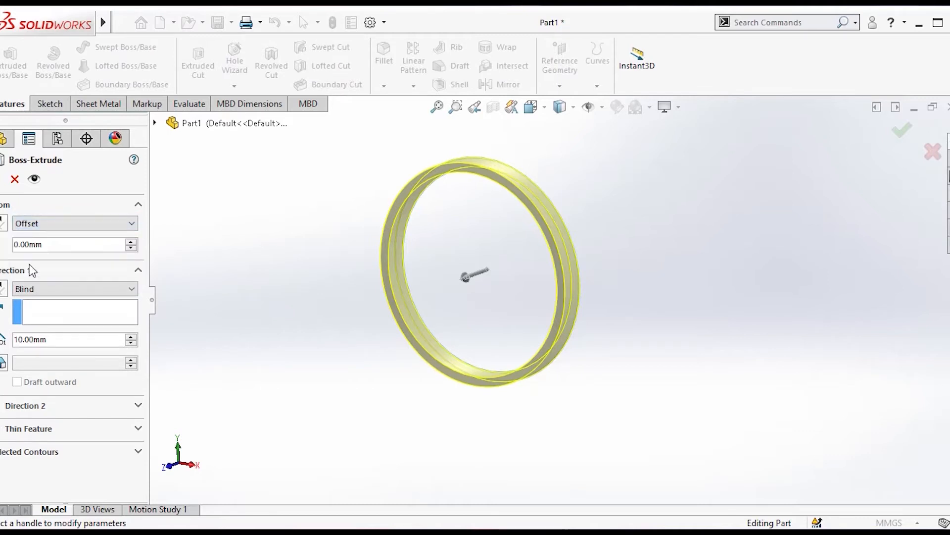
pyautogui.click(49, 244)
pyautogui.press('BackSpace')
pyautogui.press('BackSpace')
pyautogui.press('BackSpace')
pyautogui.press('BackSpace')
pyautogui.press('BackSpace')
pyautogui.press('BackSpace')
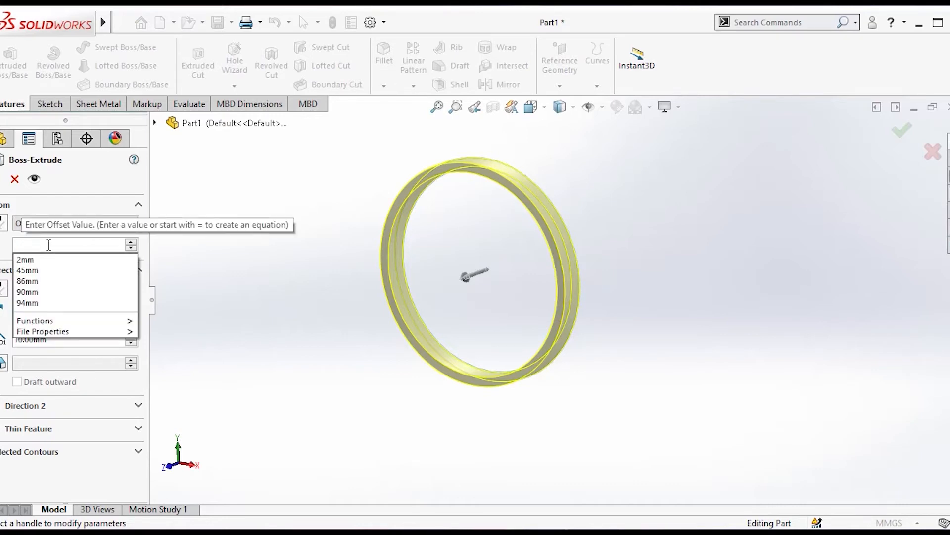
pyautogui.write('25.00')
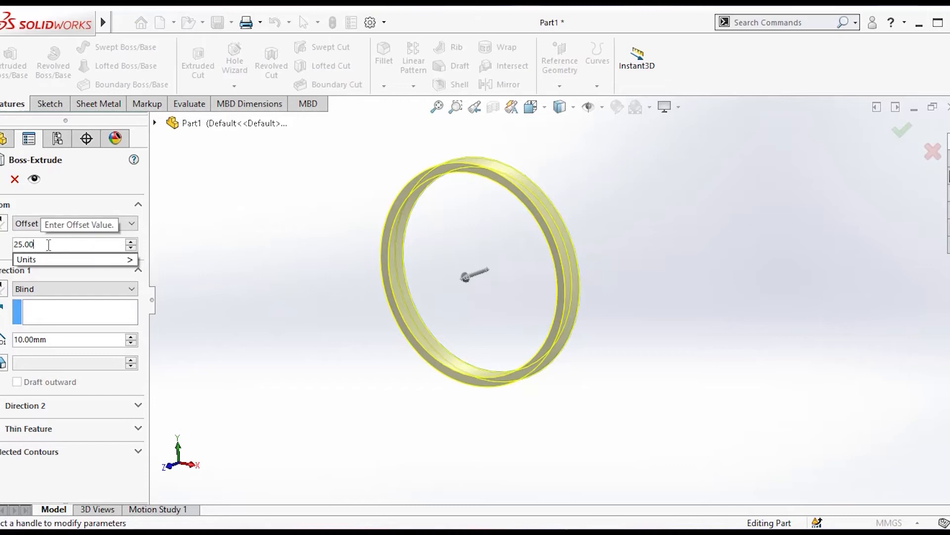
pyautogui.press('Return')
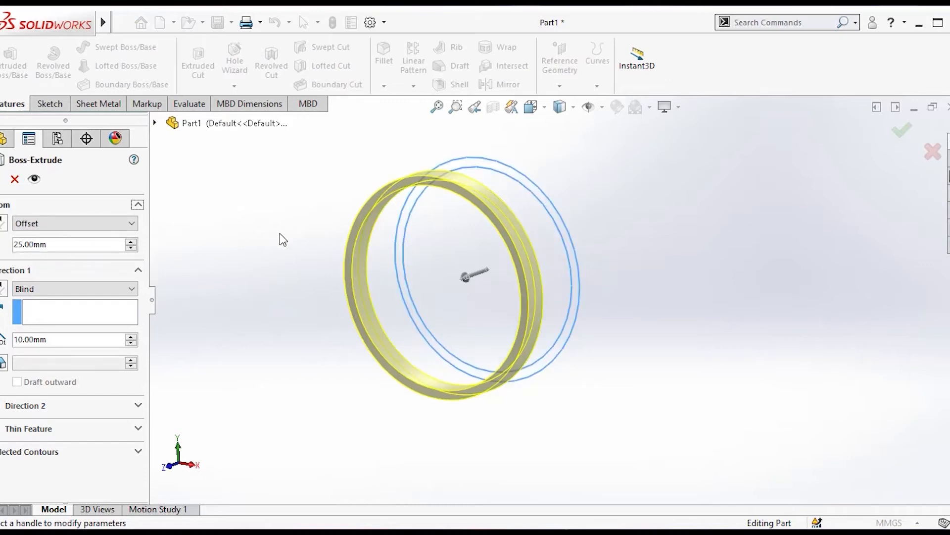
pyautogui.moveTo(702, 340); pyautogui.dragTo(596, 316, button='middle')
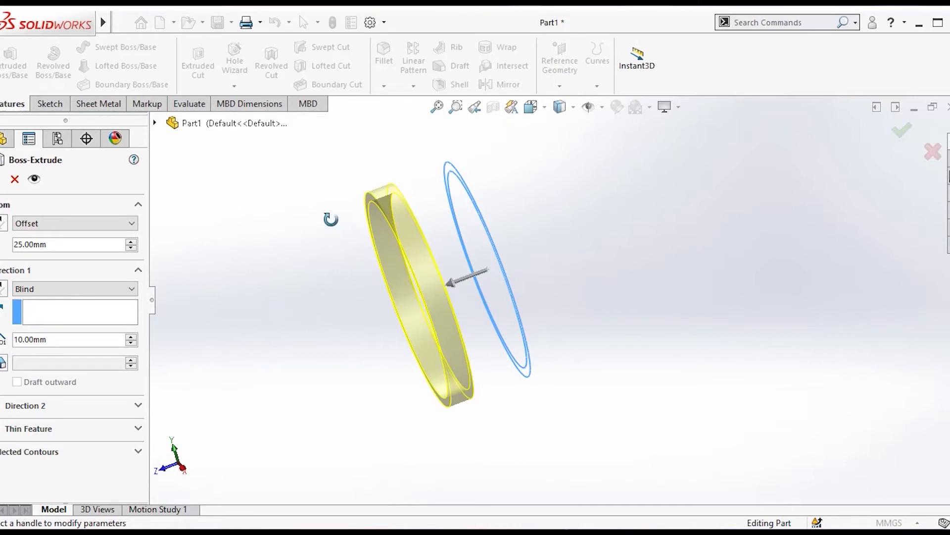
# Reverse the start offset's direction and return the extrusion's start condition to Sketch Plane.
pyautogui.click(4, 224)
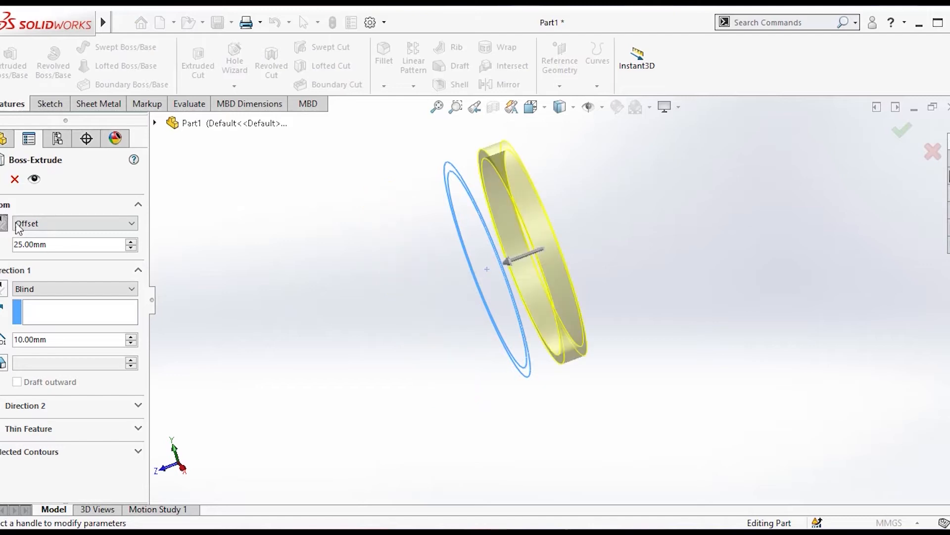
pyautogui.click(71, 223)
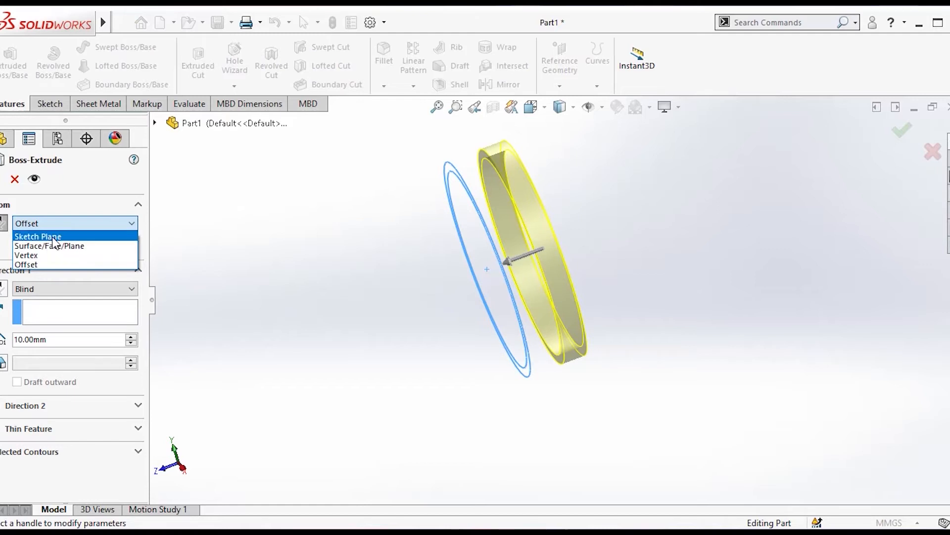
pyautogui.click(53, 238)
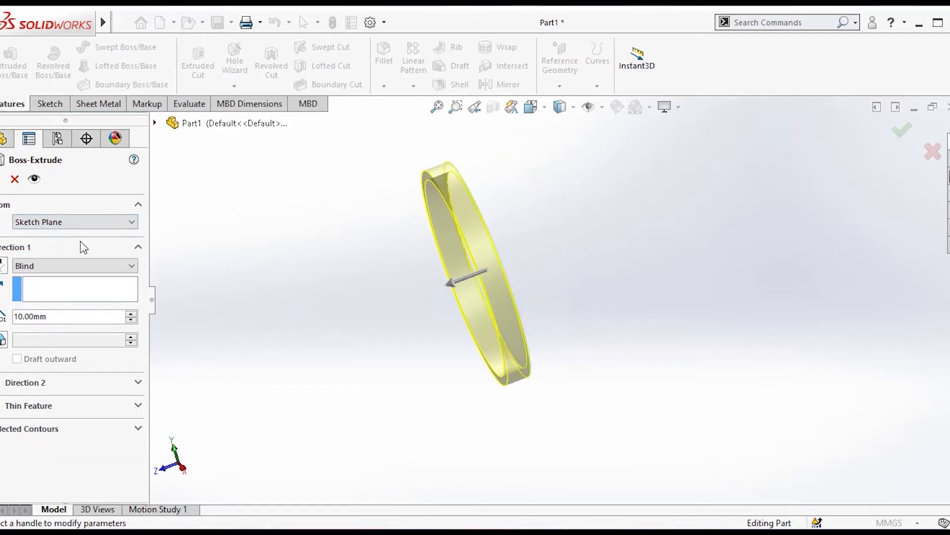
# Keep the Blind end condition for the ring's extrusion and set its depth to 16 mm.
pyautogui.moveTo(375, 286); pyautogui.dragTo(429, 321, button='middle')
pyautogui.moveTo(737, 348); pyautogui.dragTo(603, 325, button='middle')
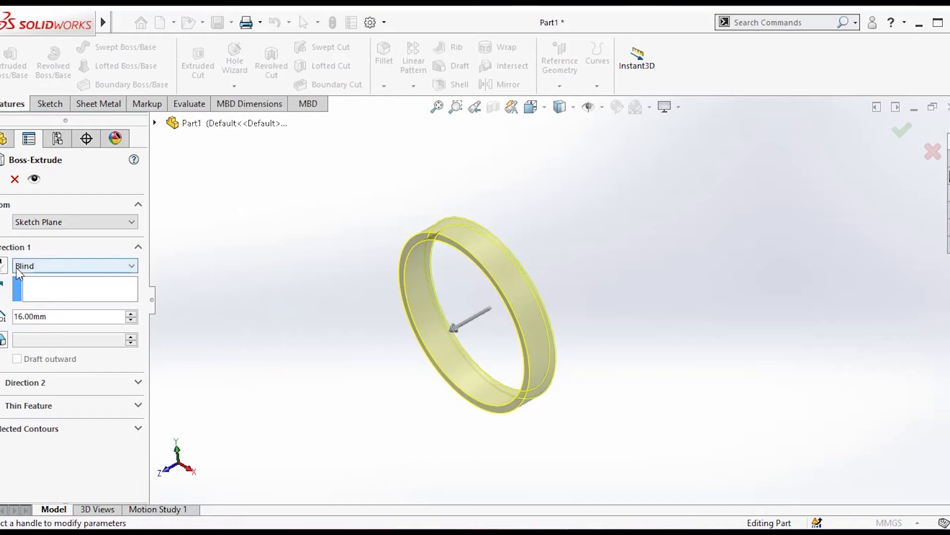
pyautogui.click(129, 268)
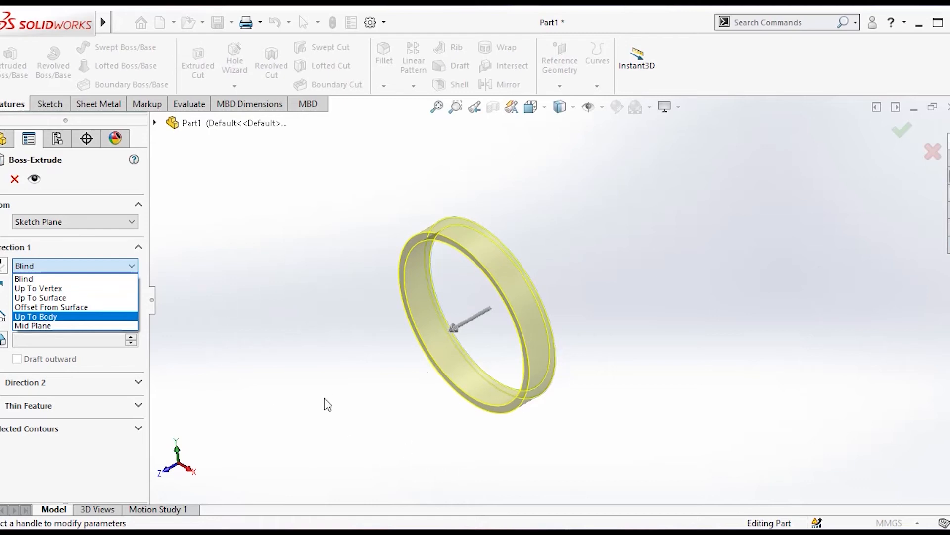
pyautogui.click(45, 280)
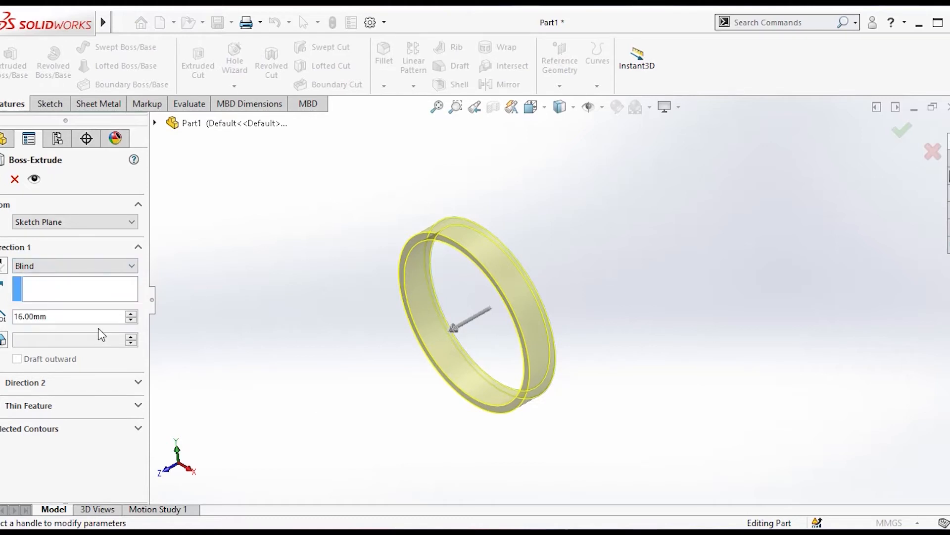
pyautogui.moveTo(55, 317); pyautogui.dragTo(3, 325)
pyautogui.click(81, 319)
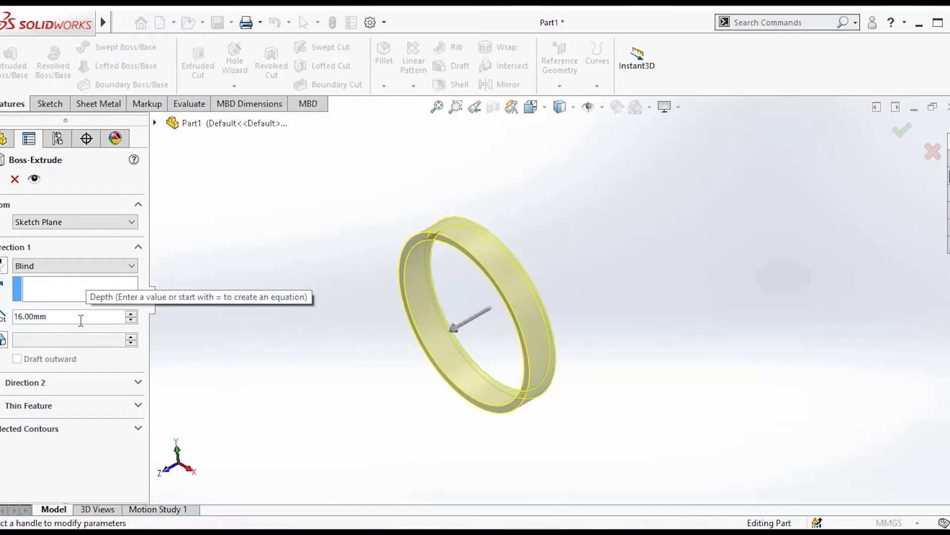
pyautogui.press('BackSpace')
pyautogui.press('BackSpace')
pyautogui.press('BackSpace')
pyautogui.press('BackSpace')
pyautogui.press('BackSpace')
pyautogui.press('BackSpace')
pyautogui.press('BackSpace')
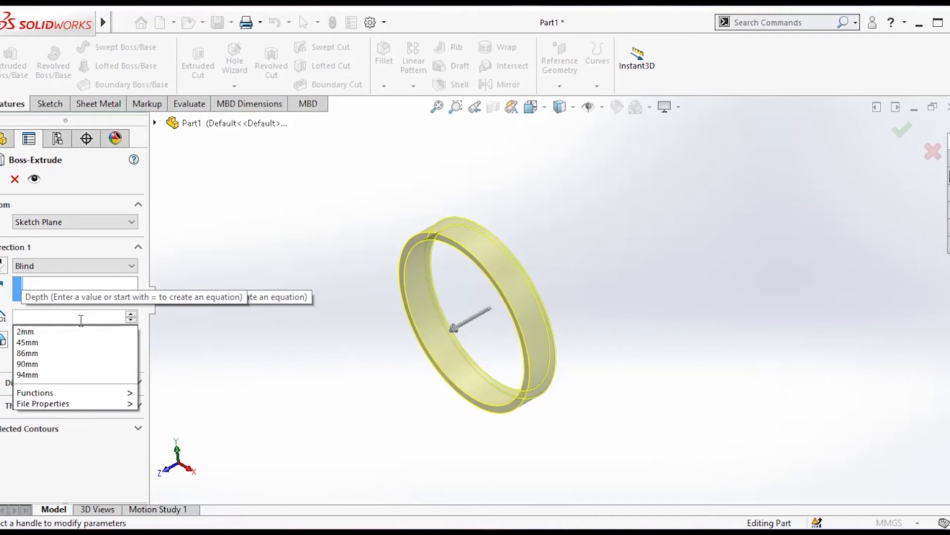
pyautogui.write('16.00')
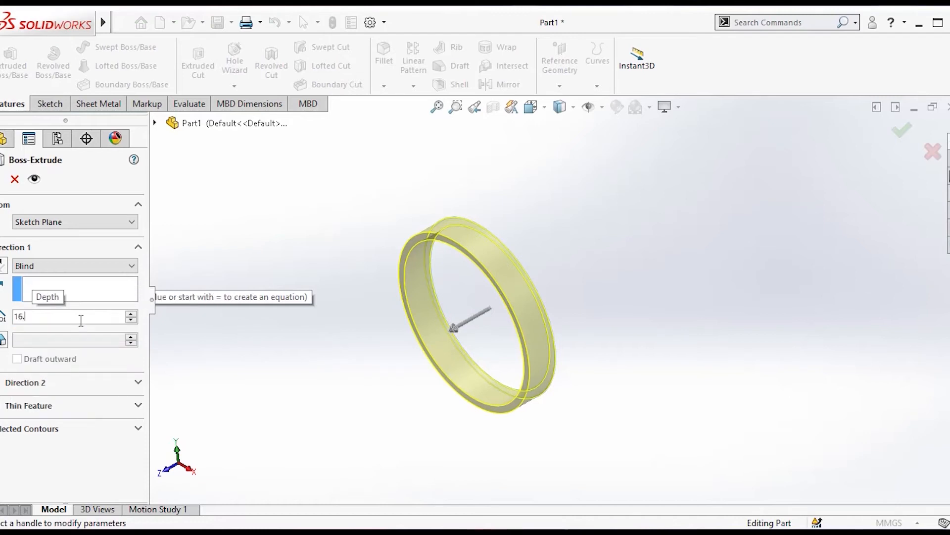
pyautogui.press('Return')
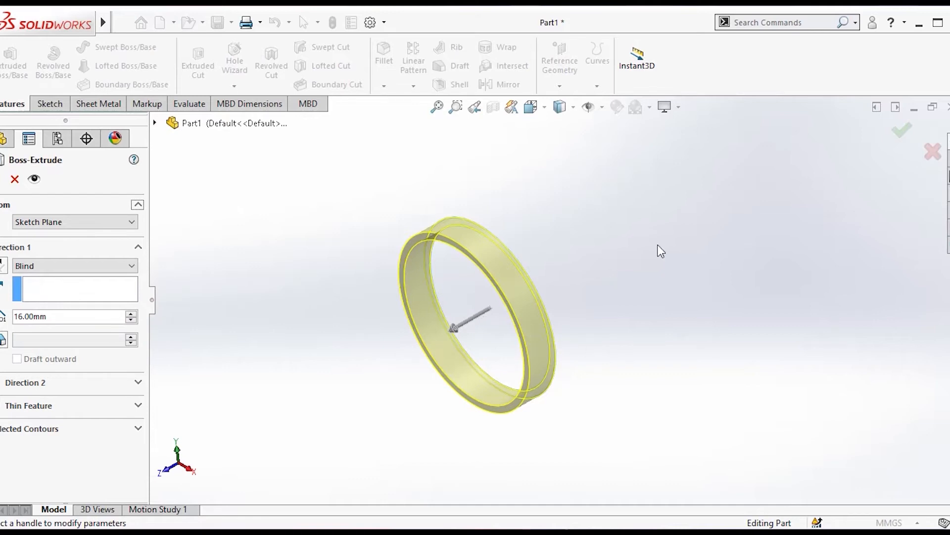
# Reverse the extrusion direction and change its end condition to Mid Plane.
pyautogui.click(2, 267)
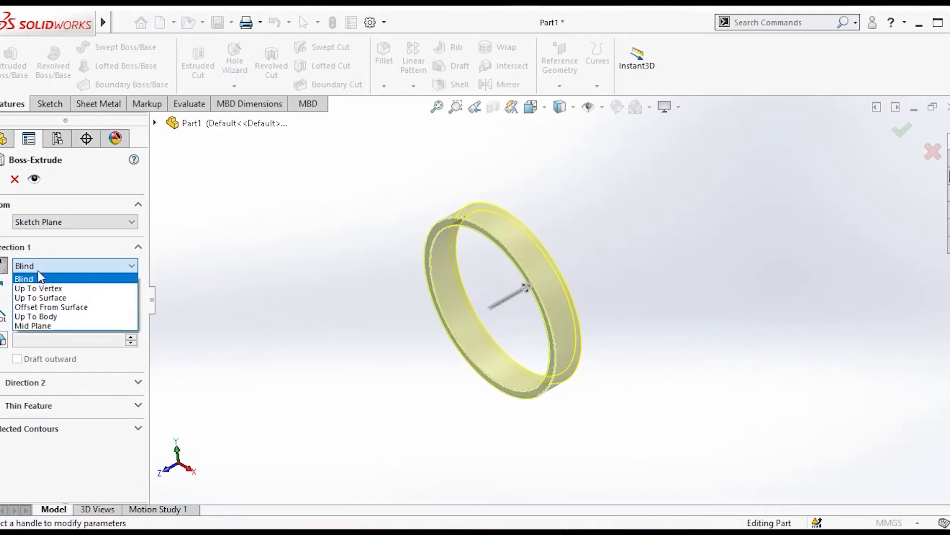
pyautogui.click(47, 325)
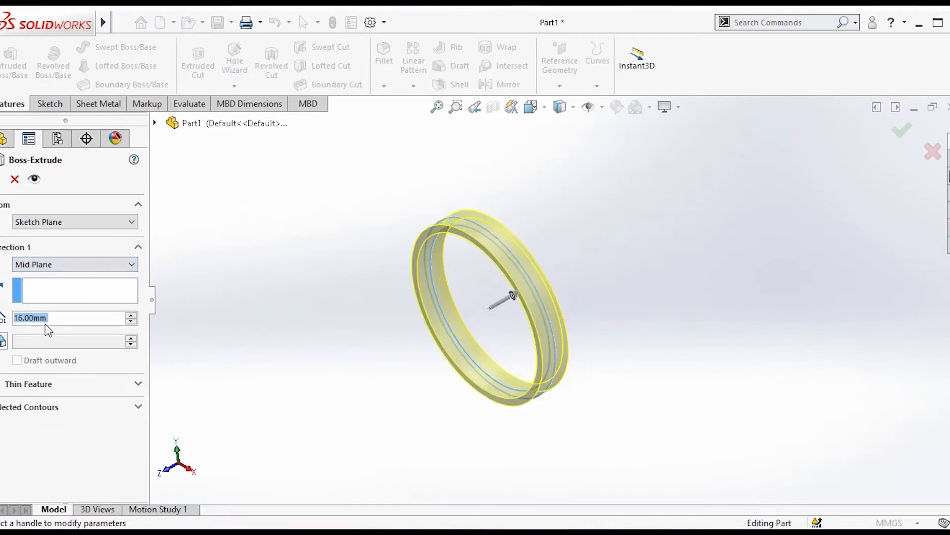
pyautogui.scroll(-5, 518, 312)
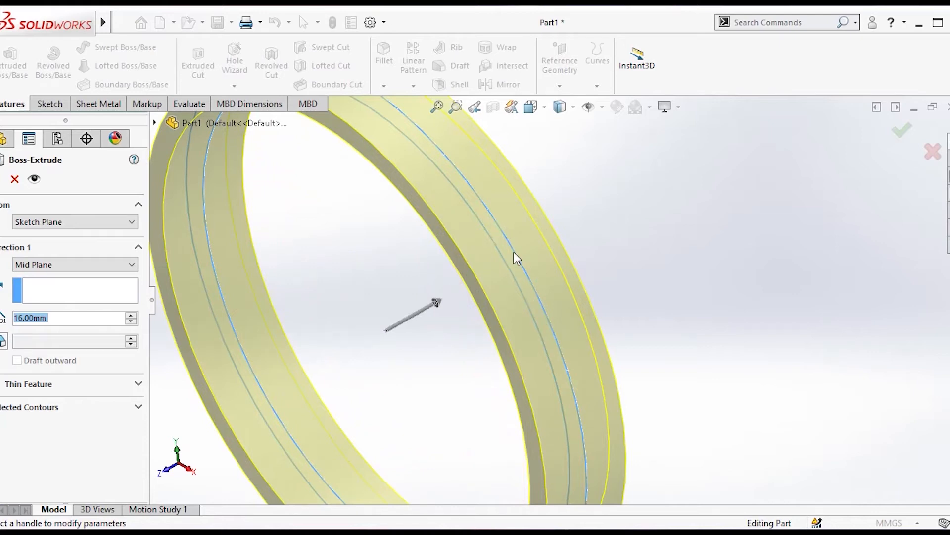
pyautogui.scroll(3, 515, 256)
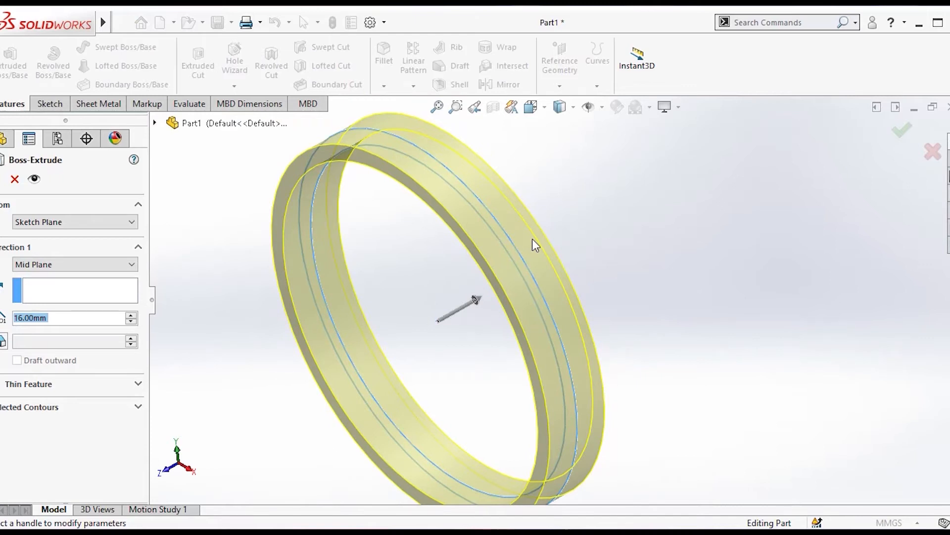
# Keep the Mid Plane depth at 16 mm and accept the extrusion to create the solid ring.
pyautogui.click(63, 320)
pyautogui.scroll(2, 373, 311)
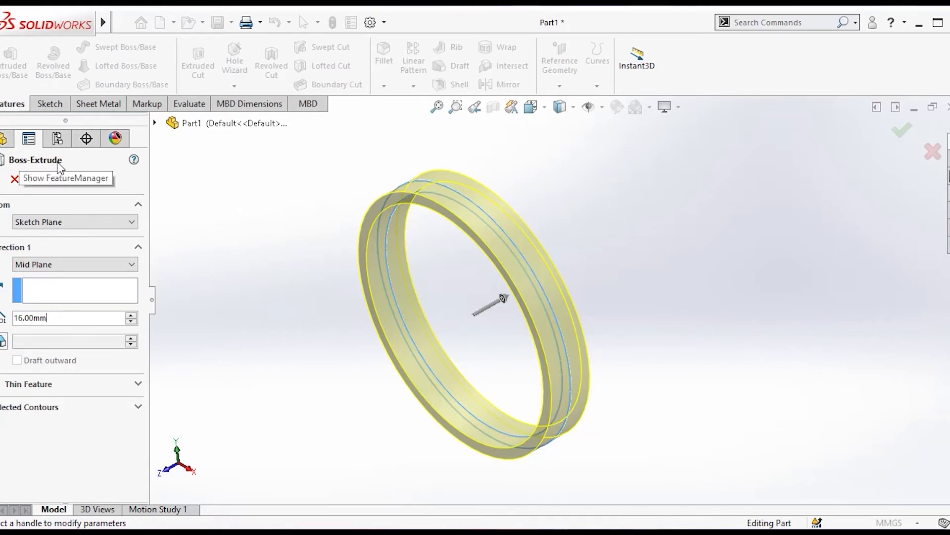
pyautogui.click(2, 179)
pyautogui.scroll(2, 694, 354)
pyautogui.scroll(-1, 567, 346)
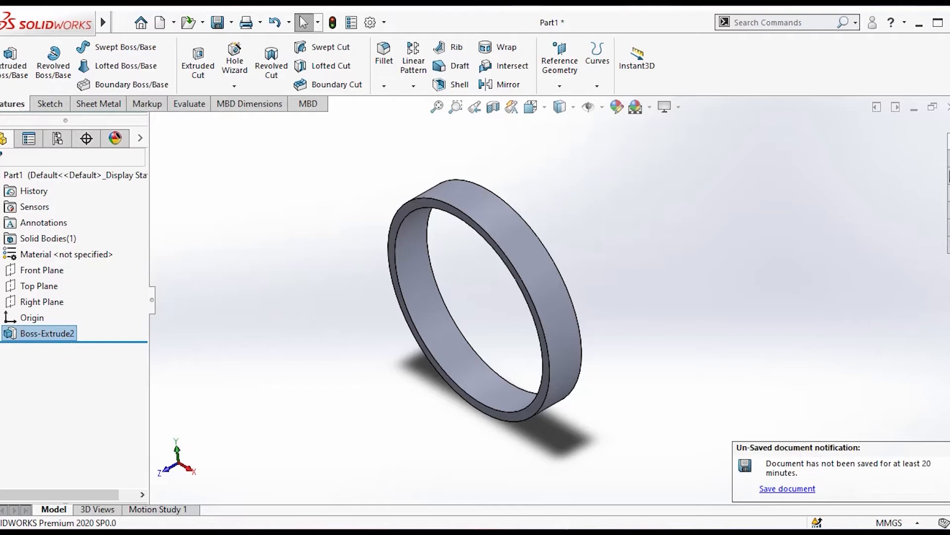
# Reveal the sketch beneath the ring's extrusion and review the feature's settings, closing them without changes.
pyautogui.click(1, 333)
pyautogui.click(36, 350)
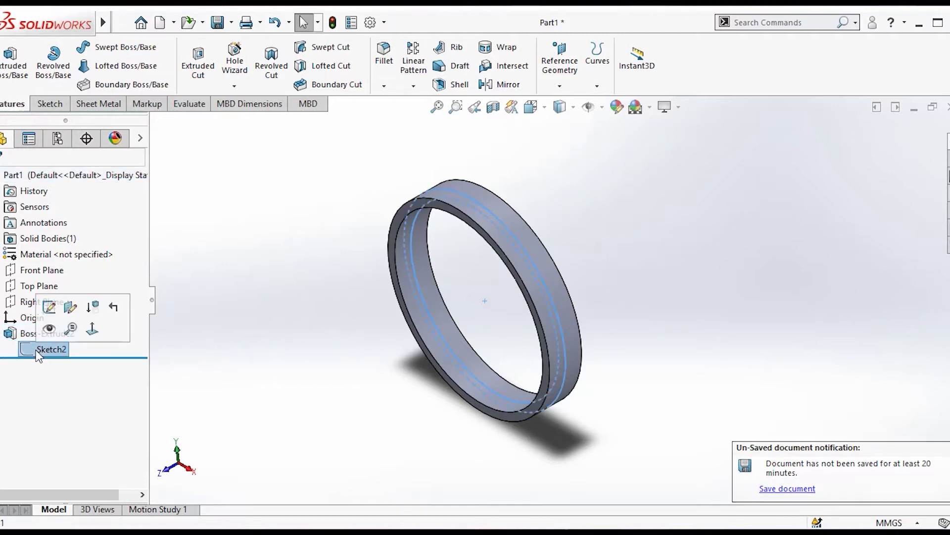
pyautogui.click(16, 335)
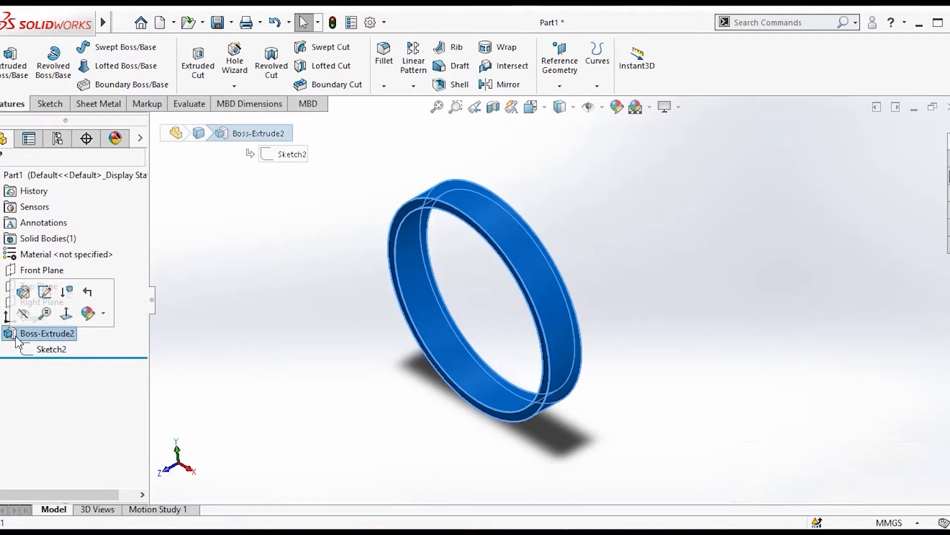
pyautogui.click(10, 335)
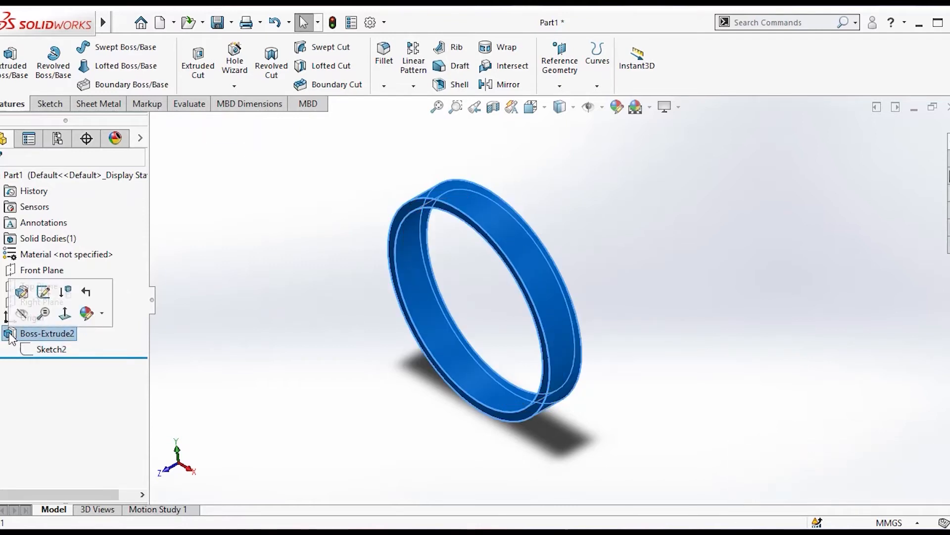
pyautogui.click(22, 294)
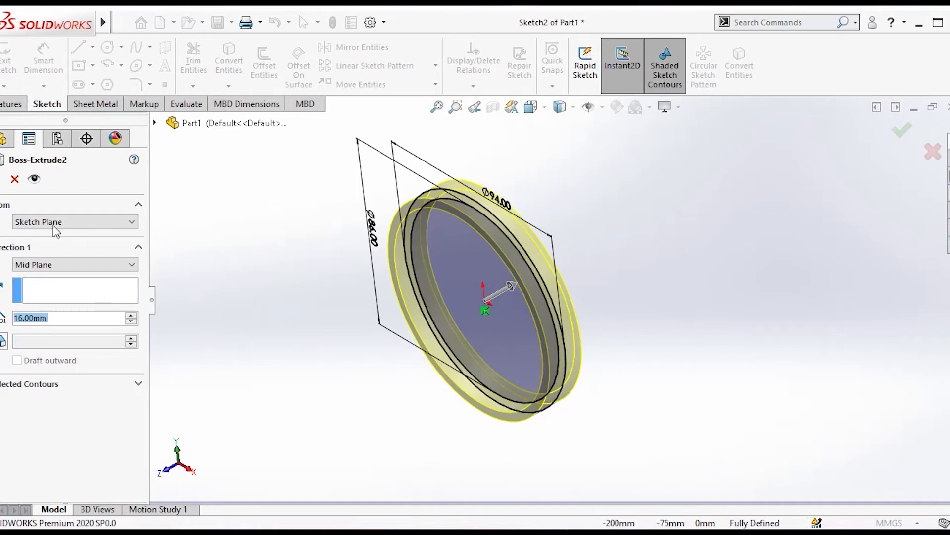
pyautogui.click(15, 181)
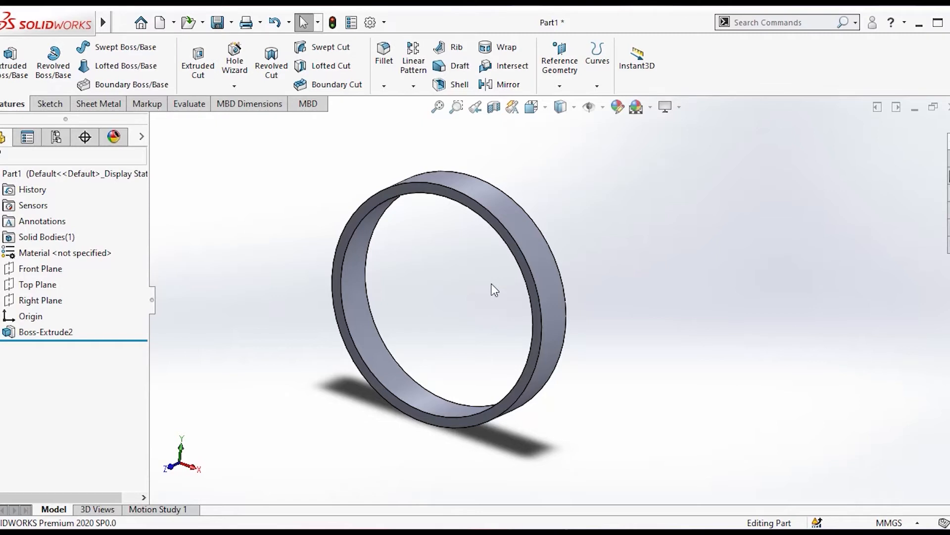
# Start a new sketch on the ring's flat front face.
pyautogui.moveTo(615, 322); pyautogui.dragTo(523, 227, button='middle')
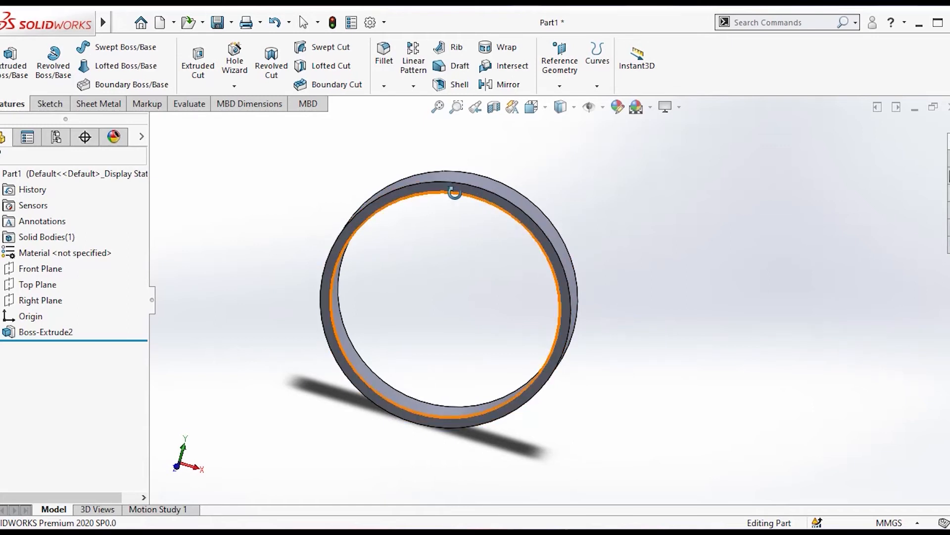
pyautogui.press('Escape')
pyautogui.scroll(-8, 465, 236)
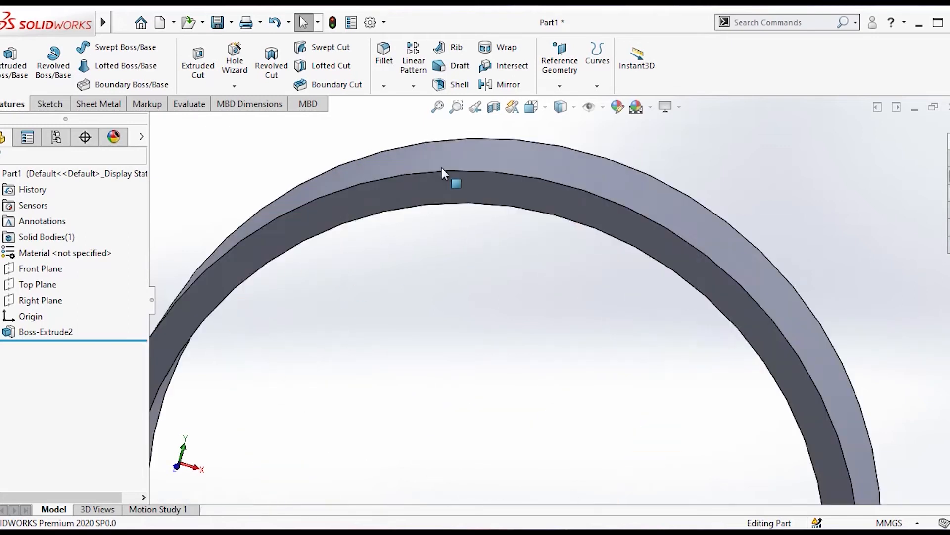
pyautogui.click(485, 214)
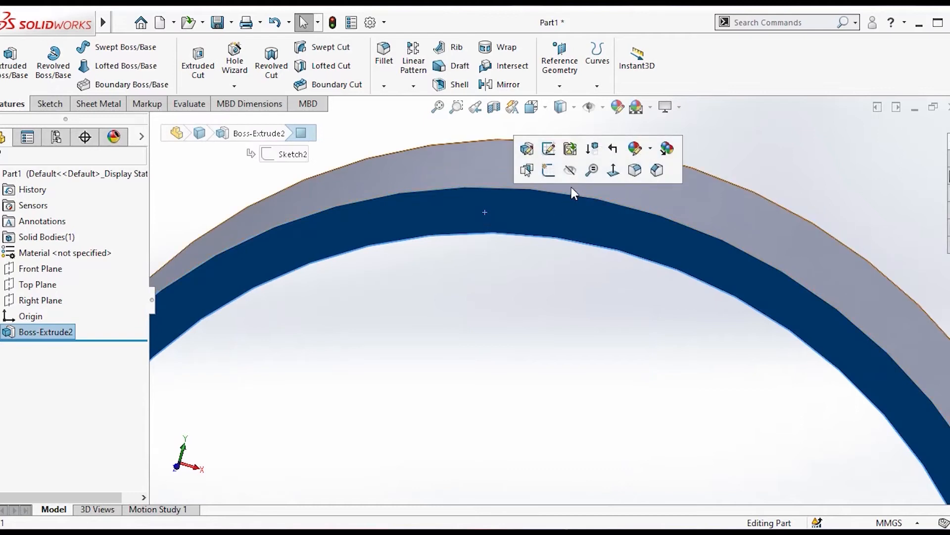
pyautogui.click(548, 171)
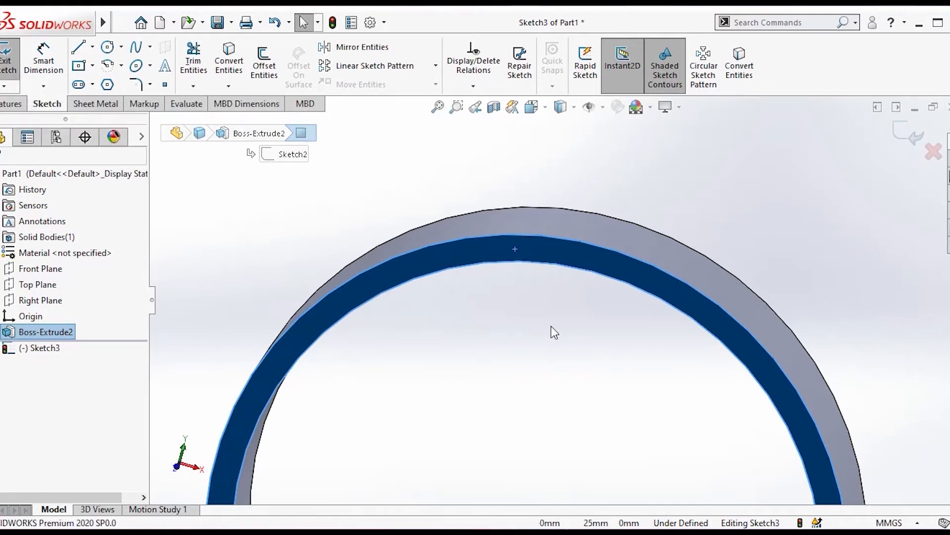
pyautogui.scroll(5, 551, 326)
pyautogui.scroll(-4, 567, 377)
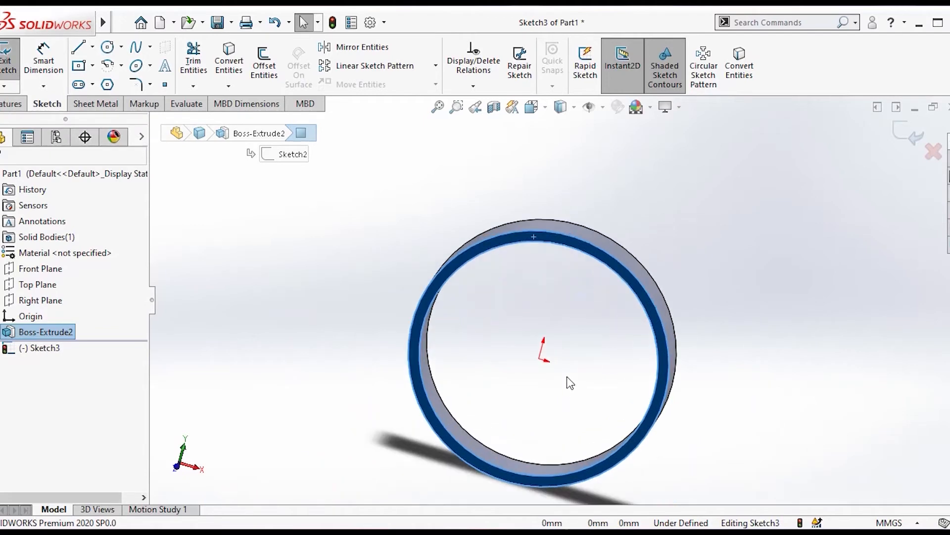
# Sketch a vertical construction line about 50 mm long from the origin up past the ring's outer edge.
pyautogui.scroll(2, 570, 384)
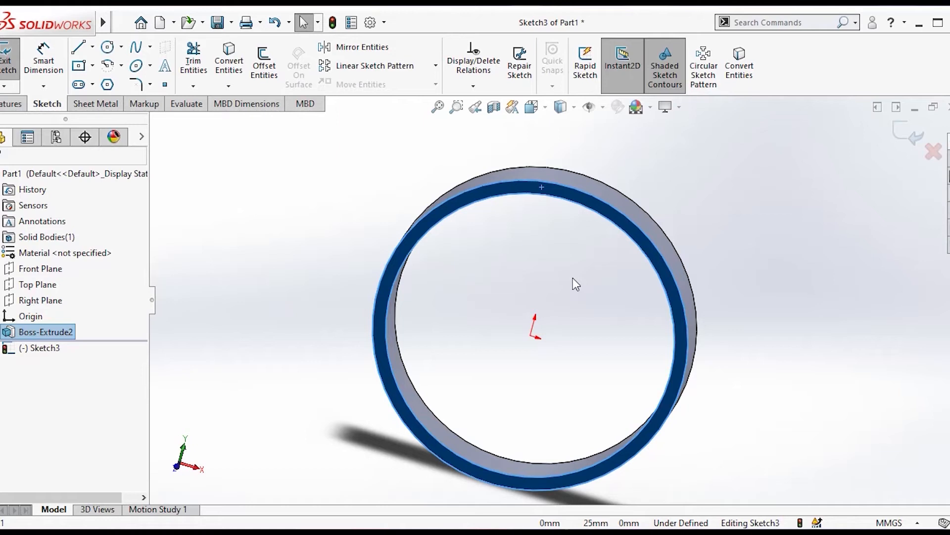
pyautogui.hotkey('ctrl', '8')
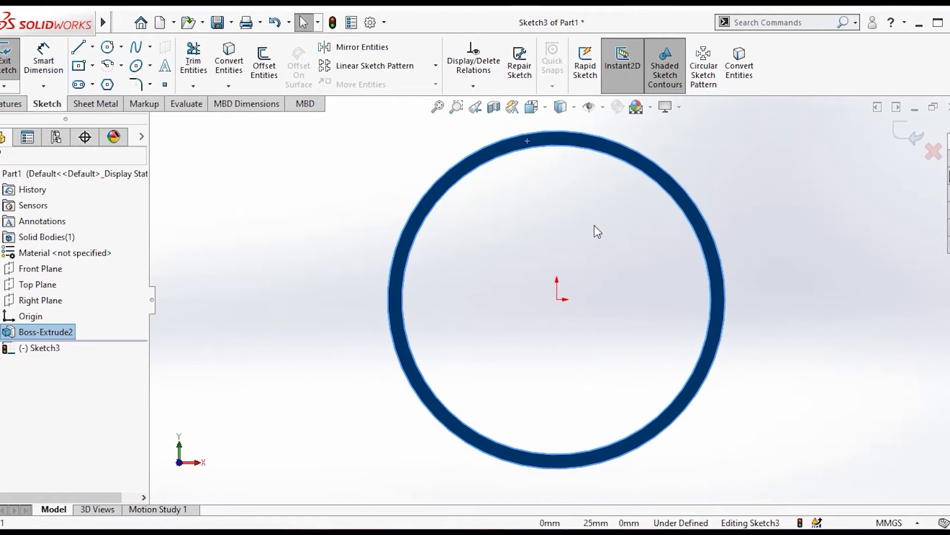
pyautogui.scroll(-1, 596, 224)
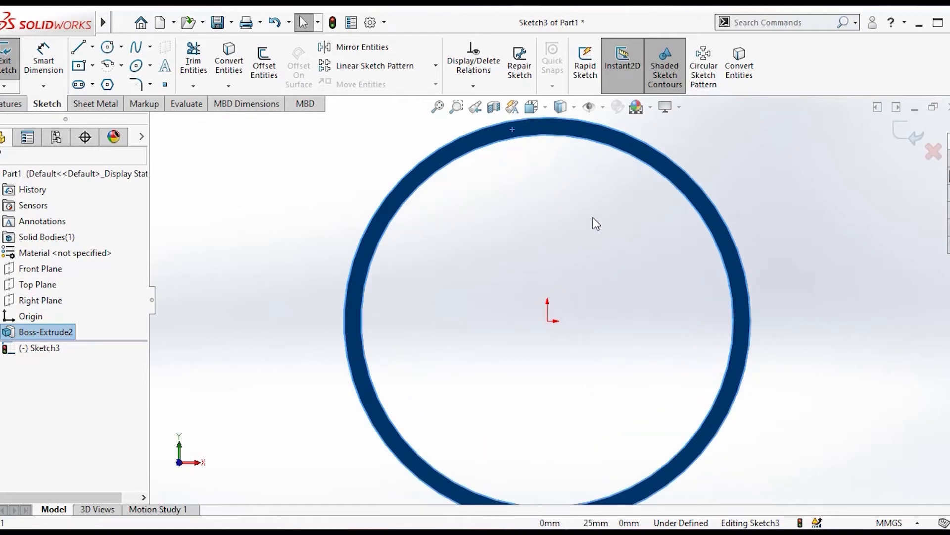
pyautogui.scroll(1, 596, 224)
pyautogui.scroll(-1, 595, 223)
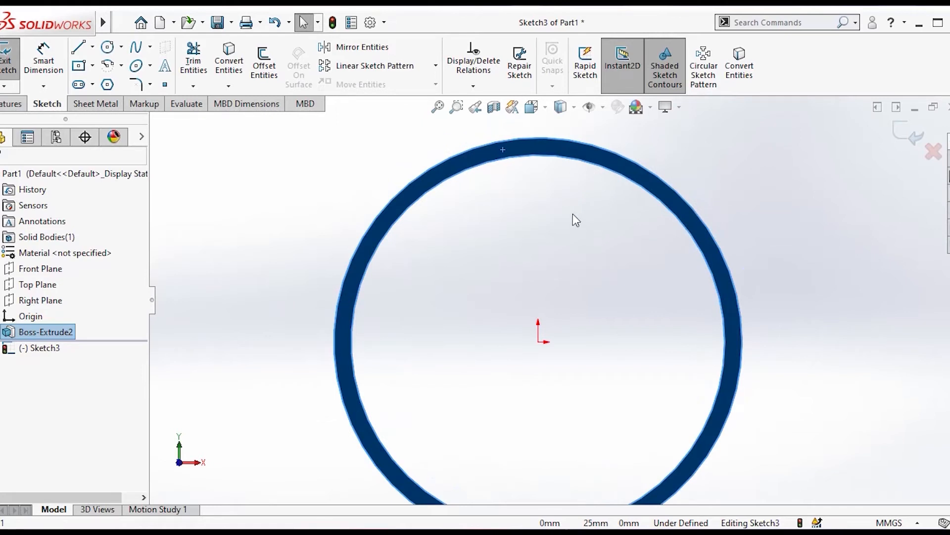
pyautogui.click(78, 49)
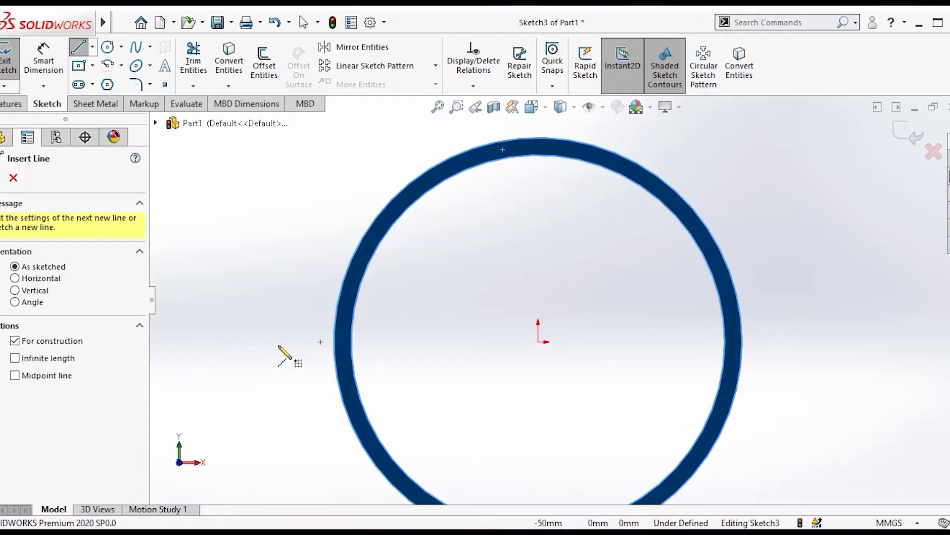
pyautogui.click(538, 342)
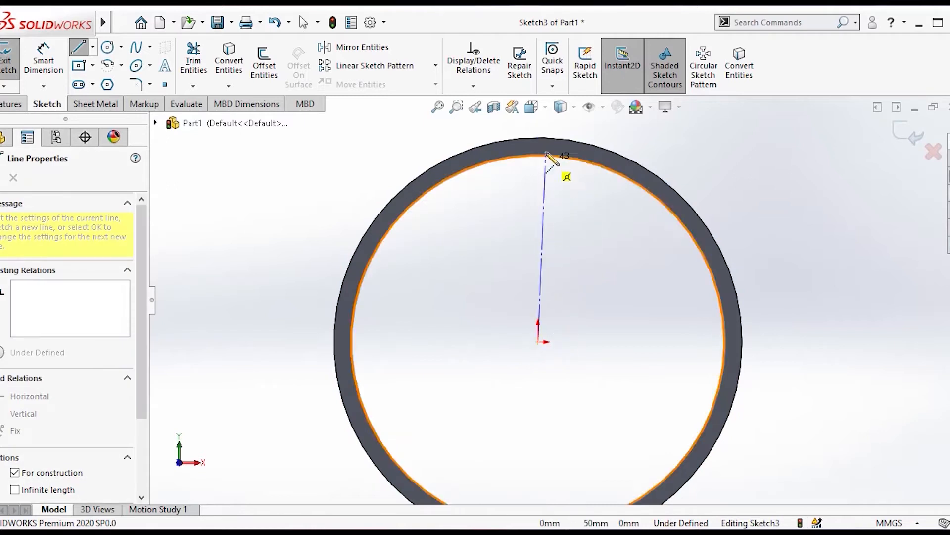
pyautogui.click(538, 125)
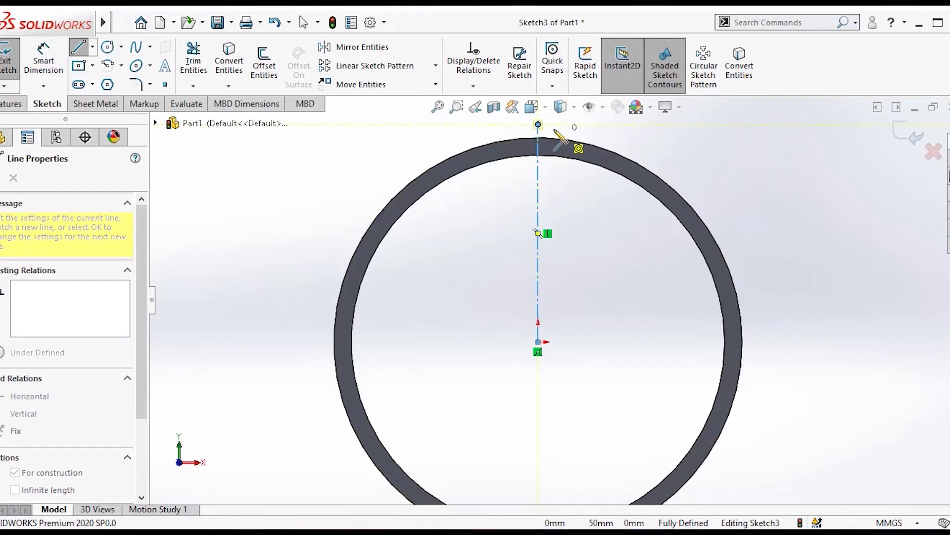
pyautogui.rightClick(752, 156)
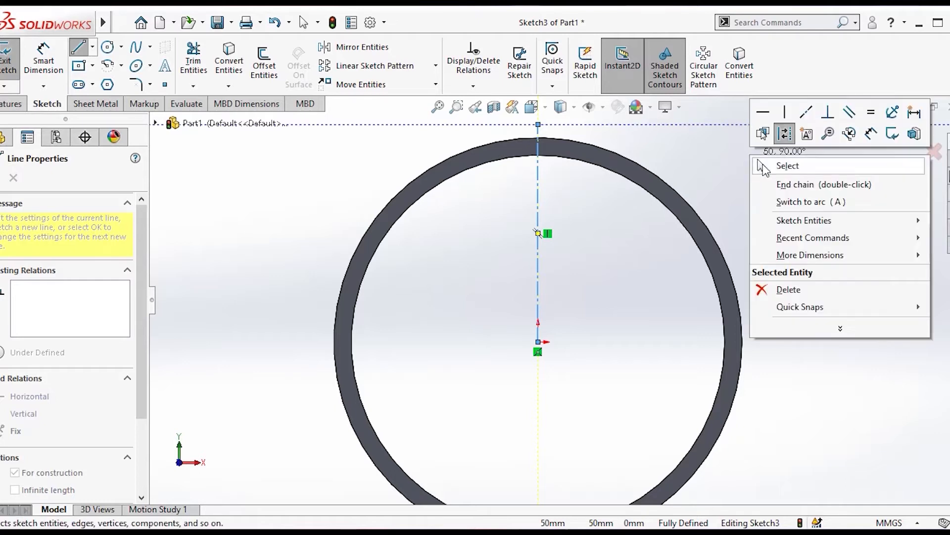
pyautogui.click(765, 167)
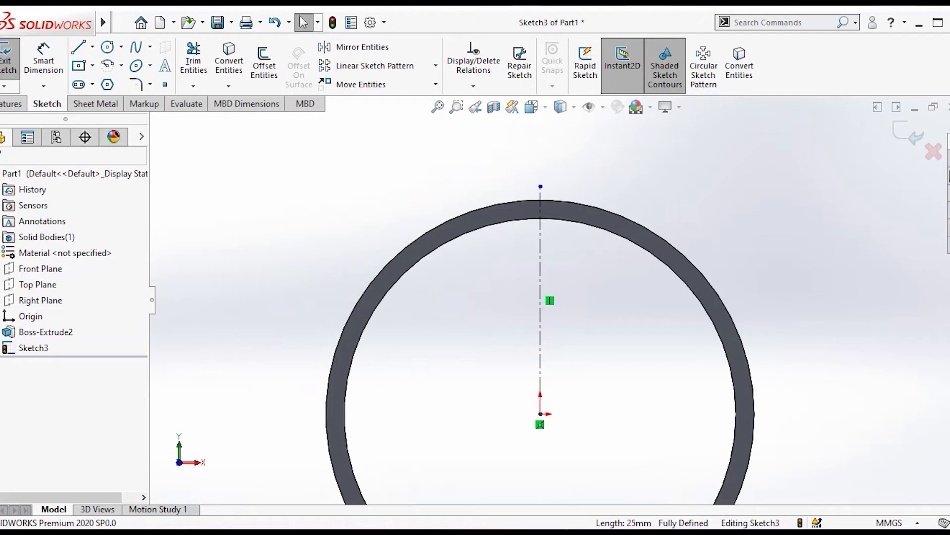
# Sketch a solid vertical line about 33 mm long on the construction line, crossing the upper part of the ring.
pyautogui.click(79, 49)
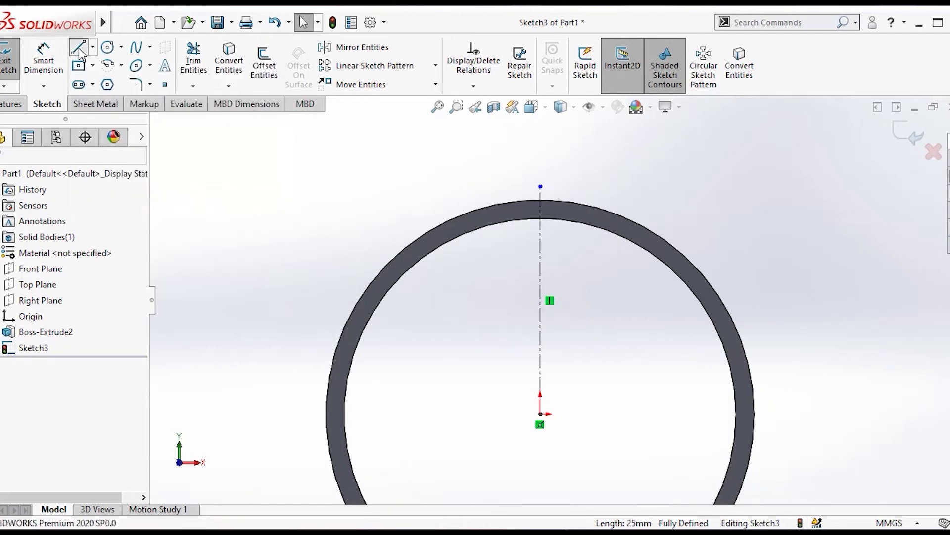
pyautogui.click(540, 300)
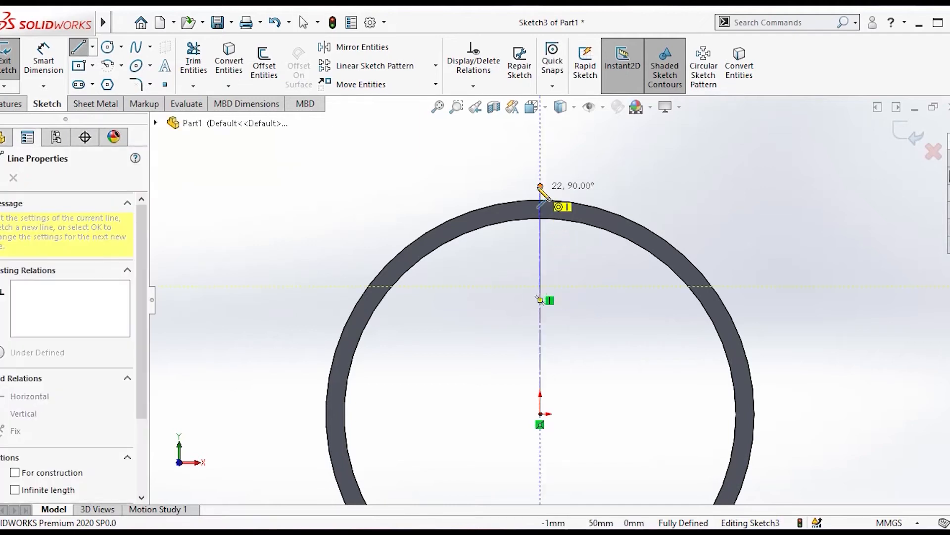
pyautogui.click(540, 136)
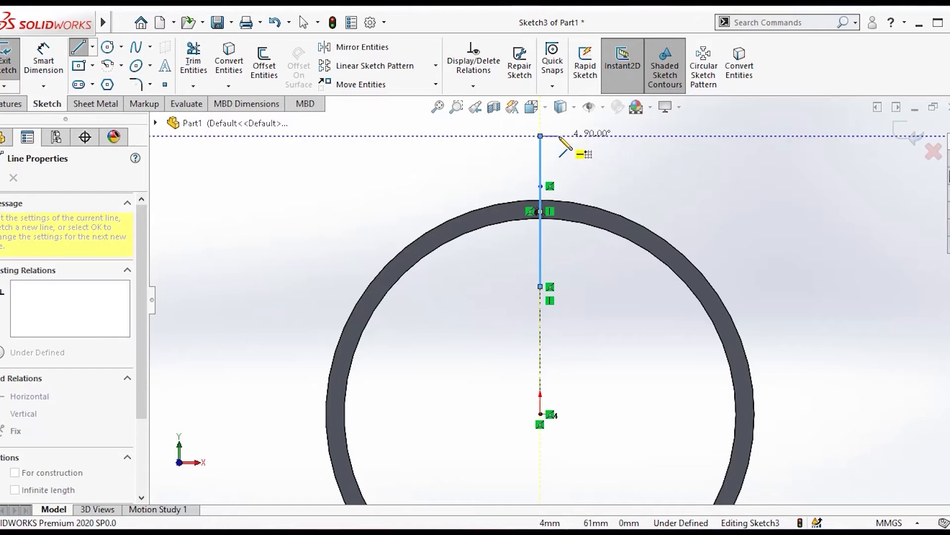
# Close the solid vertical line with a 180° tangent arc of about 16.5 mm radius bulging to its right, joining both endpoints.
pyautogui.doubleClick(540, 136)
pyautogui.click(540, 136)
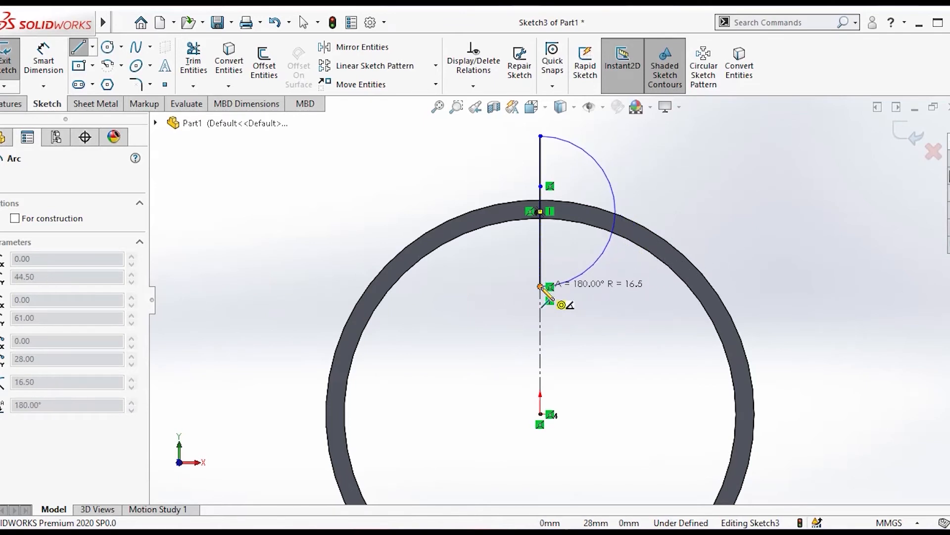
pyautogui.click(540, 286)
pyautogui.press('l')
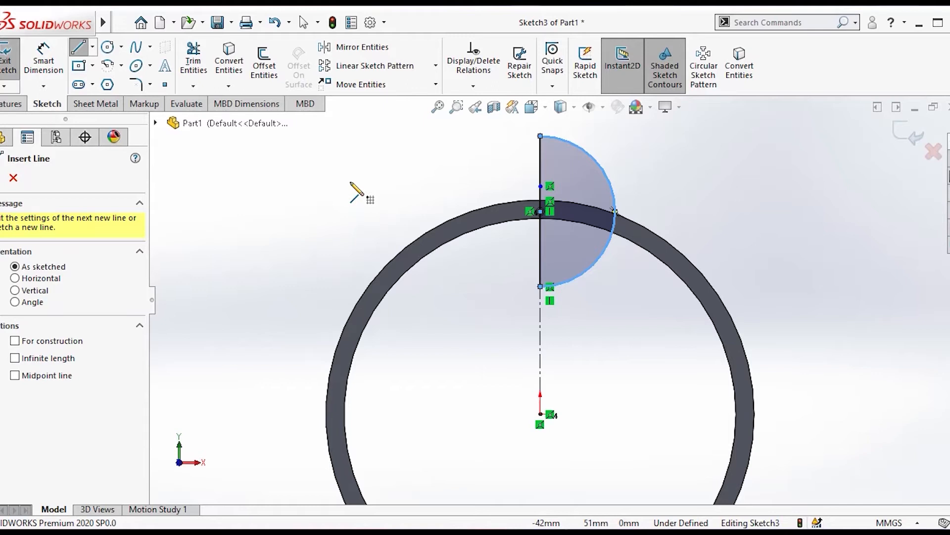
pyautogui.rightClick(352, 184)
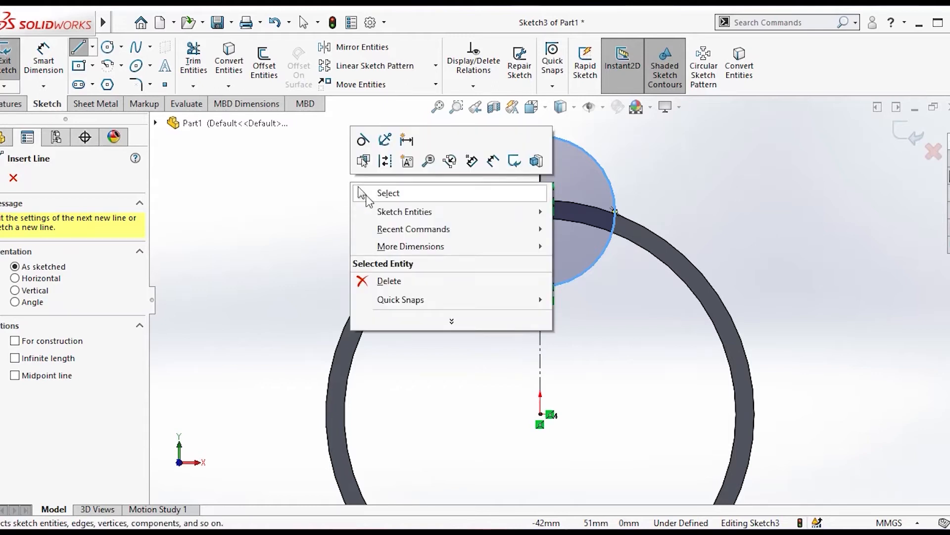
pyautogui.click(360, 193)
# Sketch a circle of about 64 mm radius centred on the origin around the ring and make it construction geometry.
pyautogui.scroll(-2, 589, 221)
pyautogui.scroll(5, 563, 257)
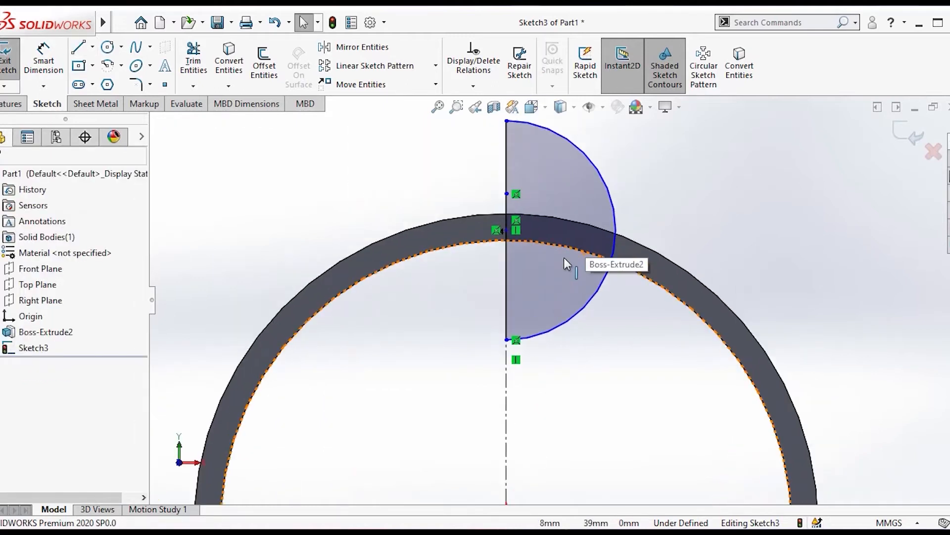
pyautogui.scroll(-3, 561, 294)
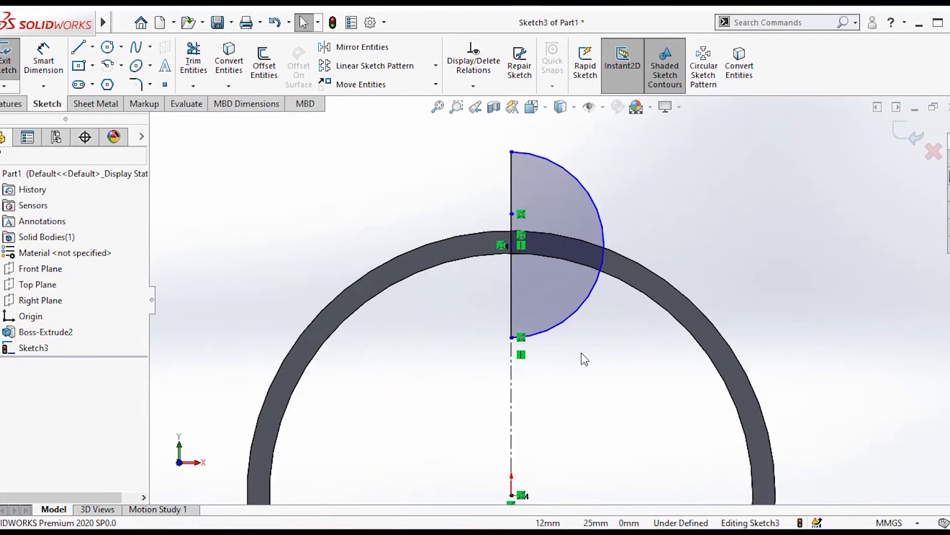
pyautogui.scroll(4, 582, 354)
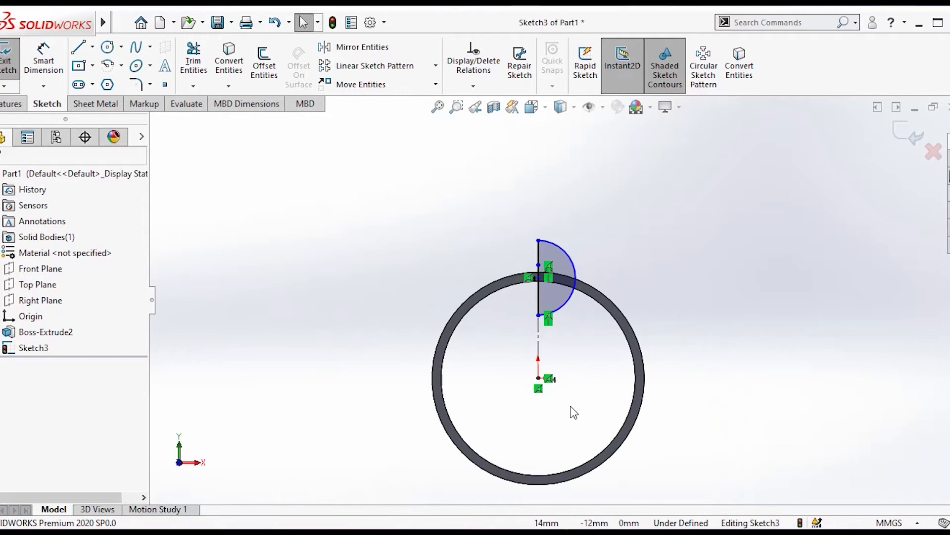
pyautogui.scroll(-2, 569, 410)
pyautogui.click(108, 47)
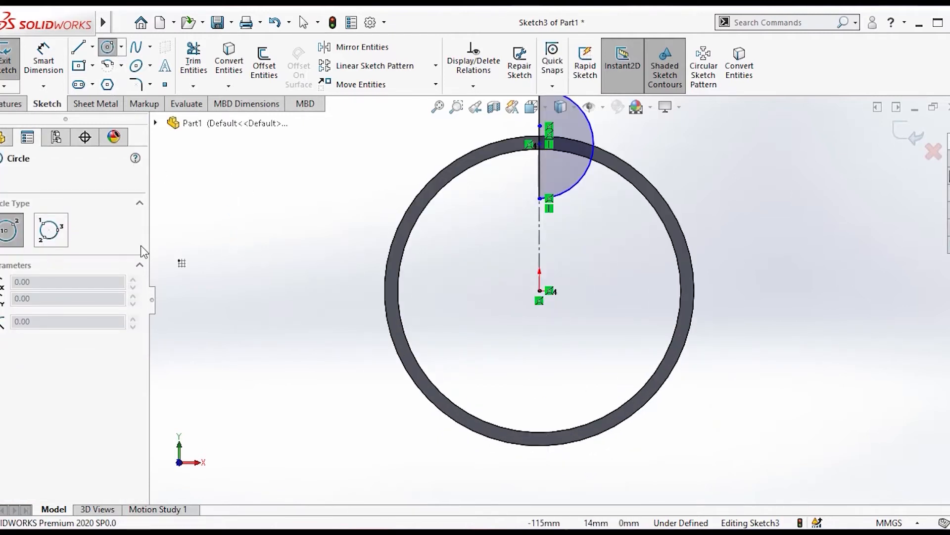
pyautogui.scroll(2, 542, 330)
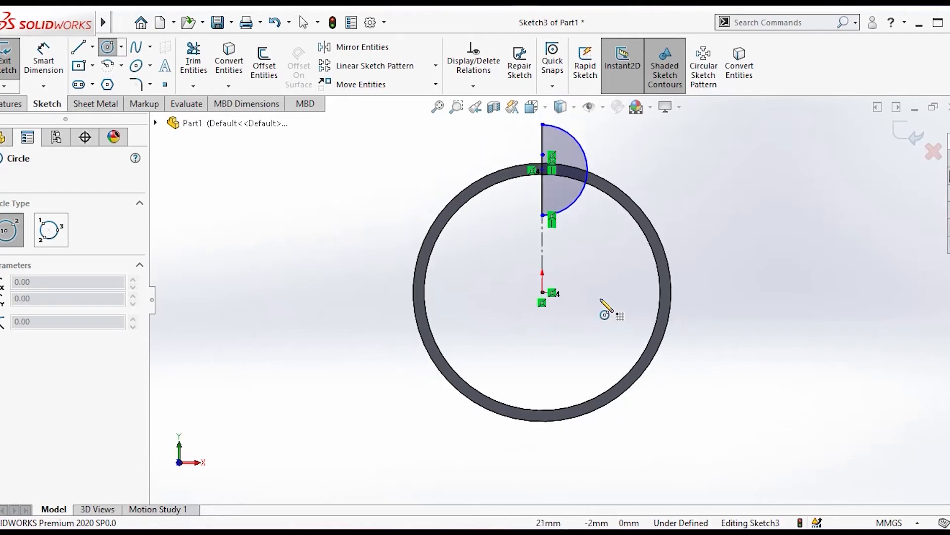
pyautogui.click(542, 292)
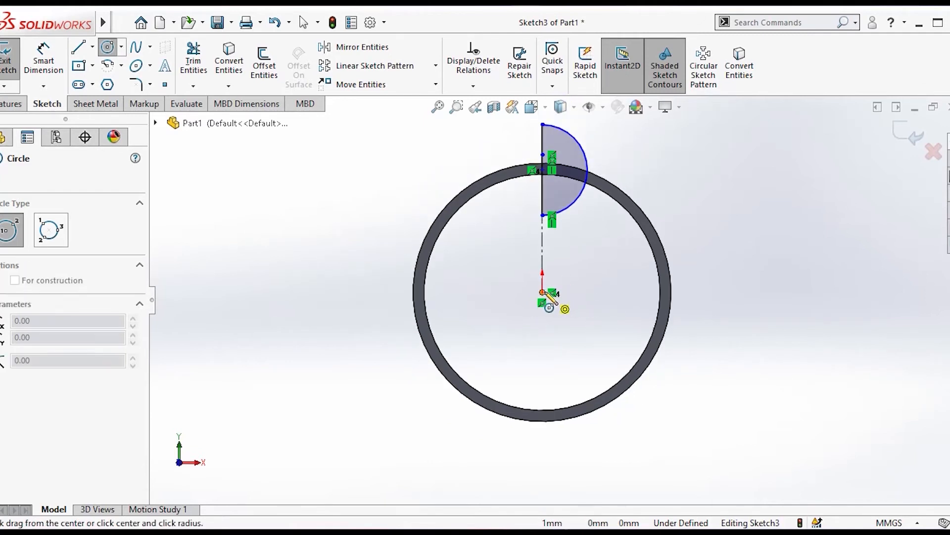
pyautogui.click(708, 364)
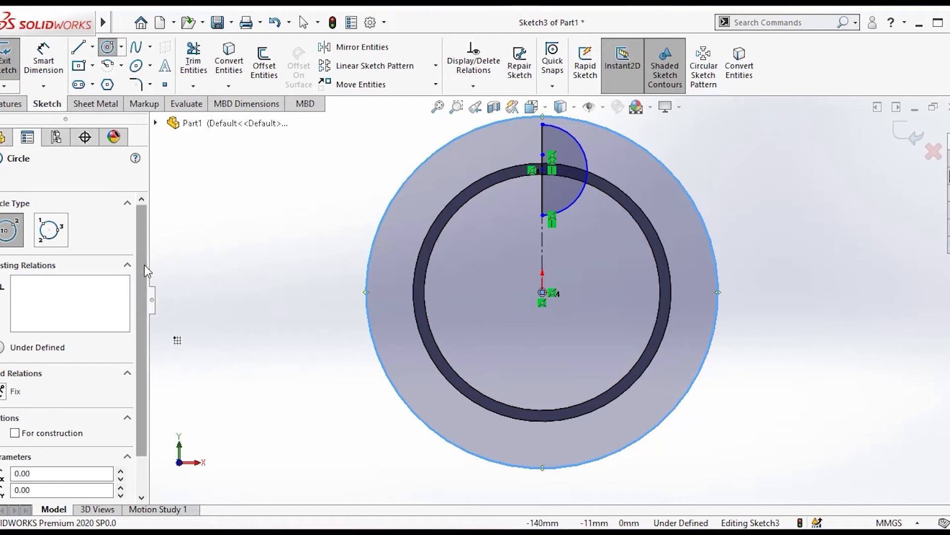
pyautogui.scroll(-2, 42, 366)
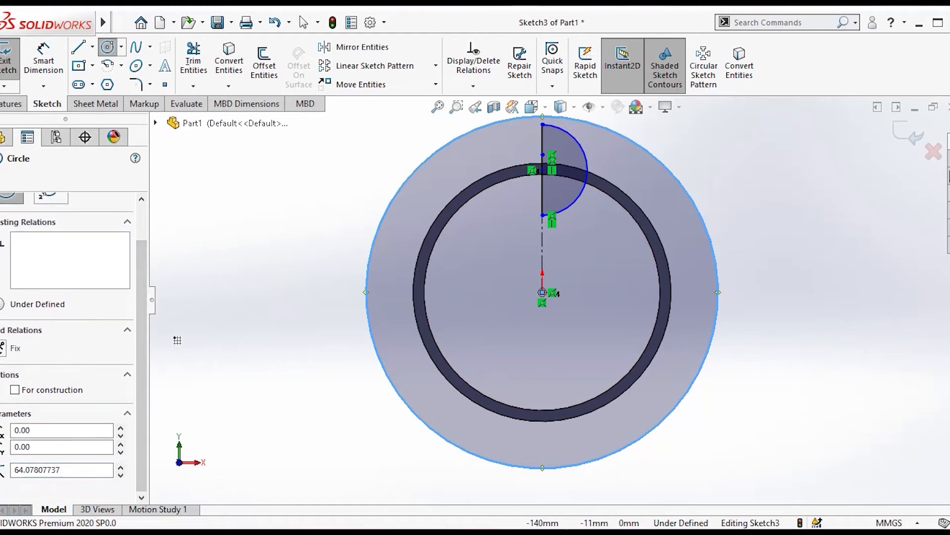
pyautogui.click(15, 390)
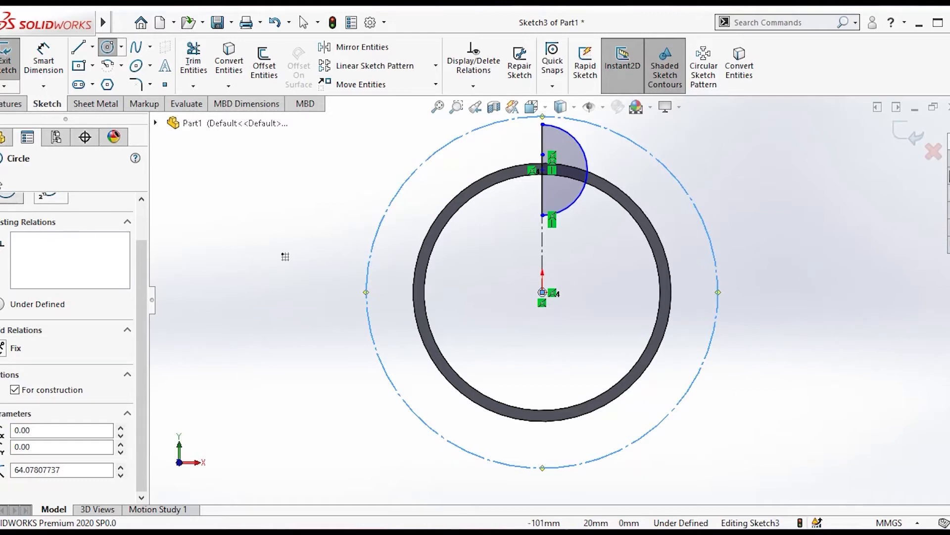
pyautogui.click(2, 179)
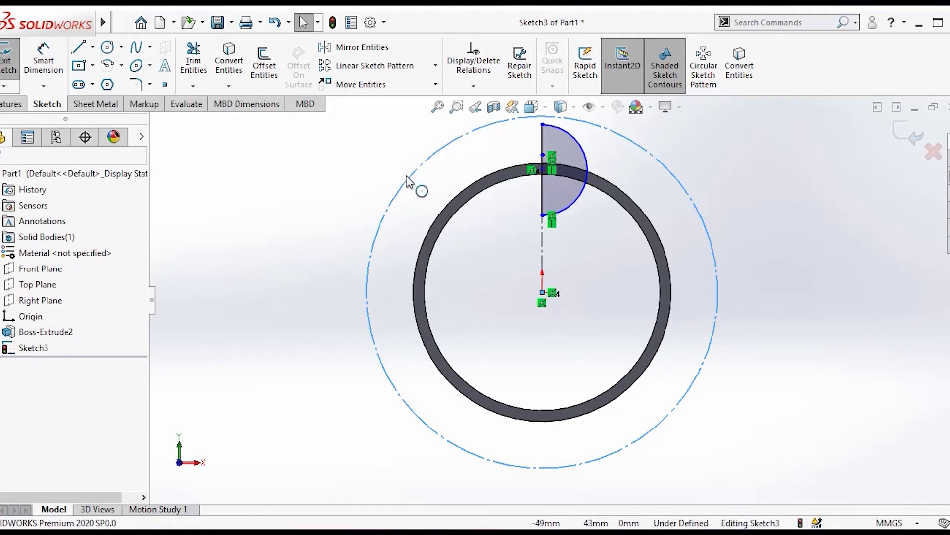
# Dimension the outer construction circle's diameter with the expression (86+94)/2 so it sits at the ring's mean diameter.
pyautogui.scroll(-3, 463, 219)
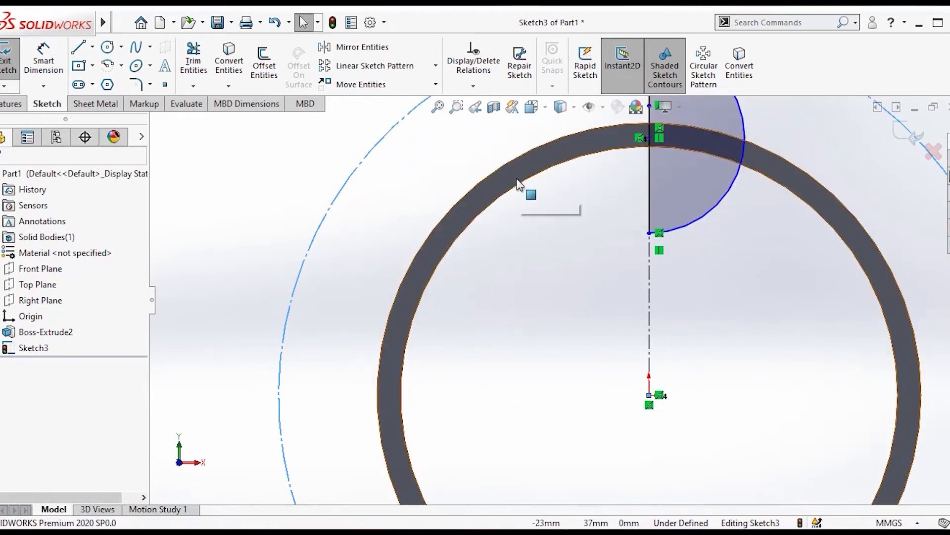
pyautogui.scroll(3, 525, 188)
pyautogui.scroll(-1, 659, 318)
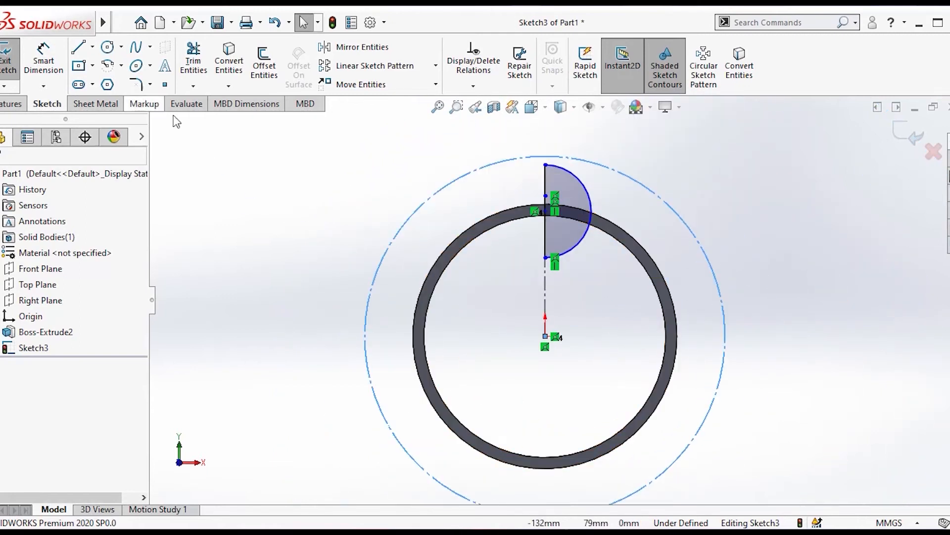
pyautogui.click(43, 57)
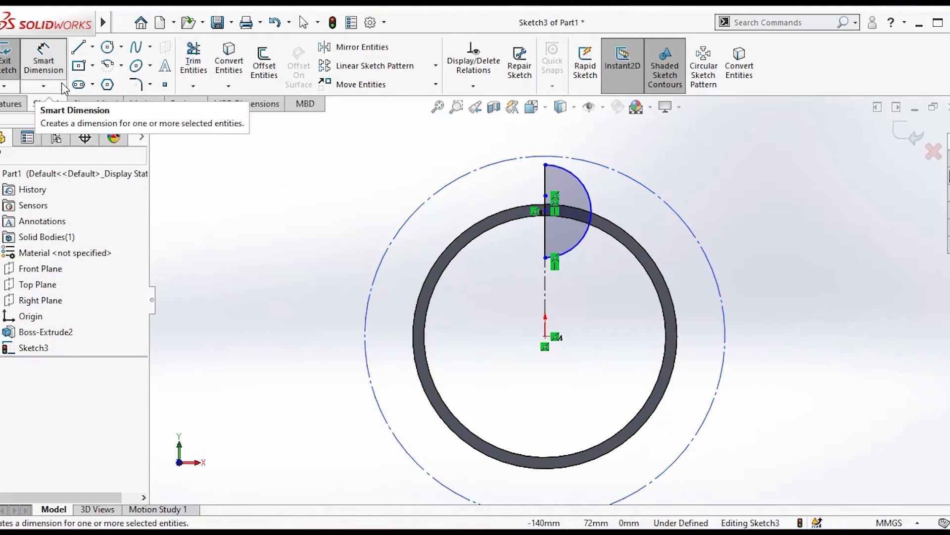
pyautogui.click(395, 237)
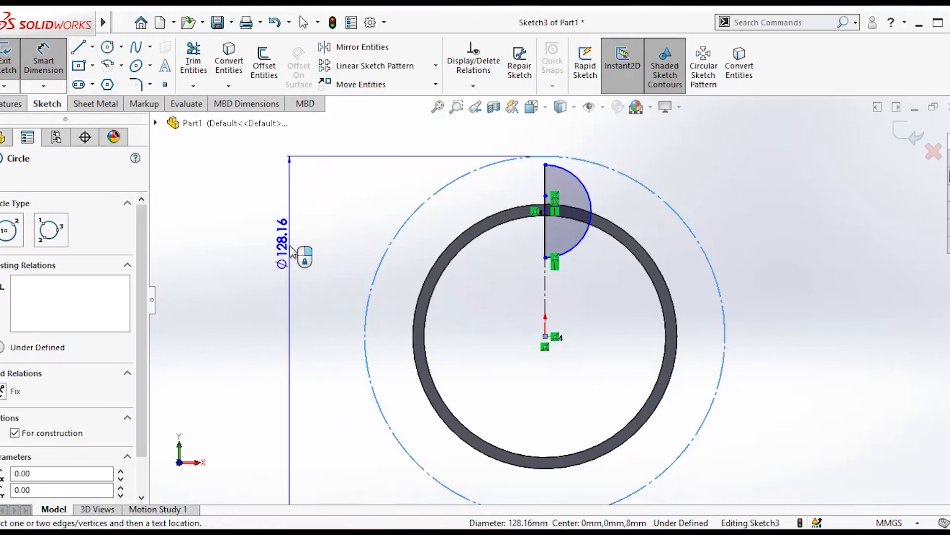
pyautogui.click(270, 248)
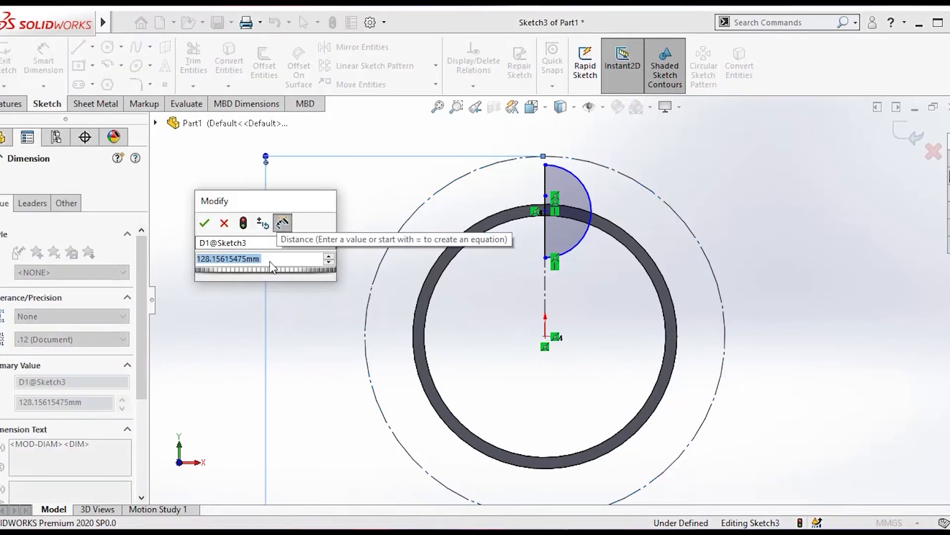
pyautogui.scroll(1, 313, 298)
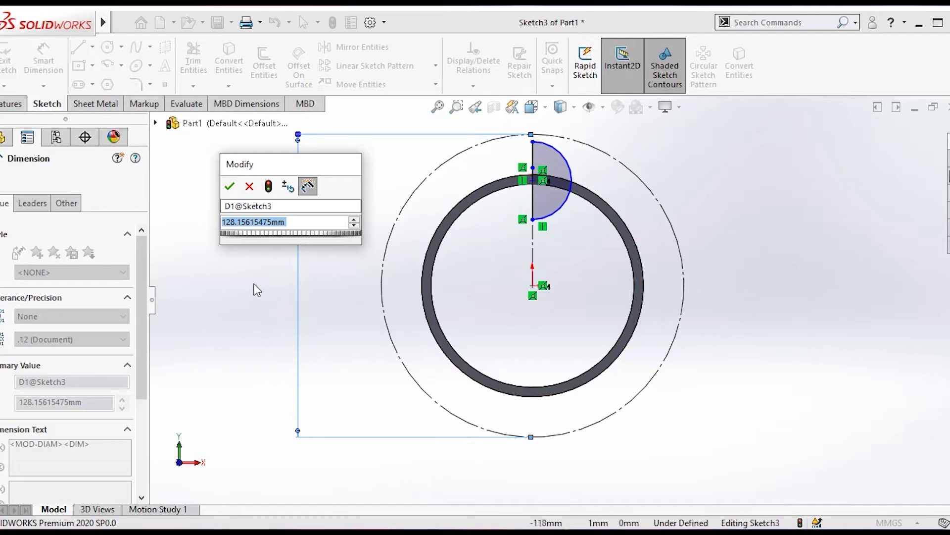
pyautogui.click(307, 222)
pyautogui.press('BackSpace')
pyautogui.press('BackSpace')
pyautogui.press('BackSpace')
pyautogui.press('BackSpace')
pyautogui.press('BackSpace')
pyautogui.press('BackSpace')
pyautogui.press('BackSpace')
pyautogui.press('BackSpace')
pyautogui.press('BackSpace')
pyautogui.press('BackSpace')
pyautogui.press('BackSpace')
pyautogui.press('BackSpace')
pyautogui.press('BackSpace')
pyautogui.press('BackSpace')
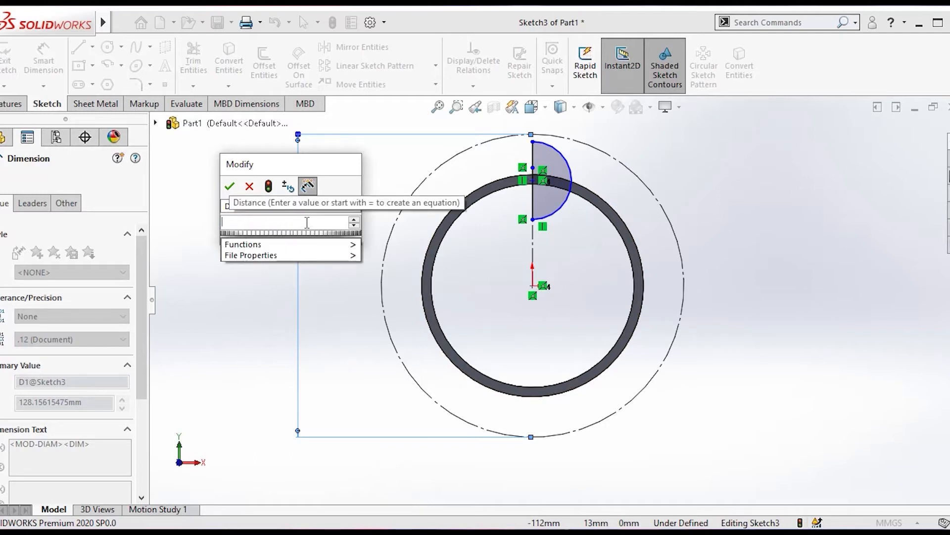
pyautogui.write('(')
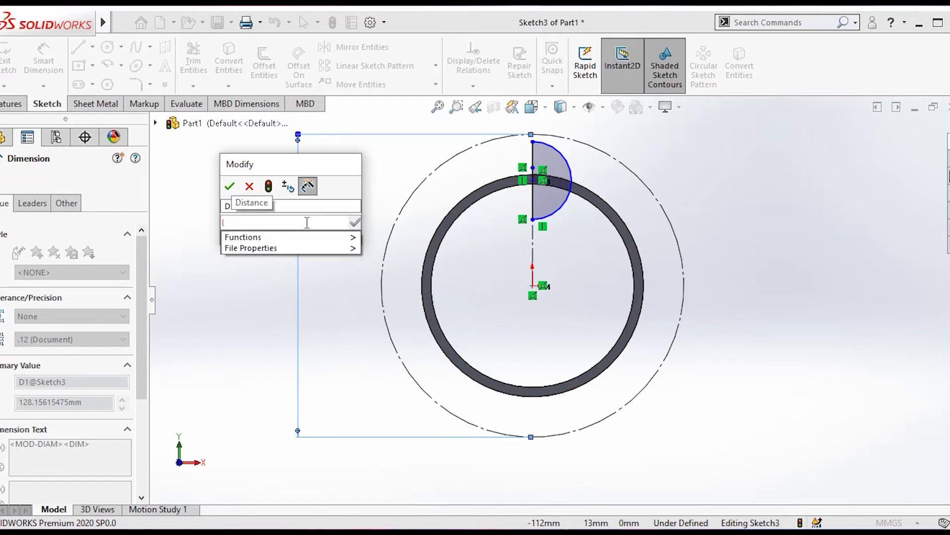
pyautogui.write('84')
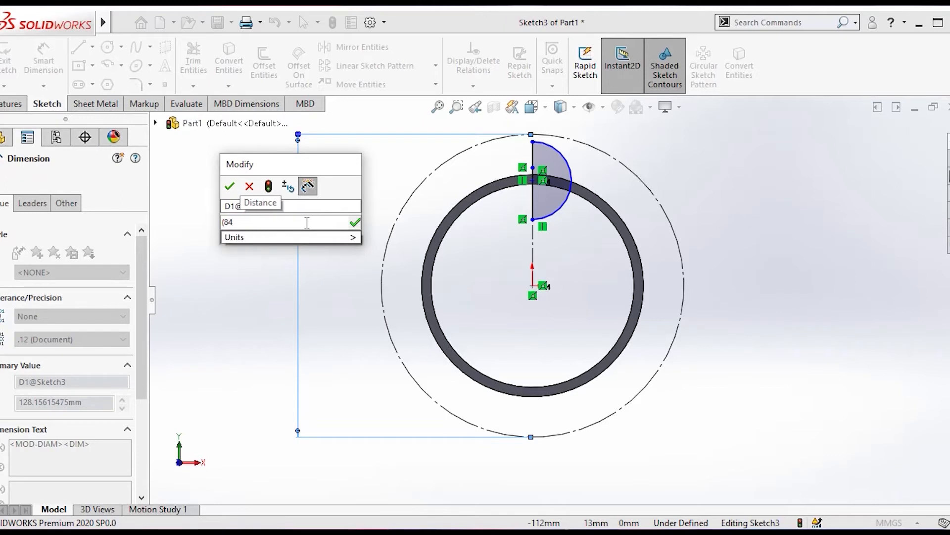
pyautogui.press('BackSpace')
pyautogui.write('6+94)/')
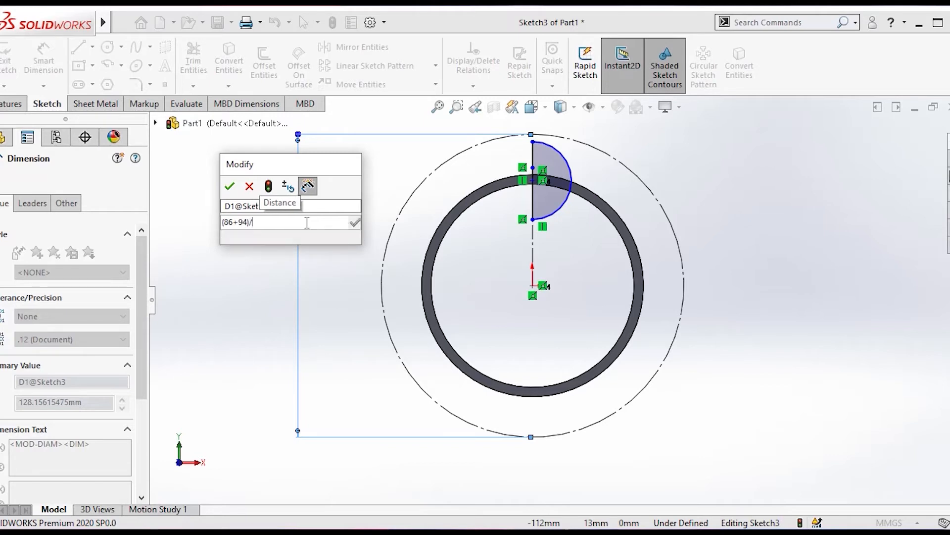
pyautogui.write('2')
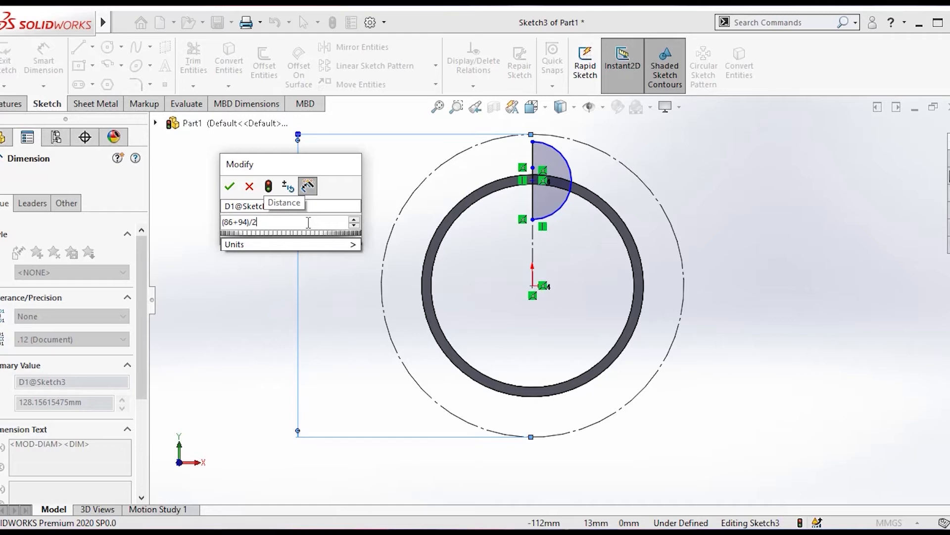
pyautogui.press('Return')
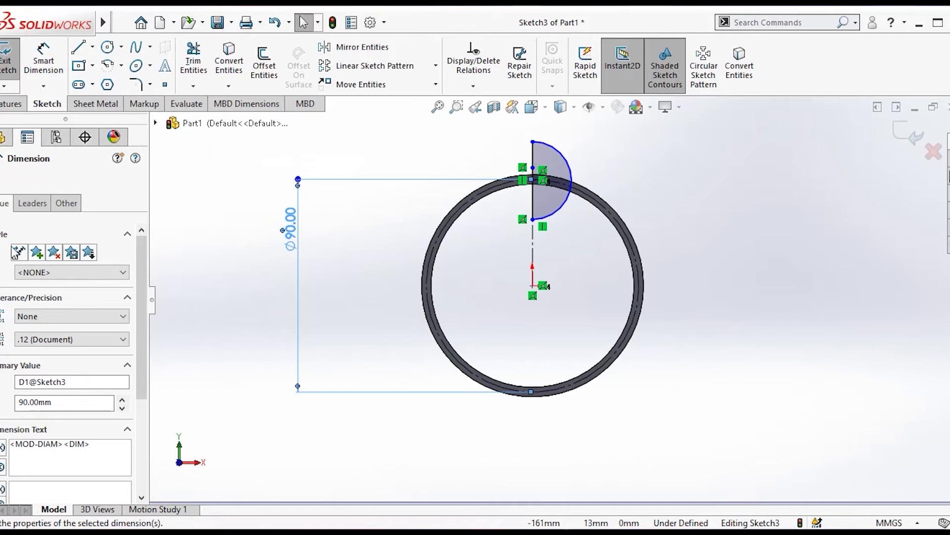
pyautogui.click(4, 180)
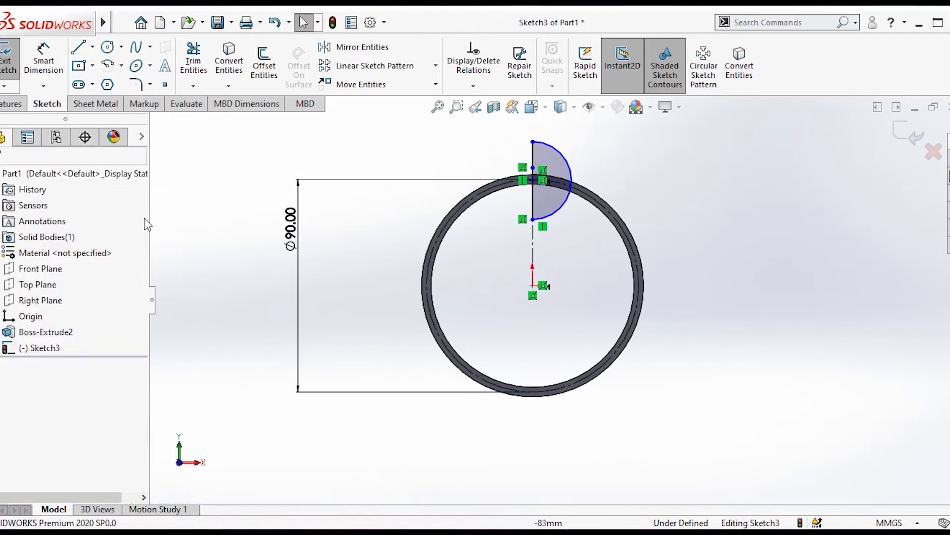
# Add a Coincident relation between the half-round arc's centre point and the mean-diameter construction circle.
pyautogui.scroll(-3, 569, 292)
pyautogui.scroll(1, 569, 291)
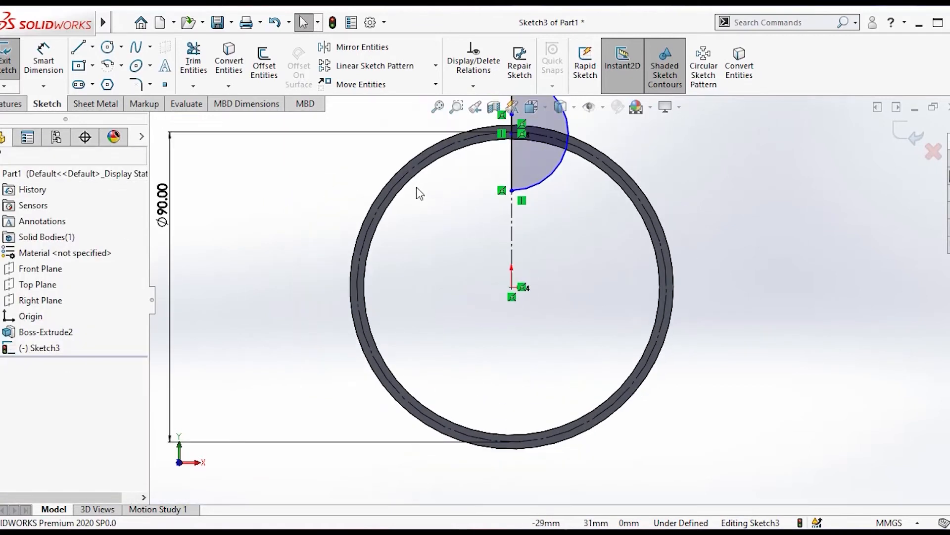
pyautogui.scroll(-5, 420, 193)
pyautogui.scroll(7, 600, 321)
pyautogui.scroll(-3, 708, 202)
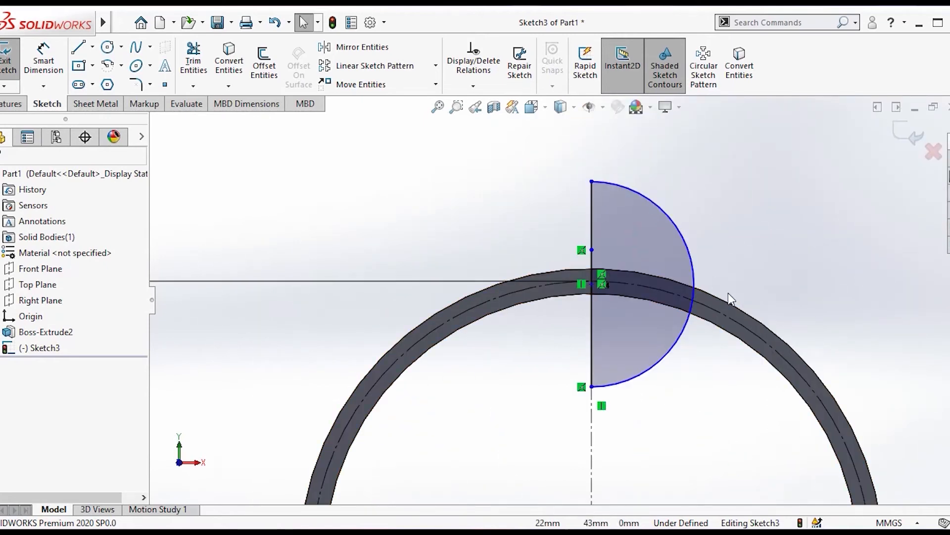
pyautogui.click(590, 284)
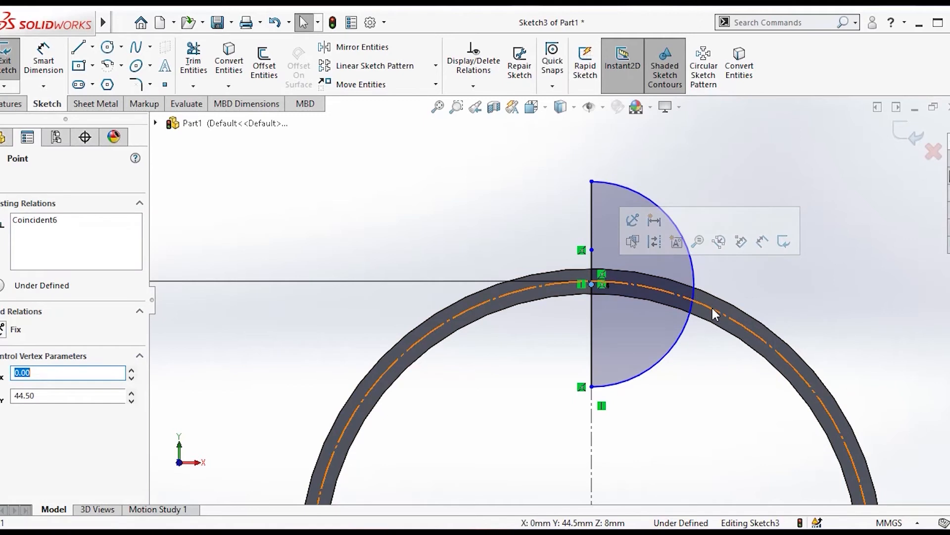
pyautogui.click(743, 272)
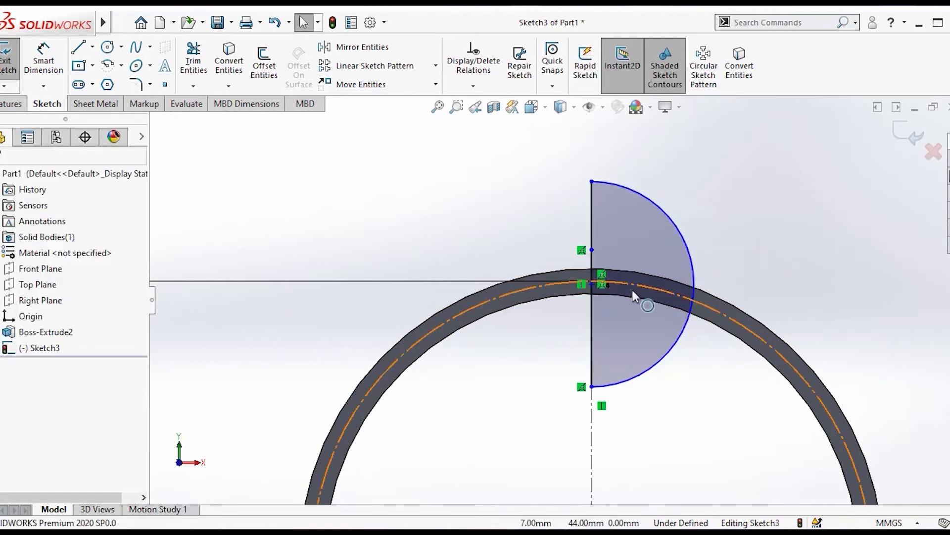
pyautogui.click(709, 307)
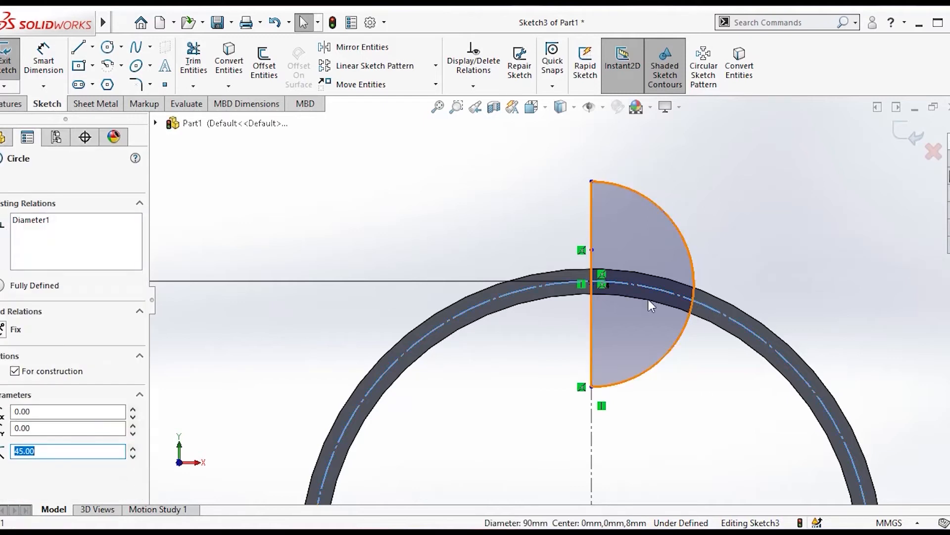
pyautogui.keyDown('ctrl'); pyautogui.click(592, 283); pyautogui.keyUp('ctrl')
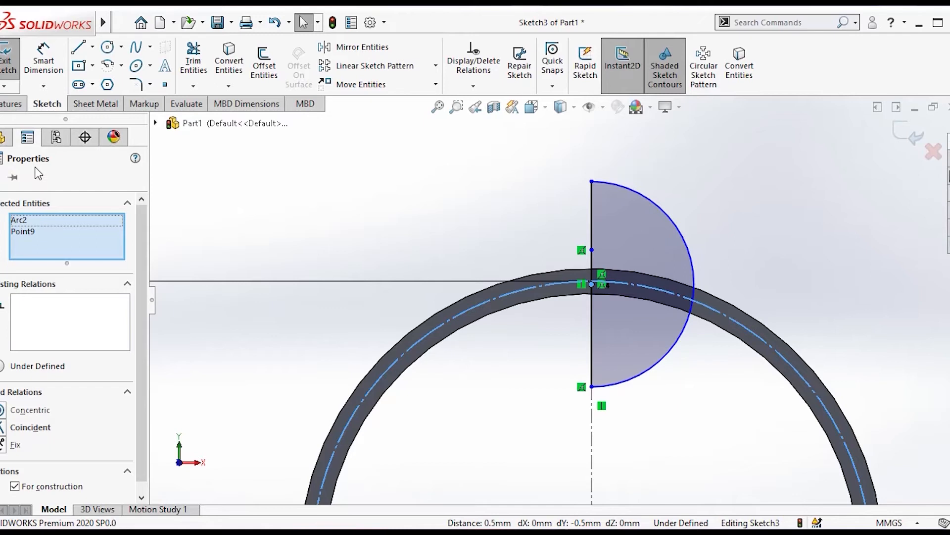
pyautogui.click(28, 221)
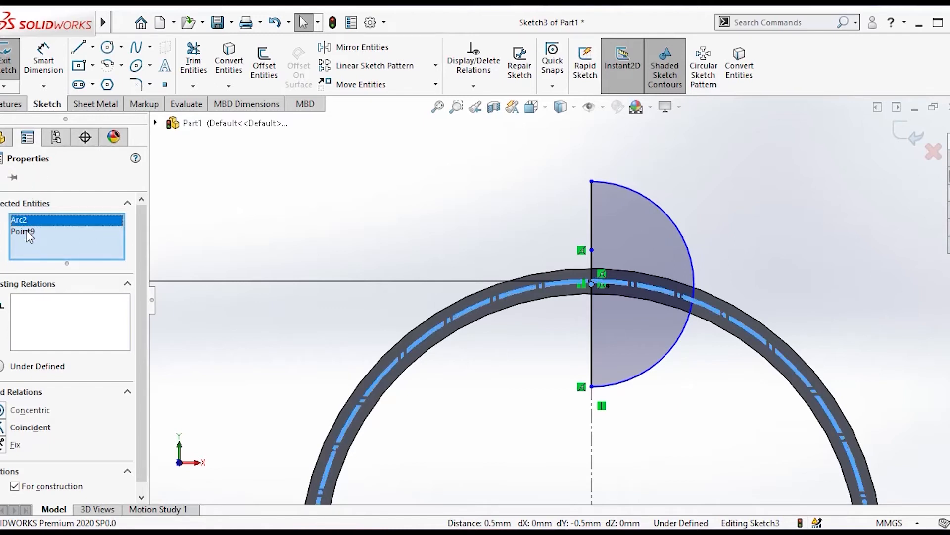
pyautogui.click(26, 231)
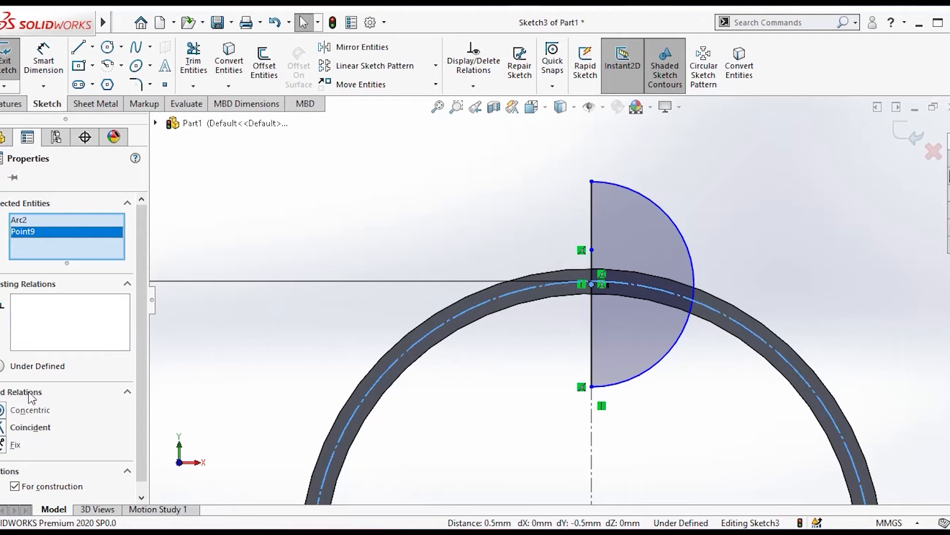
pyautogui.click(2, 429)
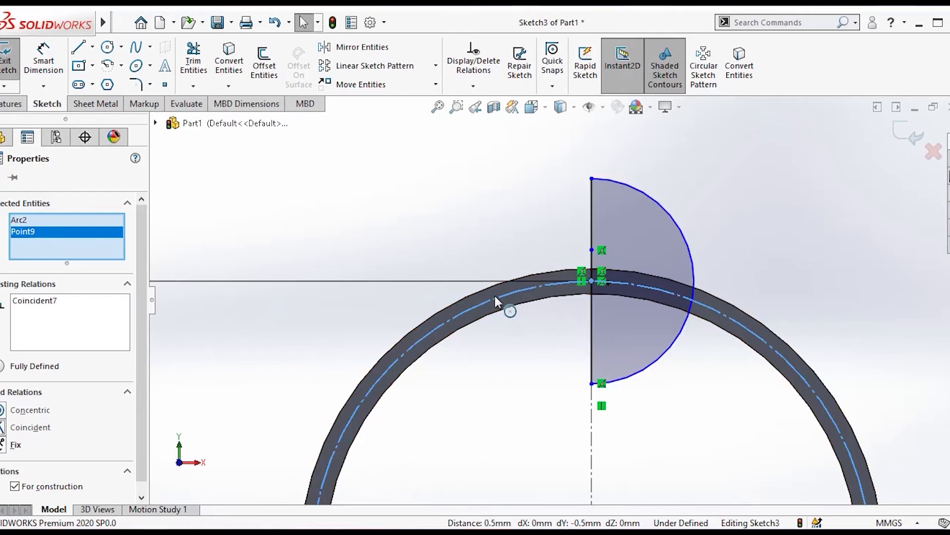
pyautogui.click(22, 219)
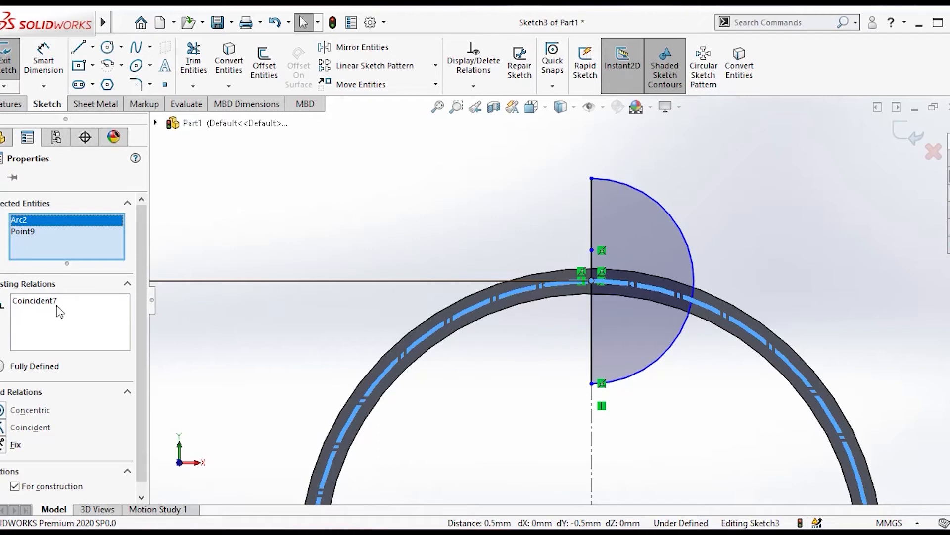
pyautogui.click(1, 180)
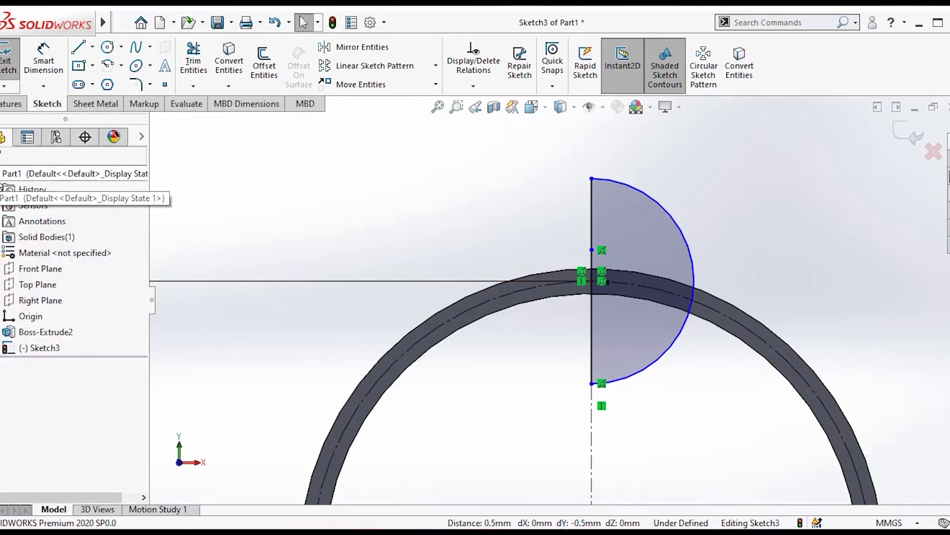
# Dimension the half-round arc's radius as 12 mm.
pyautogui.scroll(4, 743, 447)
pyautogui.scroll(-3, 612, 388)
pyautogui.scroll(2, 617, 386)
pyautogui.scroll(-2, 569, 228)
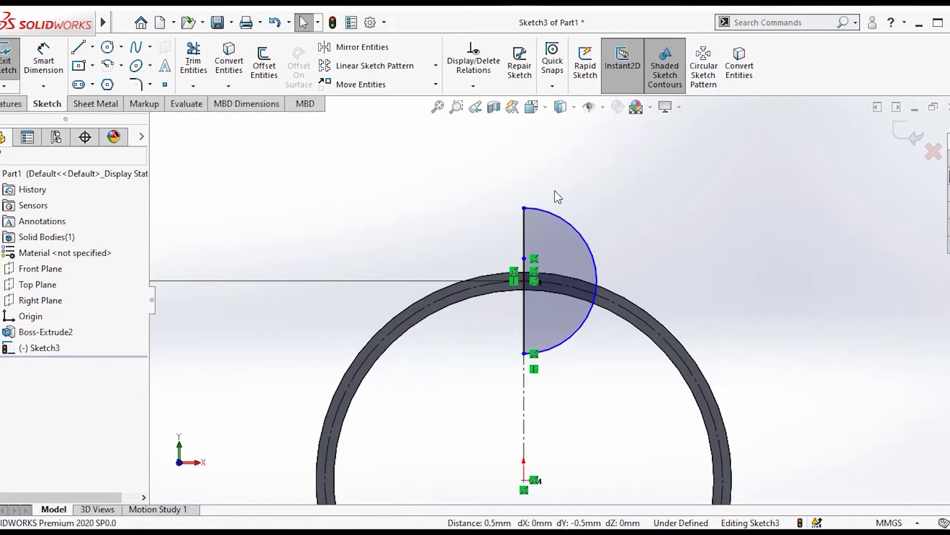
pyautogui.click(37, 73)
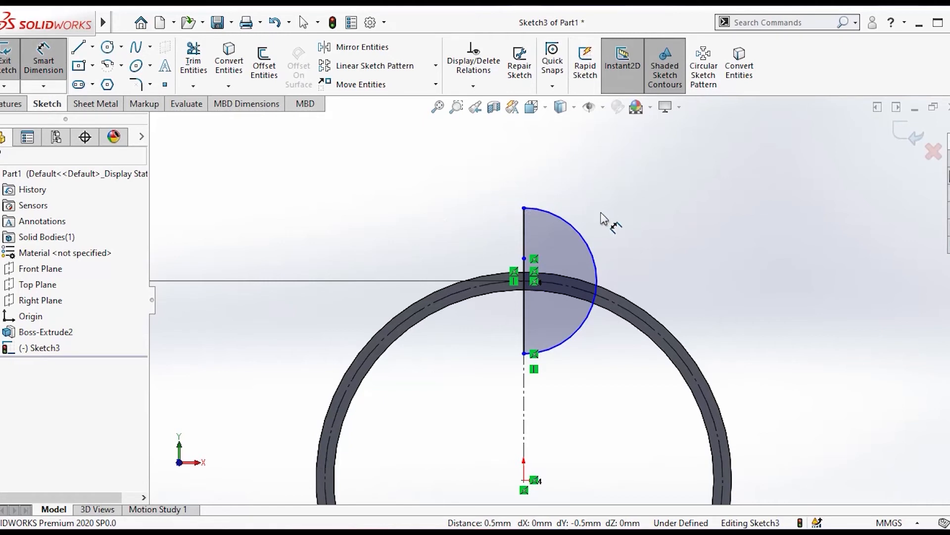
pyautogui.click(587, 239)
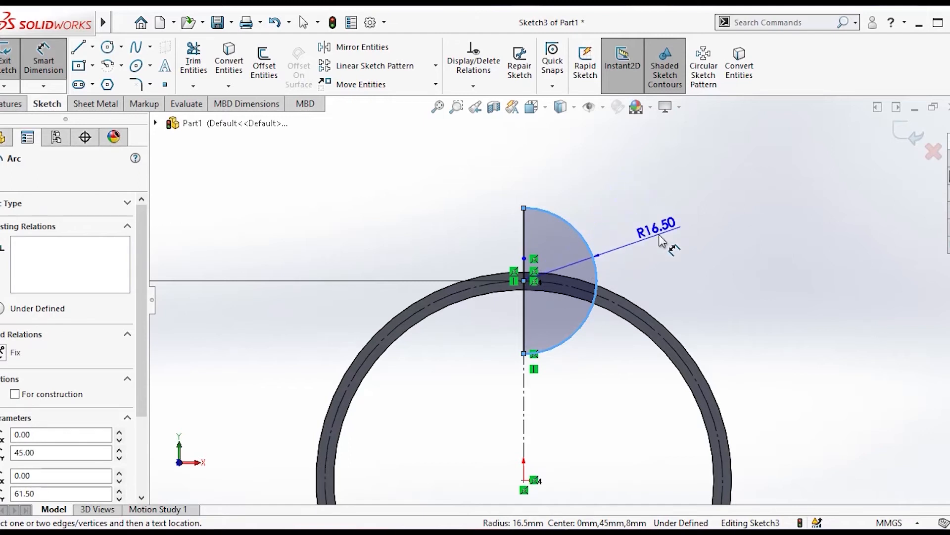
pyautogui.click(703, 216)
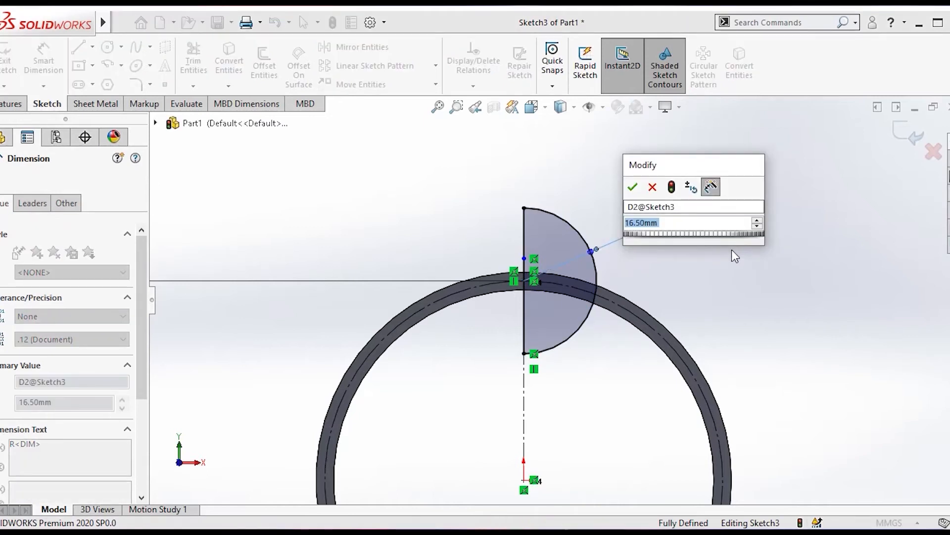
pyautogui.write('12.00')
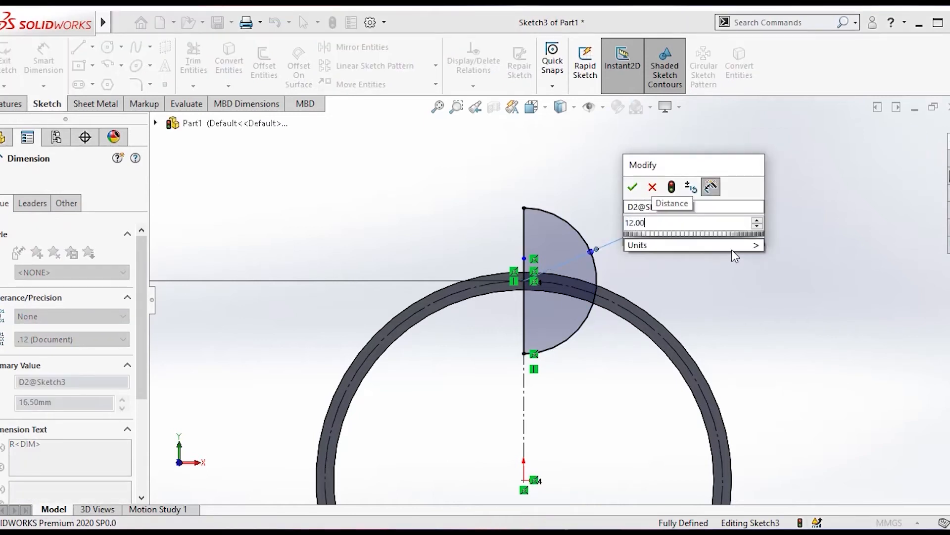
pyautogui.press('Return')
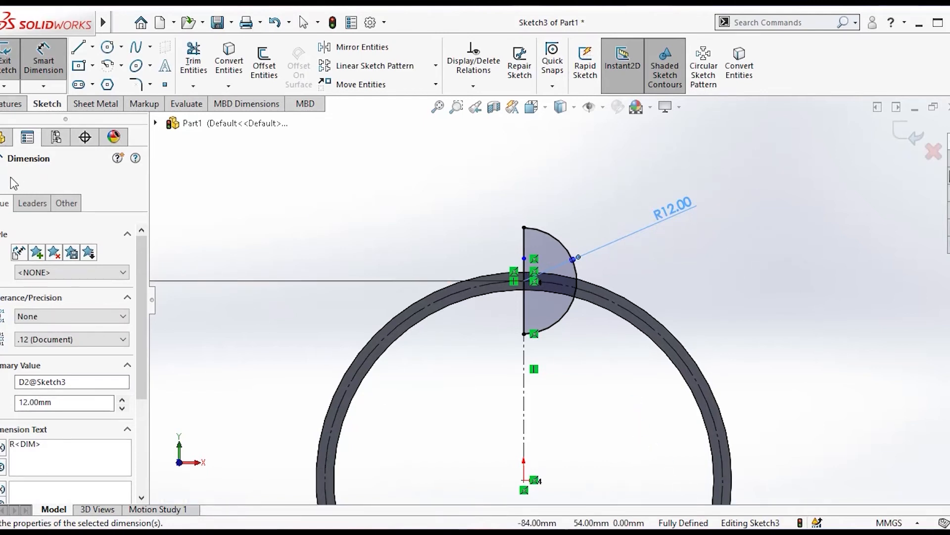
pyautogui.press('Escape')
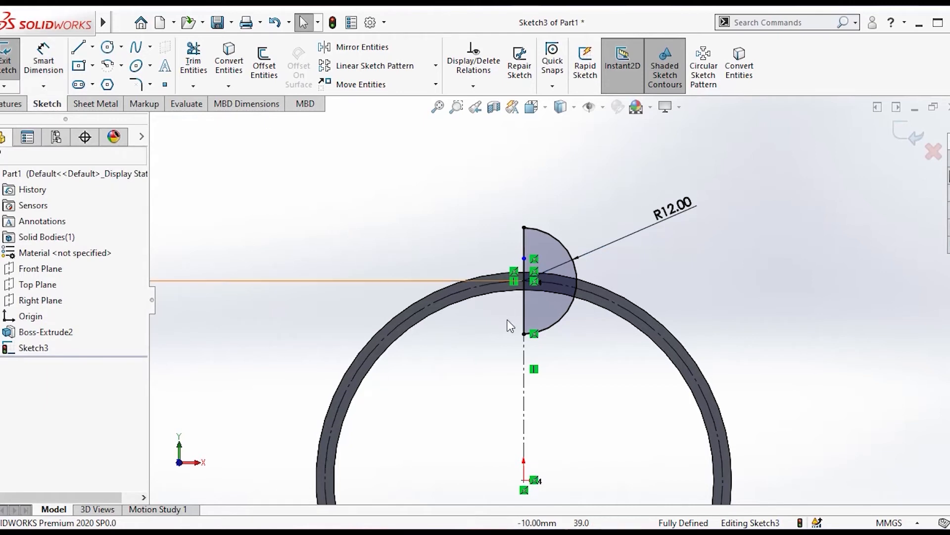
# Exit the half-round profile sketch, keeping its geometry and dimensions.
pyautogui.scroll(2, 509, 324)
pyautogui.scroll(3, 540, 356)
pyautogui.scroll(-3, 533, 242)
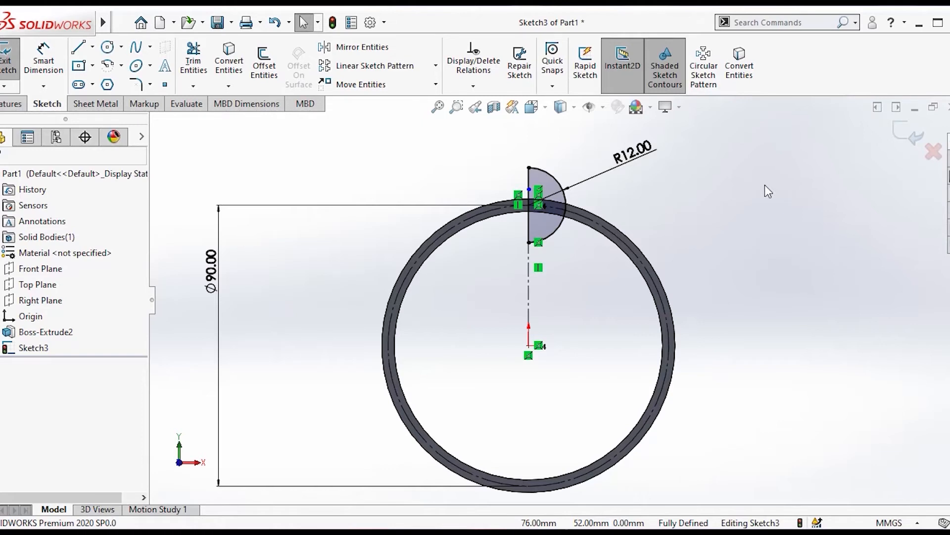
pyautogui.click(910, 145)
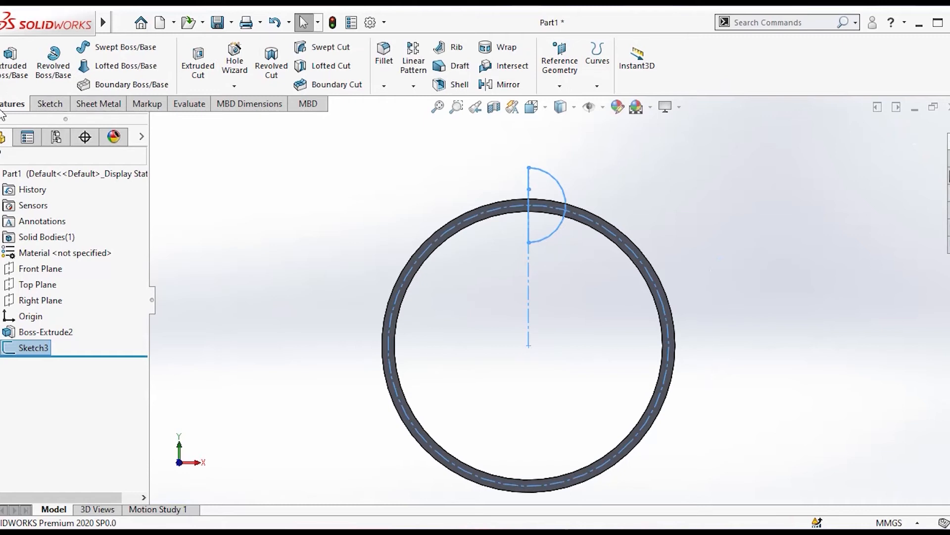
# Start a Revolved Cut from the half-round sketch about its vertical construction line, with a Blind direction.
pyautogui.click(15, 330)
pyautogui.click(271, 335)
pyautogui.moveTo(887, 373)
pyautogui.mouseDown(button='middle')
pyautogui.moveTo(741, 339)
pyautogui.moveTo(706, 346)
pyautogui.mouseUp(button='middle')
pyautogui.scroll(3, 559, 307)
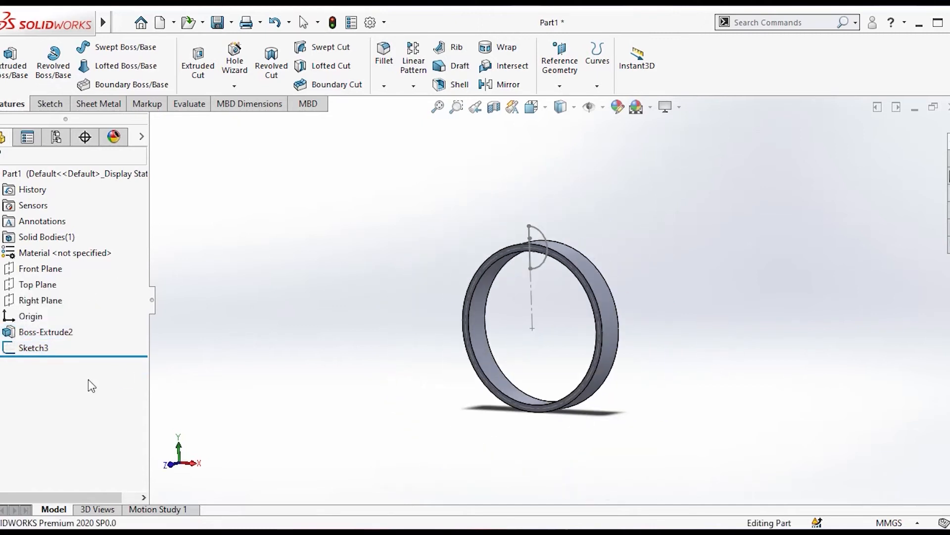
pyautogui.click(34, 352)
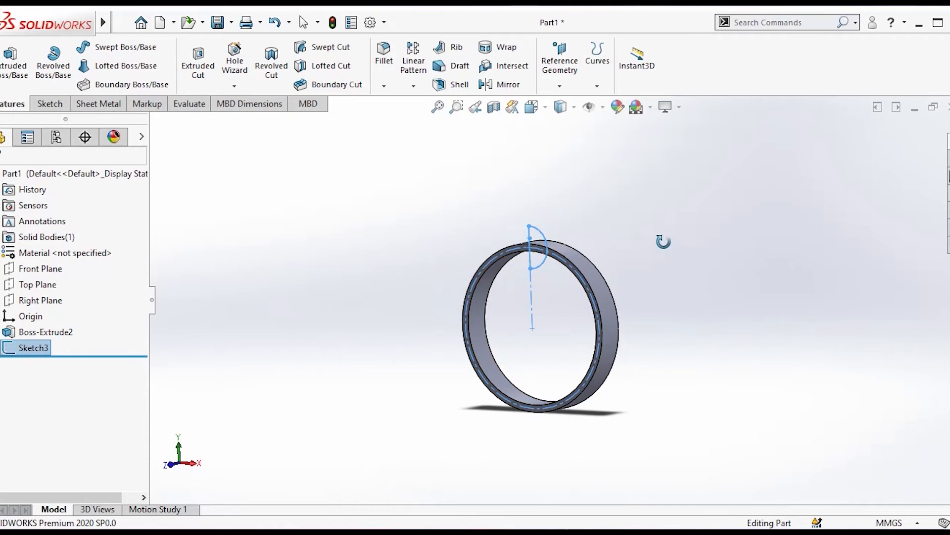
pyautogui.scroll(-5, 559, 260)
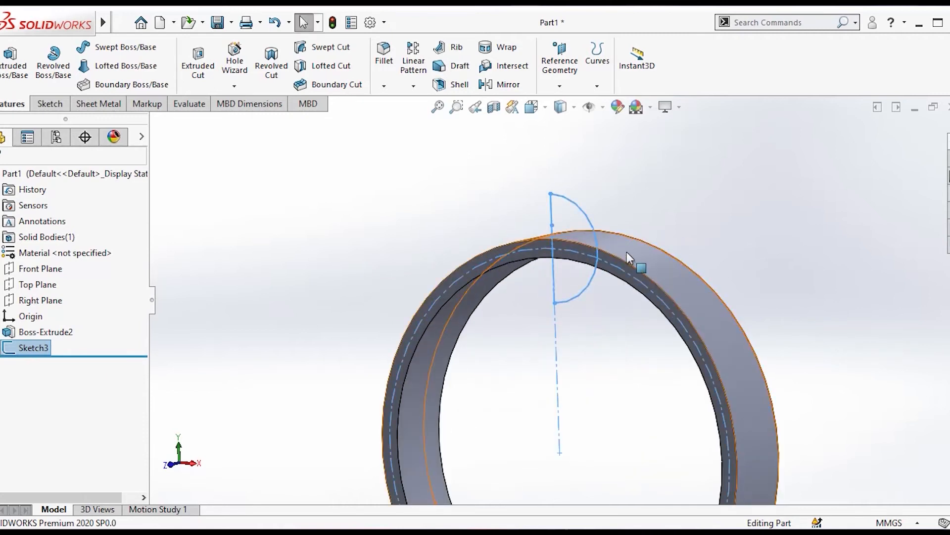
pyautogui.scroll(3, 773, 227)
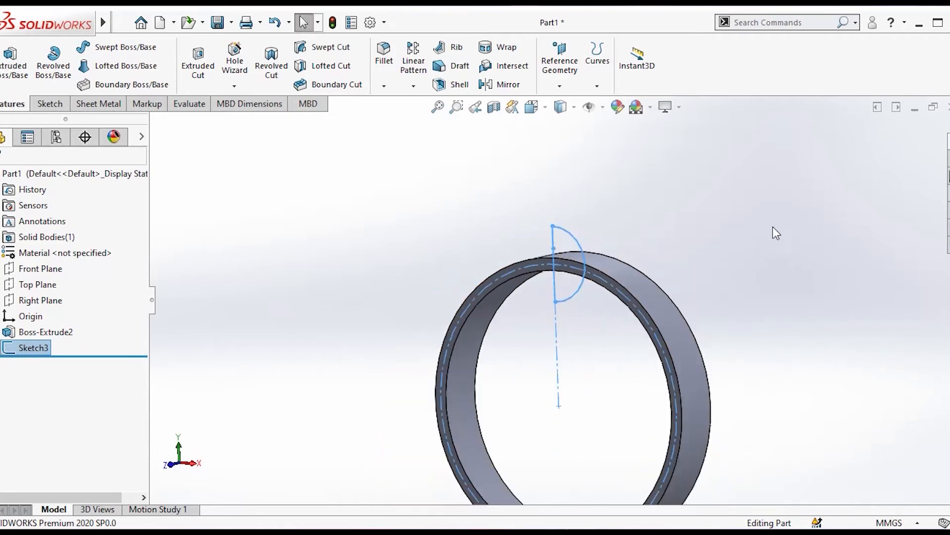
pyautogui.moveTo(698, 254)
pyautogui.mouseDown(button='middle')
pyautogui.moveTo(693, 289)
pyautogui.moveTo(703, 276)
pyautogui.mouseUp(button='middle')
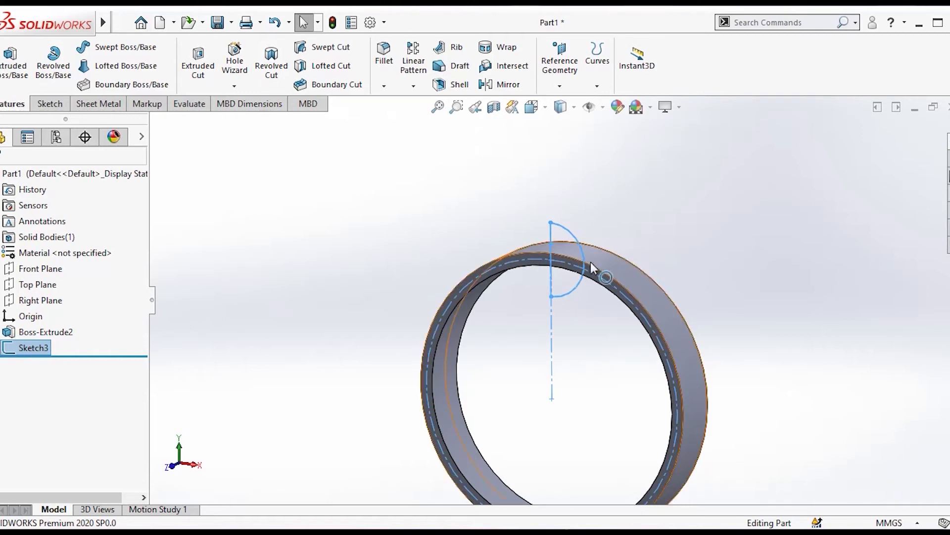
pyautogui.click(267, 78)
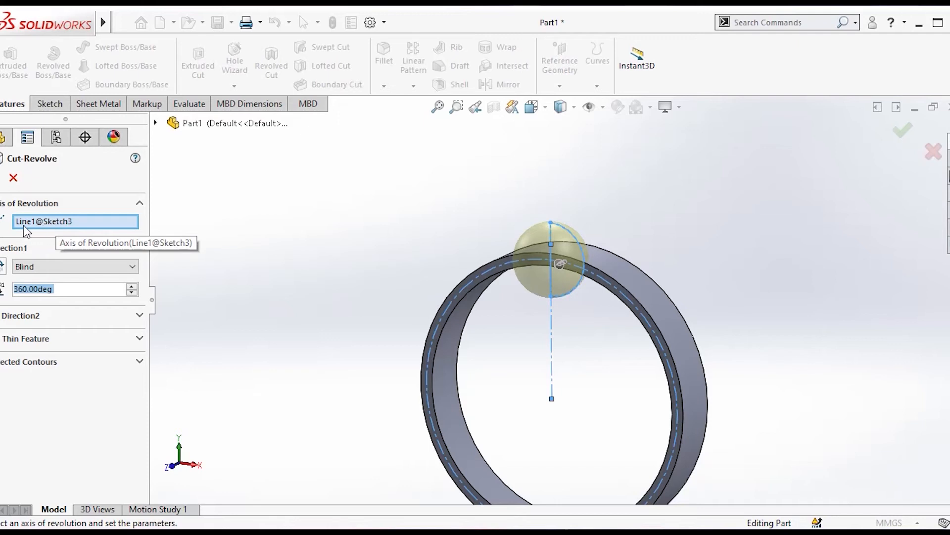
pyautogui.click(75, 225)
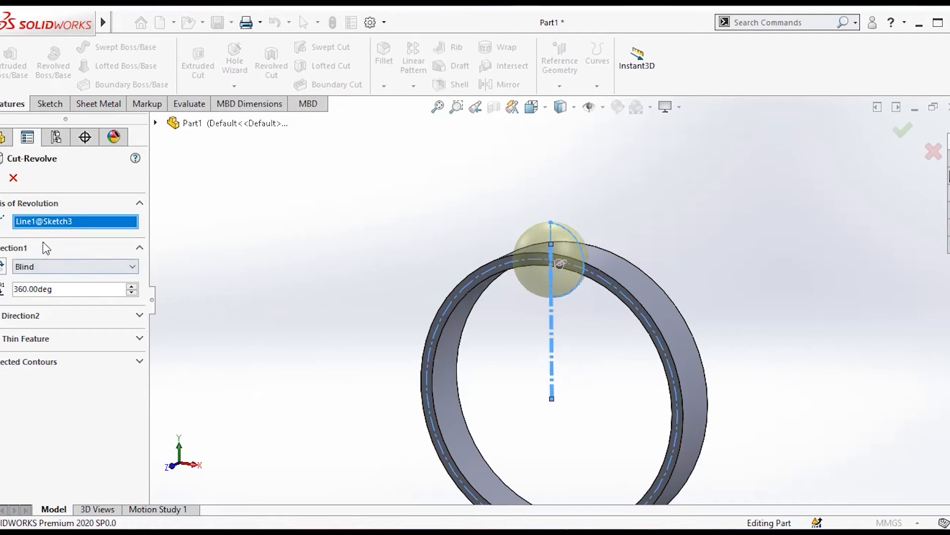
pyautogui.click(59, 271)
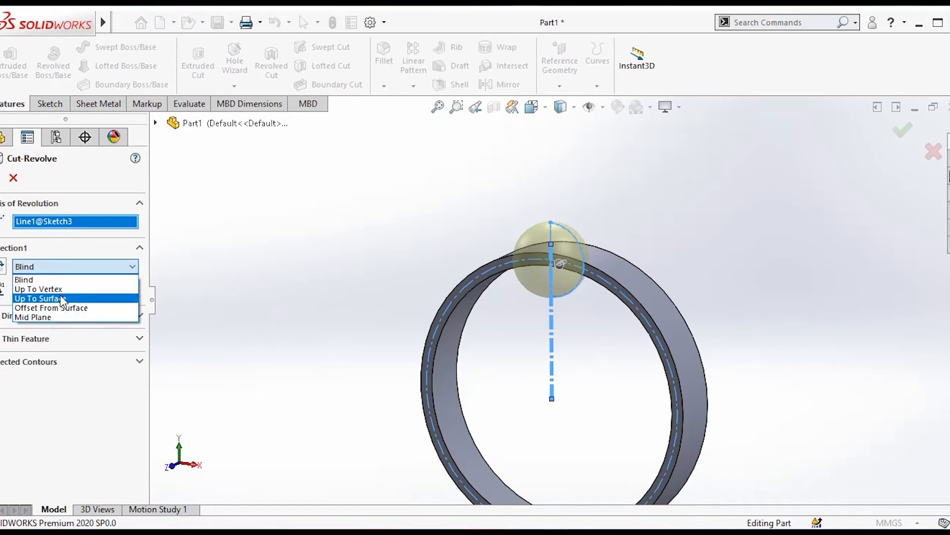
pyautogui.click(64, 280)
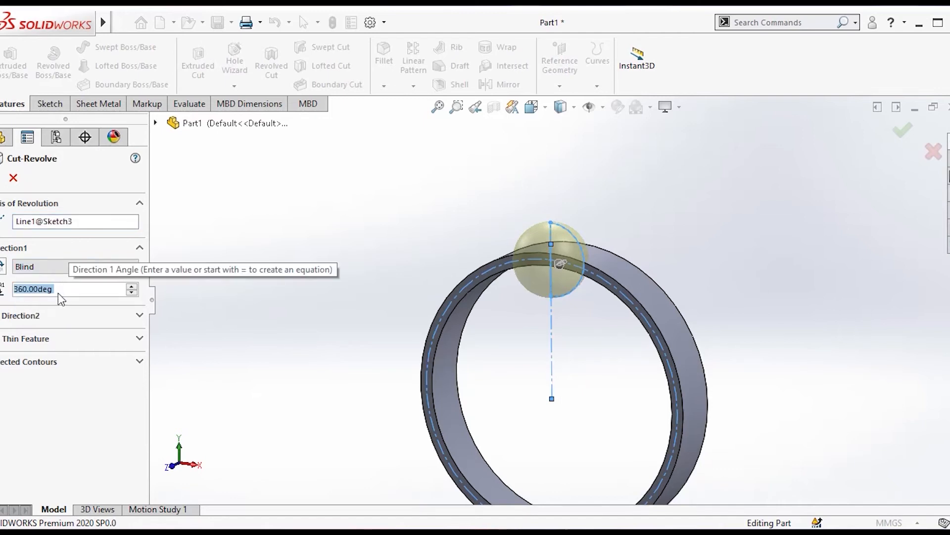
# Try a 90° angle for the revolved cut and examine its preview on the ring.
pyautogui.click(59, 289)
pyautogui.press('BackSpace')
pyautogui.press('BackSpace')
pyautogui.press('BackSpace')
pyautogui.press('BackSpace')
pyautogui.press('BackSpace')
pyautogui.press('BackSpace')
pyautogui.press('BackSpace')
pyautogui.press('BackSpace')
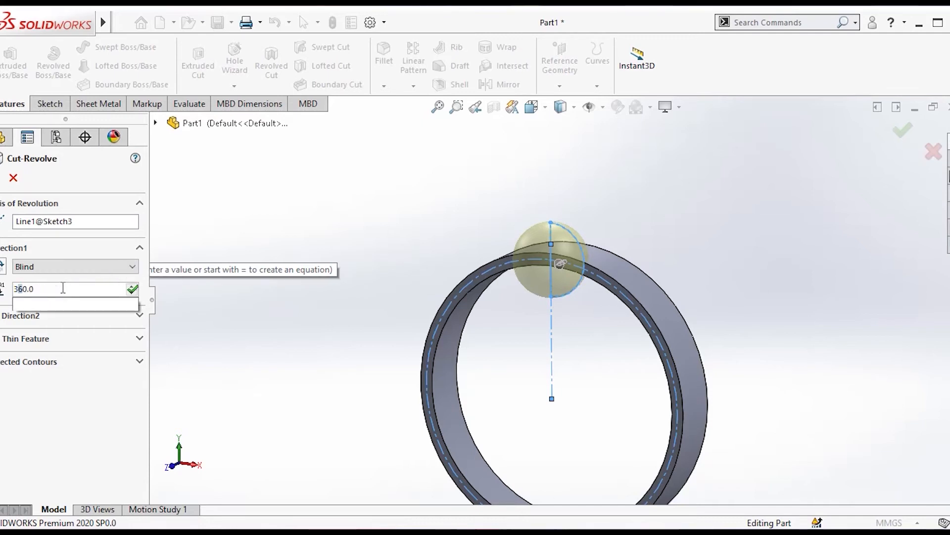
pyautogui.write('90')
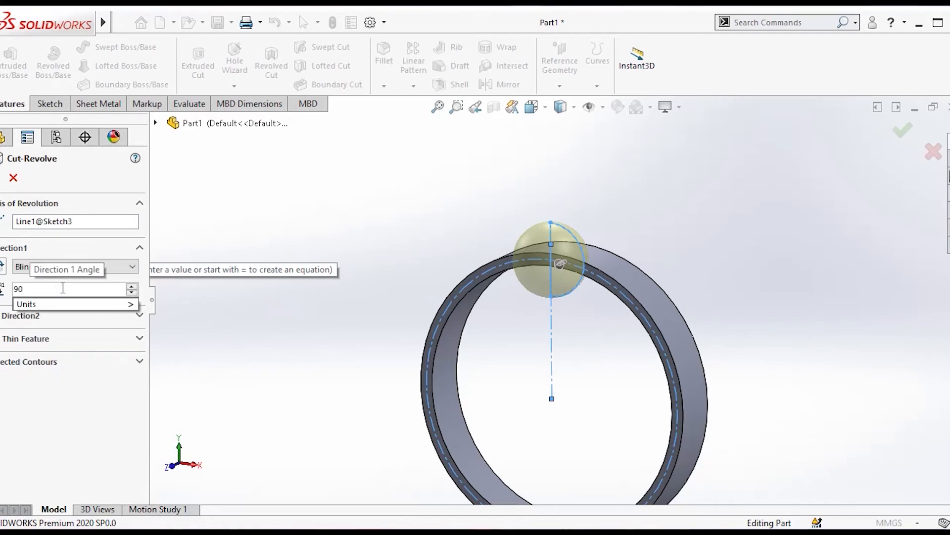
pyautogui.click(330, 322)
pyautogui.scroll(2, 558, 300)
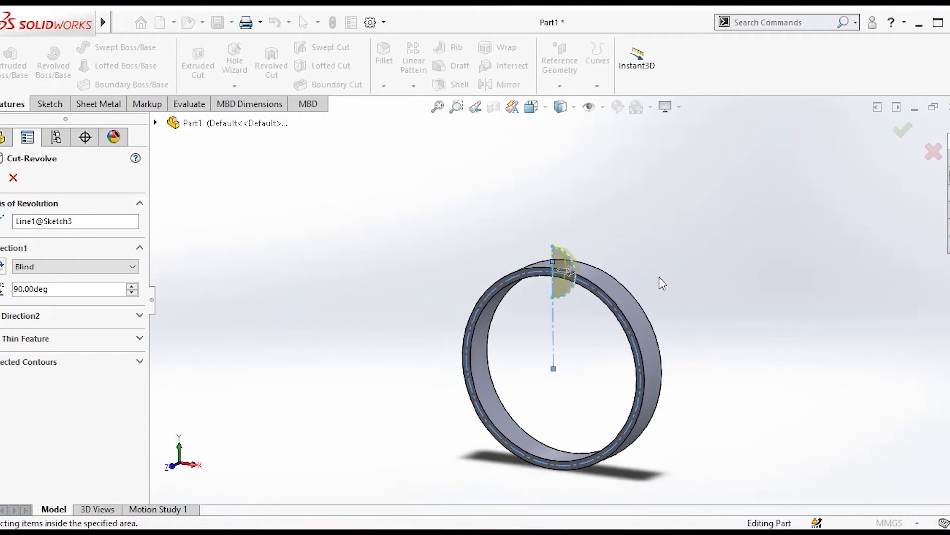
pyautogui.scroll(-6, 611, 276)
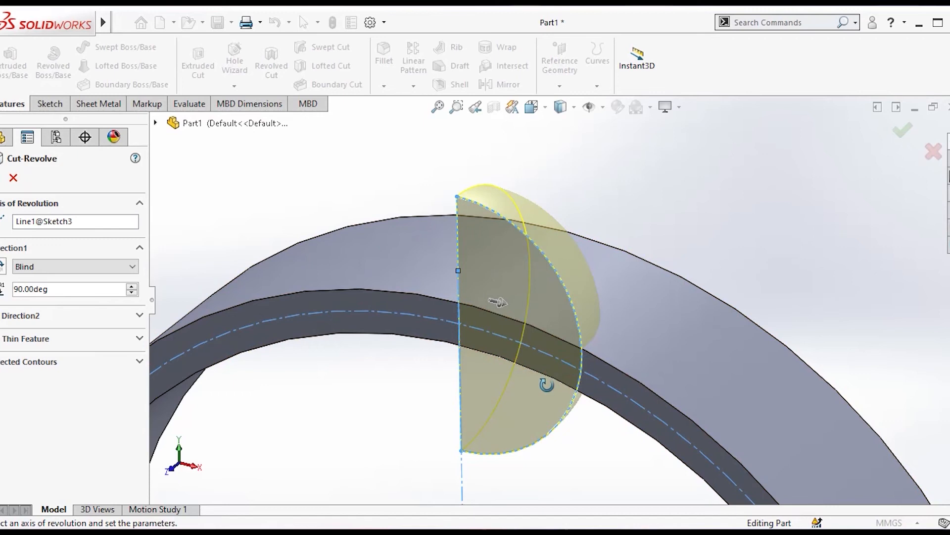
# Set the revolved cut's angle to 360° and create the cut through the ring.
pyautogui.press('BackSpace')
pyautogui.press('BackSpace')
pyautogui.press('BackSpace')
pyautogui.press('BackSpace')
pyautogui.press('BackSpace')
pyautogui.press('BackSpace')
pyautogui.press('BackSpace')
pyautogui.press('BackSpace')
pyautogui.write('360')
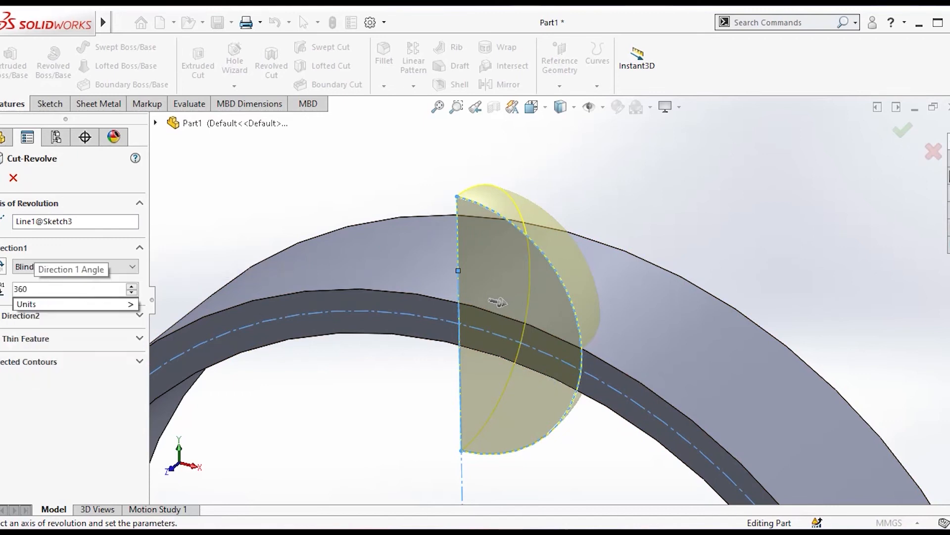
pyautogui.press('Return')
pyautogui.click(1, 178)
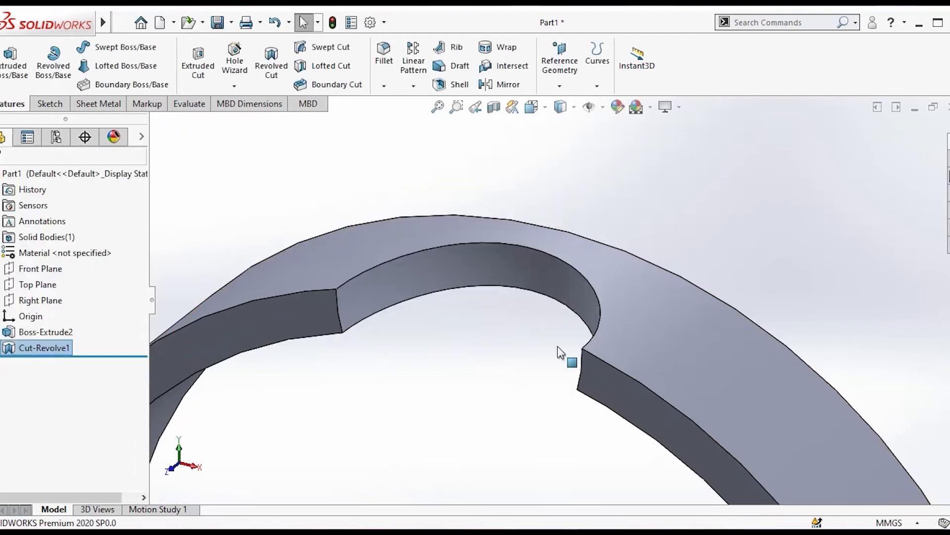
# Start a fillet with a 1.5 mm radius on the two short corner edges where the round cut-out meets the ring's front face.
pyautogui.scroll(4, 558, 355)
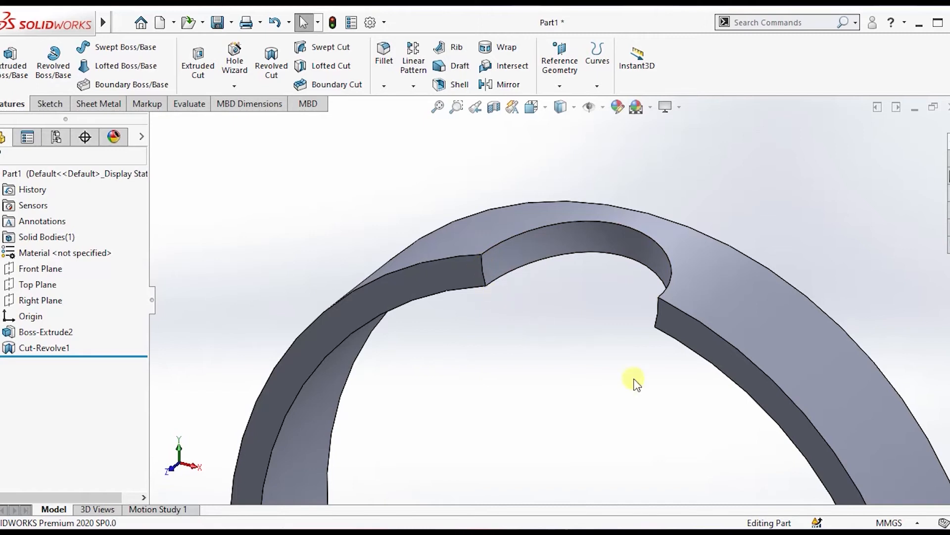
pyautogui.scroll(2, 634, 385)
pyautogui.moveTo(623, 410)
pyautogui.mouseDown(button='middle')
pyautogui.moveTo(679, 426)
pyautogui.moveTo(774, 340)
pyautogui.mouseUp(button='middle')
pyautogui.scroll(-3, 762, 326)
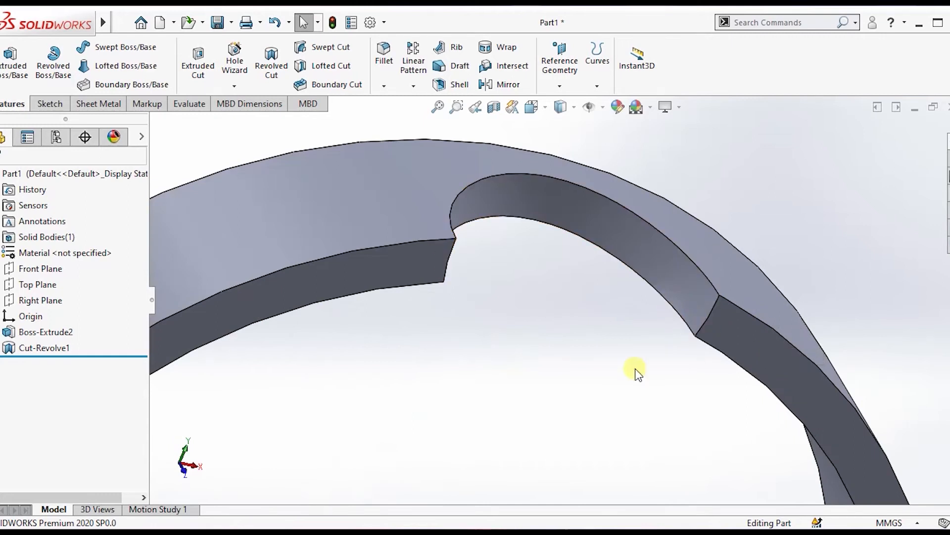
pyautogui.scroll(4, 609, 388)
pyautogui.moveTo(556, 391)
pyautogui.mouseDown(button='middle')
pyautogui.moveTo(555, 375)
pyautogui.moveTo(492, 375)
pyautogui.moveTo(373, 321)
pyautogui.moveTo(333, 288)
pyautogui.mouseUp(button='middle')
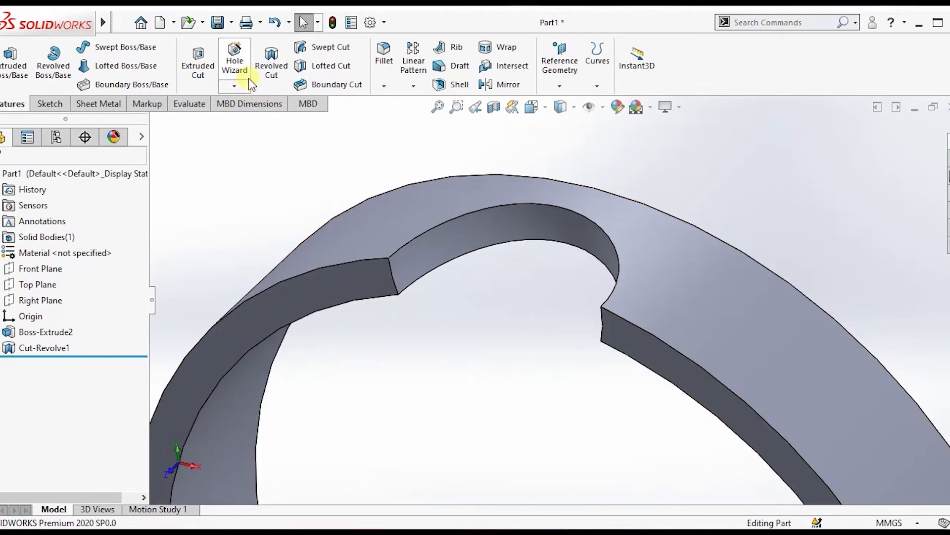
pyautogui.click(385, 67)
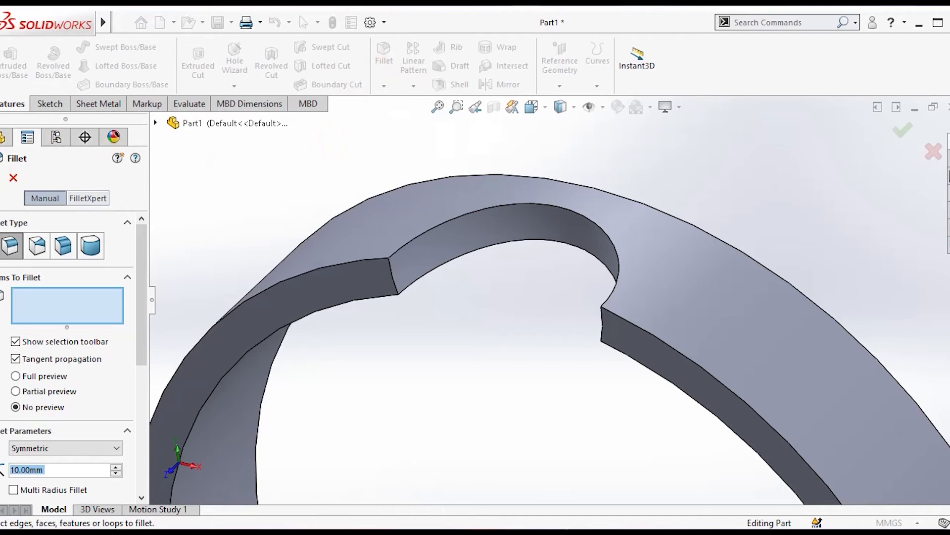
pyautogui.scroll(-1, 144, 277)
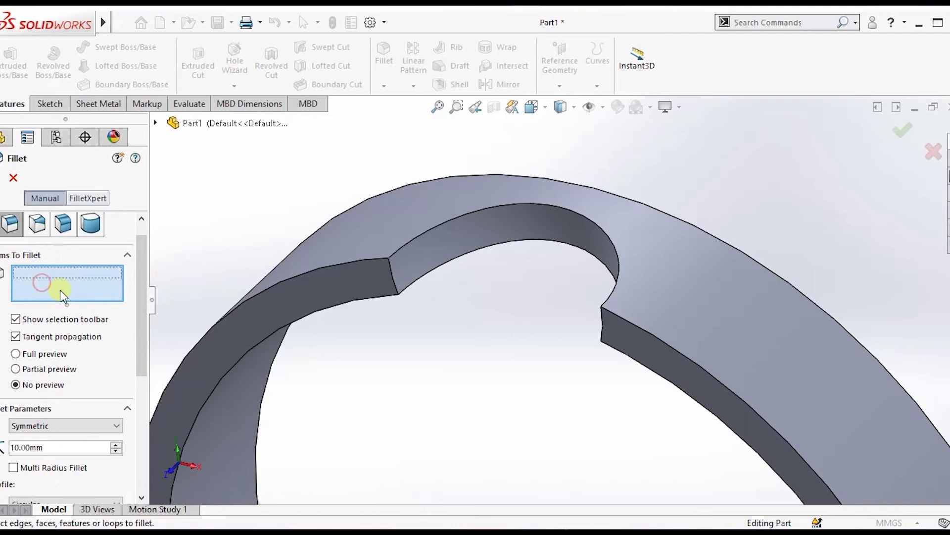
pyautogui.click(396, 286)
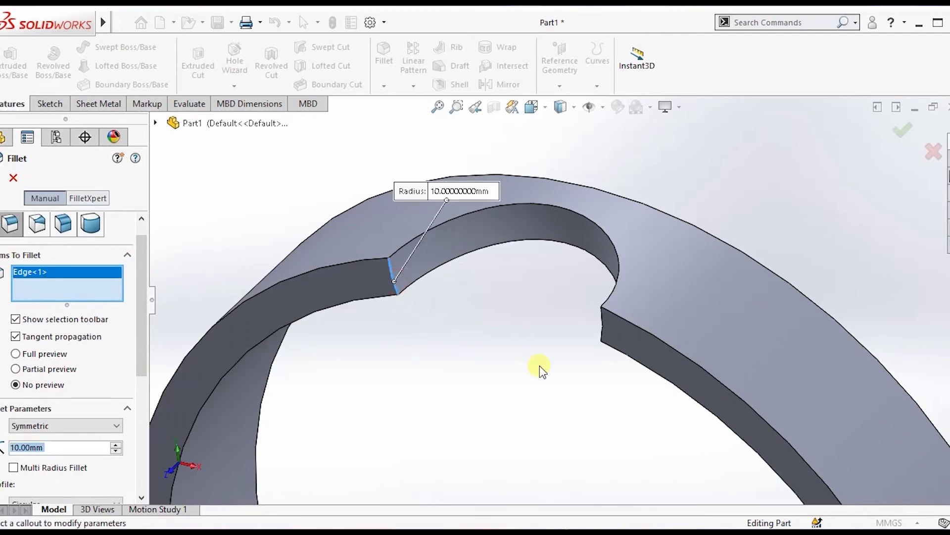
pyautogui.scroll(-2, 539, 369)
pyautogui.write('1.5')
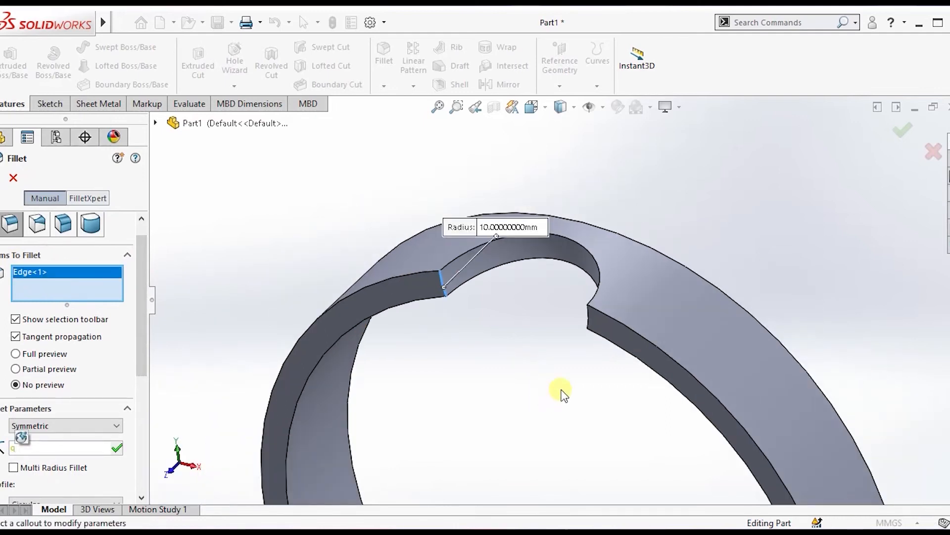
pyautogui.moveTo(560, 391); pyautogui.dragTo(581, 371, button='middle')
pyautogui.moveTo(779, 397); pyautogui.dragTo(848, 318, button='middle')
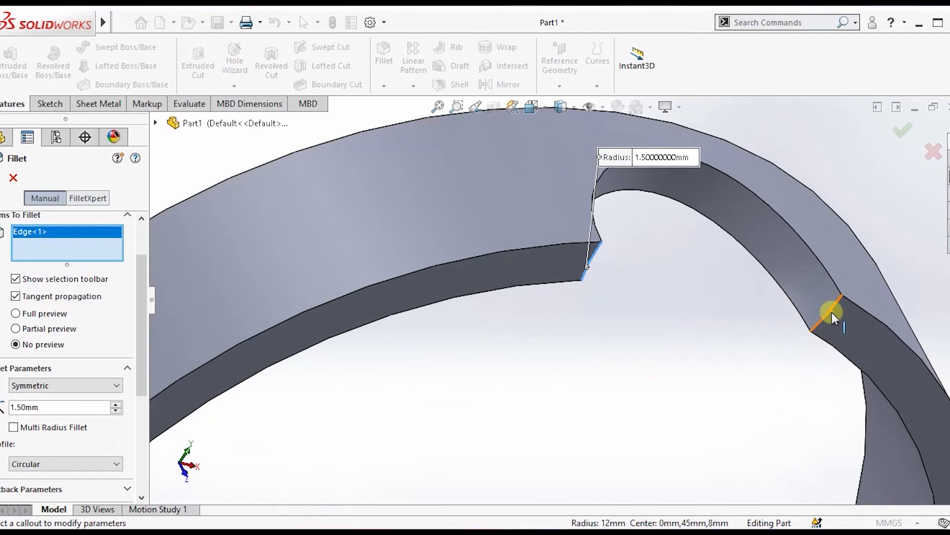
pyautogui.click(832, 313)
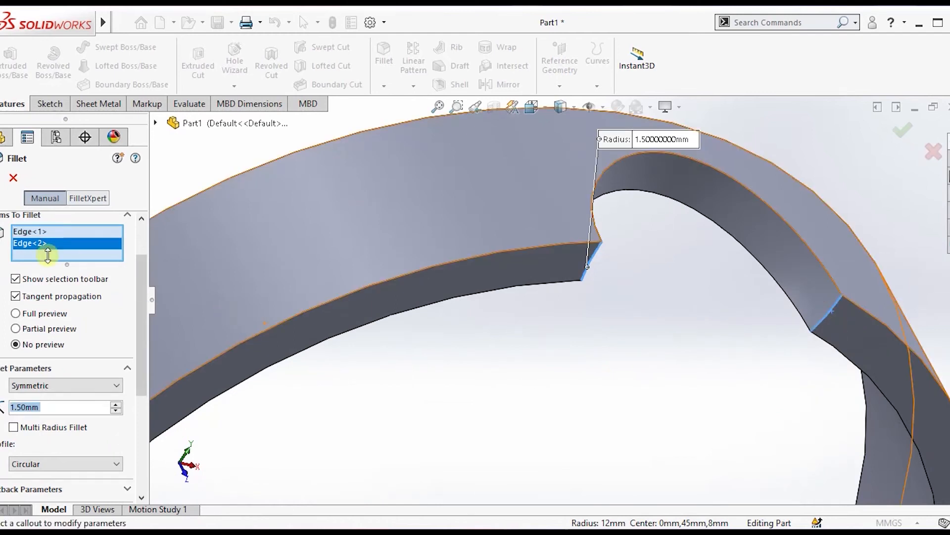
# Keep the fillet Symmetric with a 1.50 mm radius on both selected edges and apply it.
pyautogui.scroll(3, 132, 291)
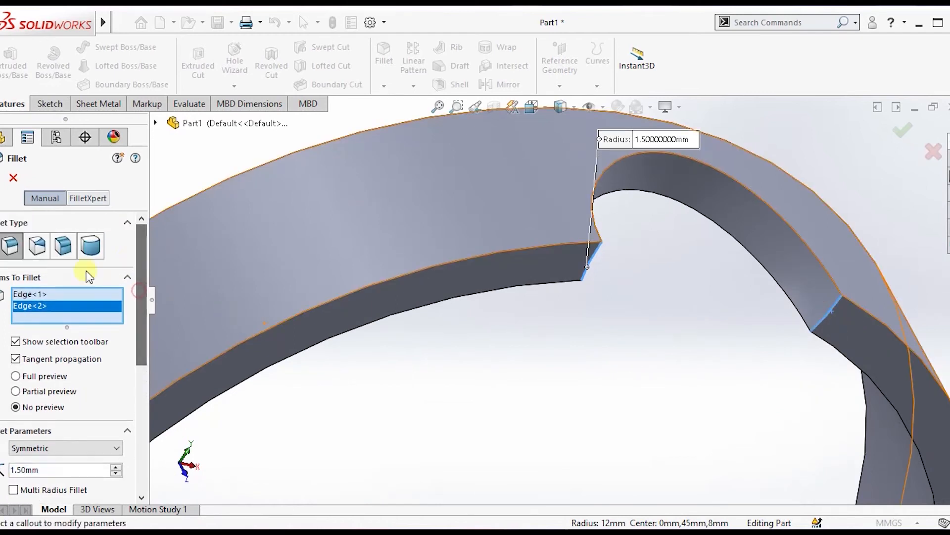
pyautogui.click(39, 295)
pyautogui.click(40, 307)
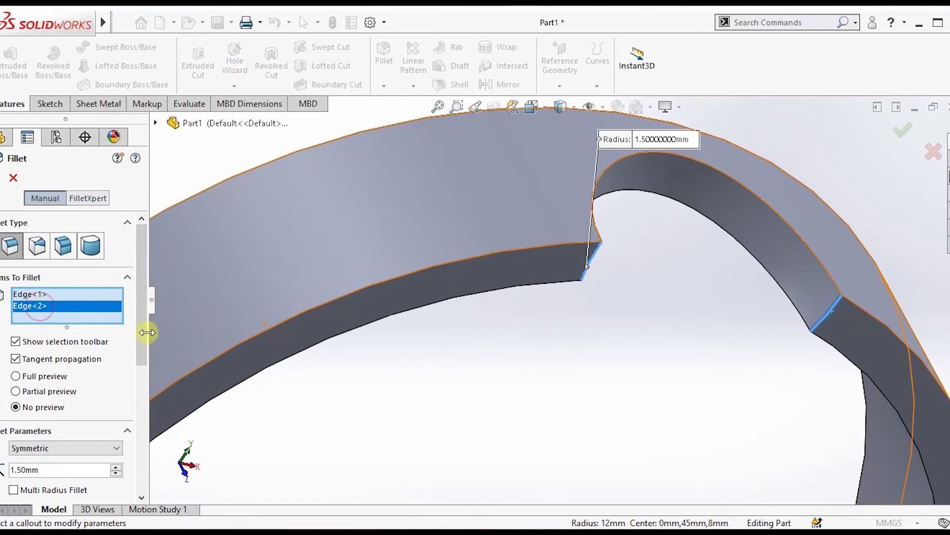
pyautogui.scroll(-4, 147, 342)
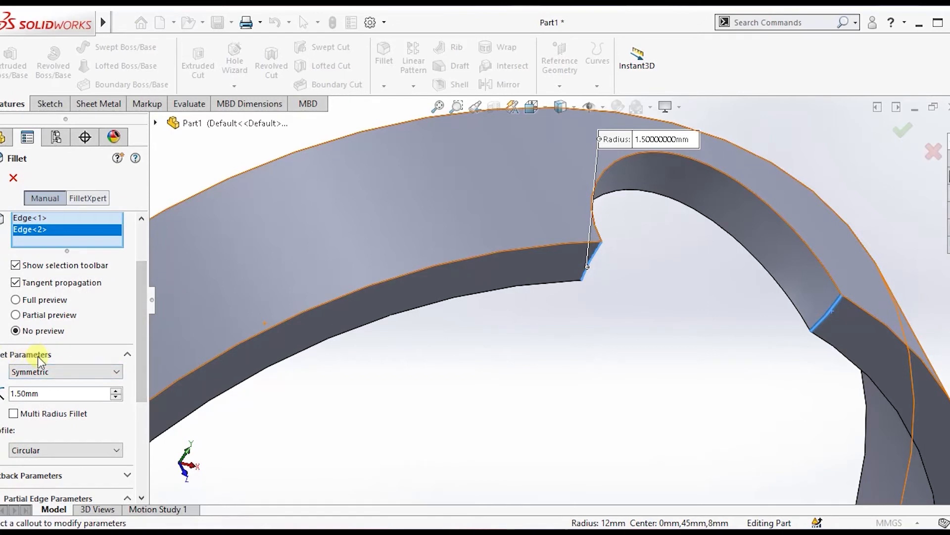
pyautogui.click(47, 372)
pyautogui.click(52, 385)
pyautogui.click(66, 372)
pyautogui.click(62, 383)
pyautogui.click(62, 383)
pyautogui.click(55, 393)
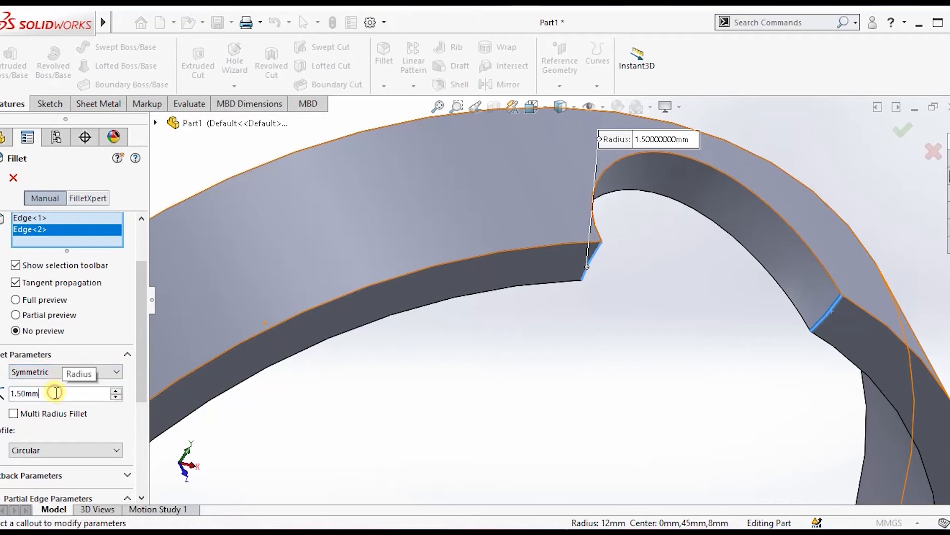
pyautogui.press('BackSpace')
pyautogui.press('BackSpace')
pyautogui.press('BackSpace')
pyautogui.press('BackSpace')
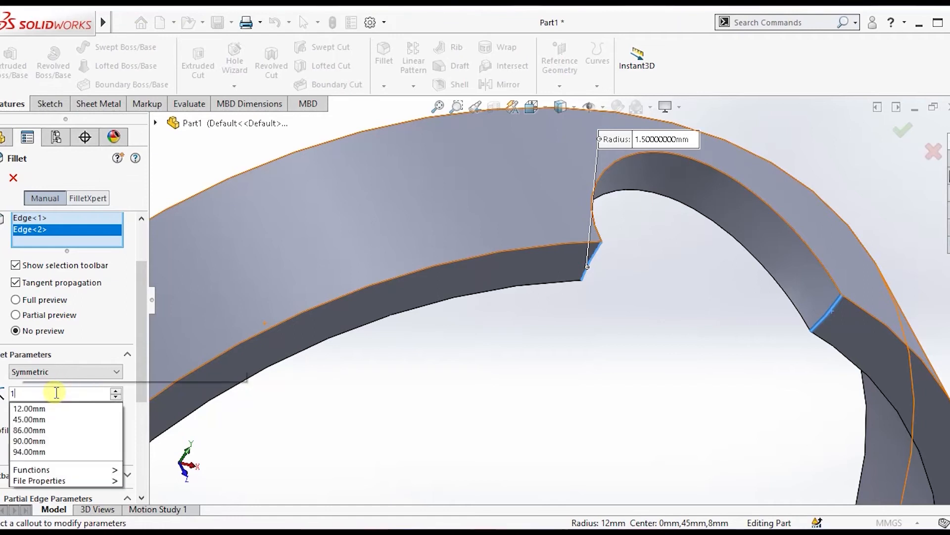
pyautogui.write('0')
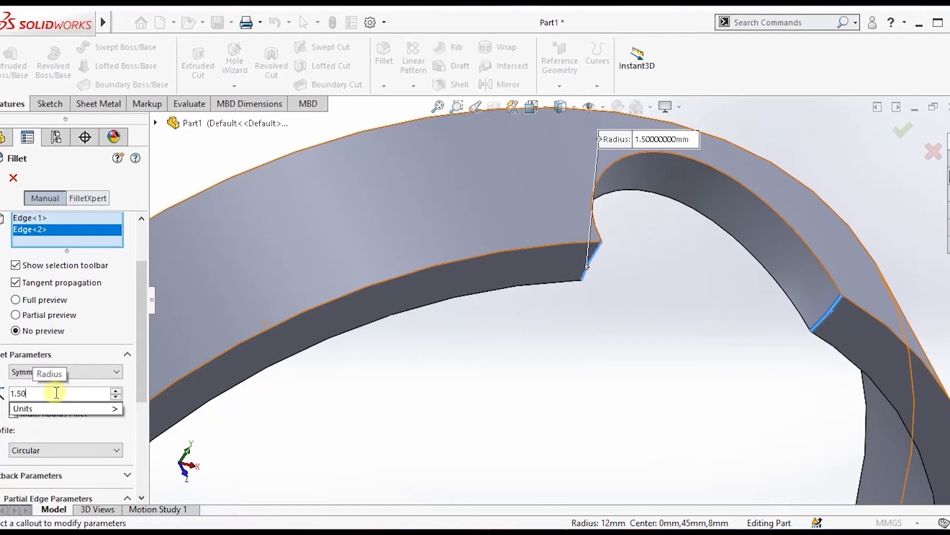
pyautogui.click(1, 370)
pyautogui.moveTo(141, 343); pyautogui.dragTo(147, 286)
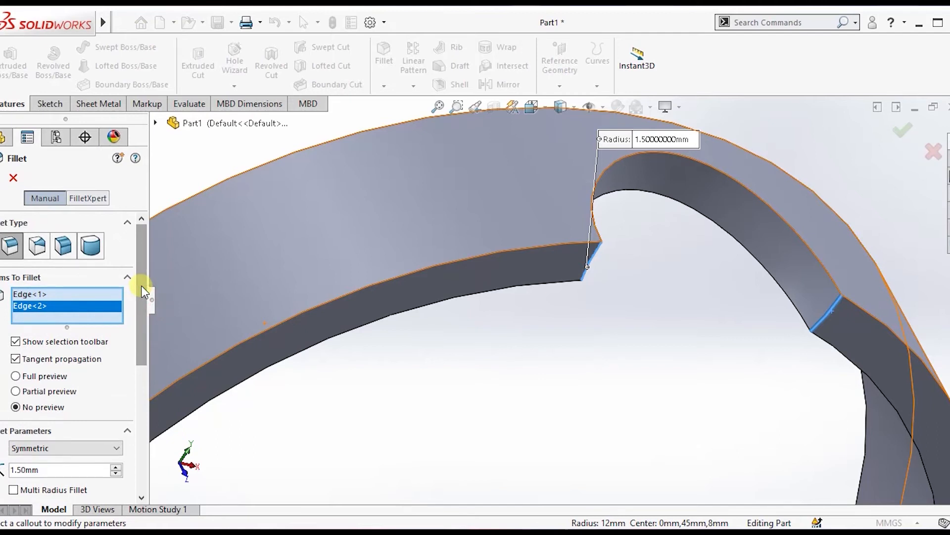
pyautogui.click(1, 179)
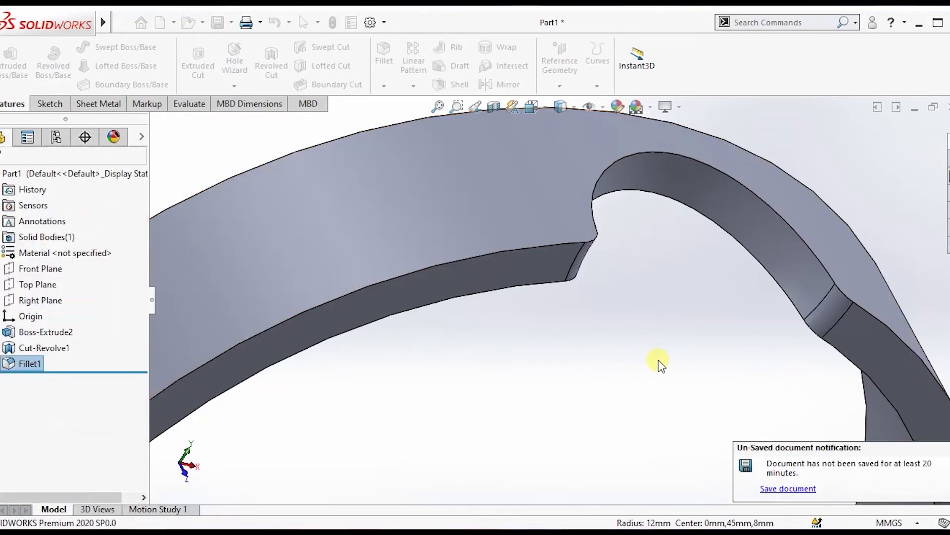
pyautogui.scroll(-3, 822, 337)
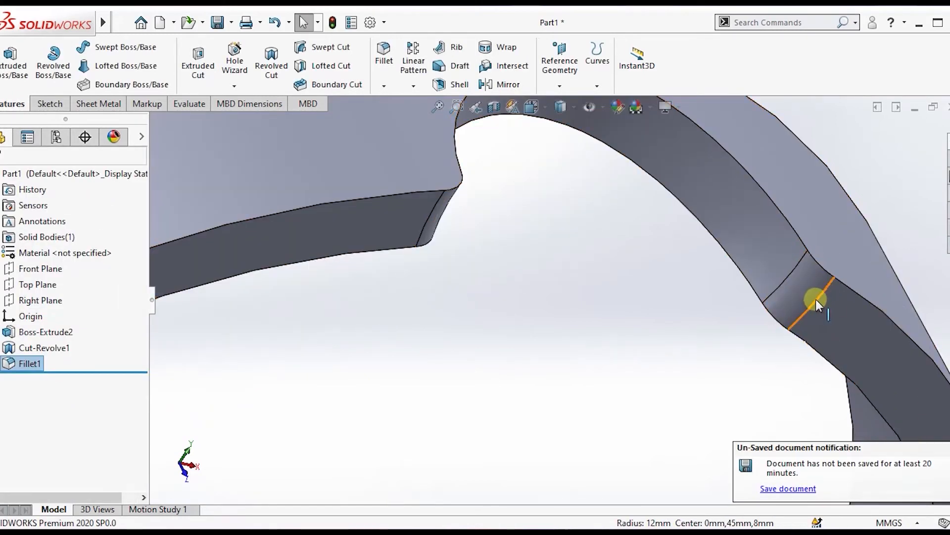
pyautogui.scroll(5, 724, 338)
pyautogui.moveTo(693, 305); pyautogui.dragTo(544, 341, button='middle')
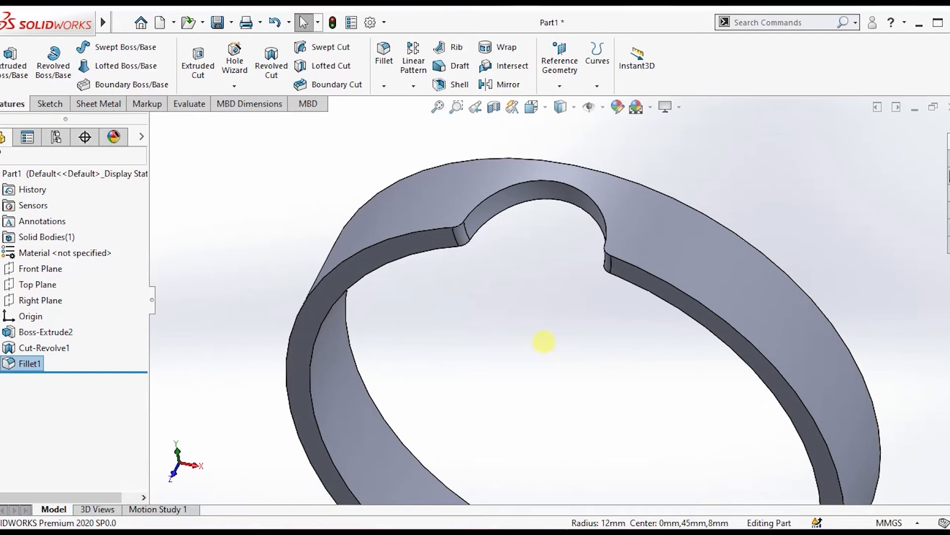
pyautogui.scroll(3, 544, 341)
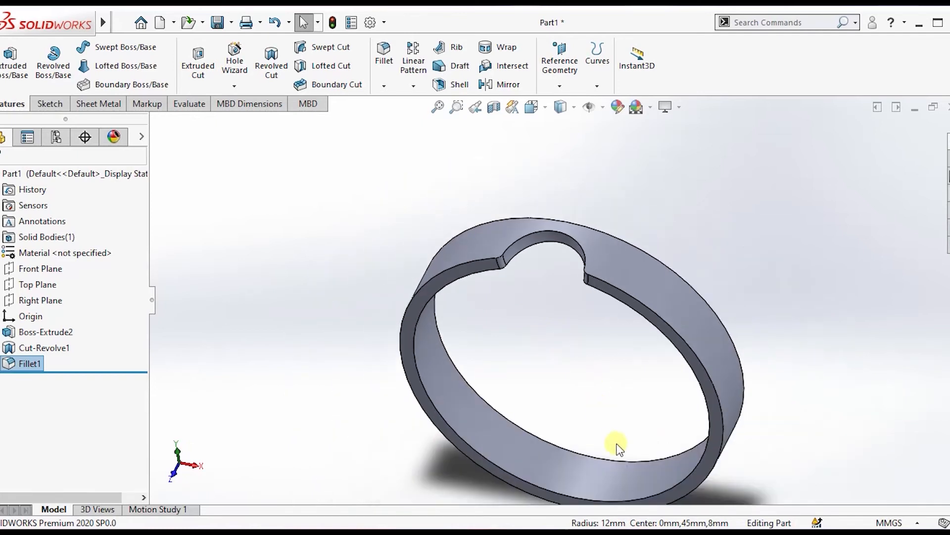
# Start a circular pattern of the fillet around the ring's inner front circular edge as the direction reference.
pyautogui.scroll(-2, 617, 445)
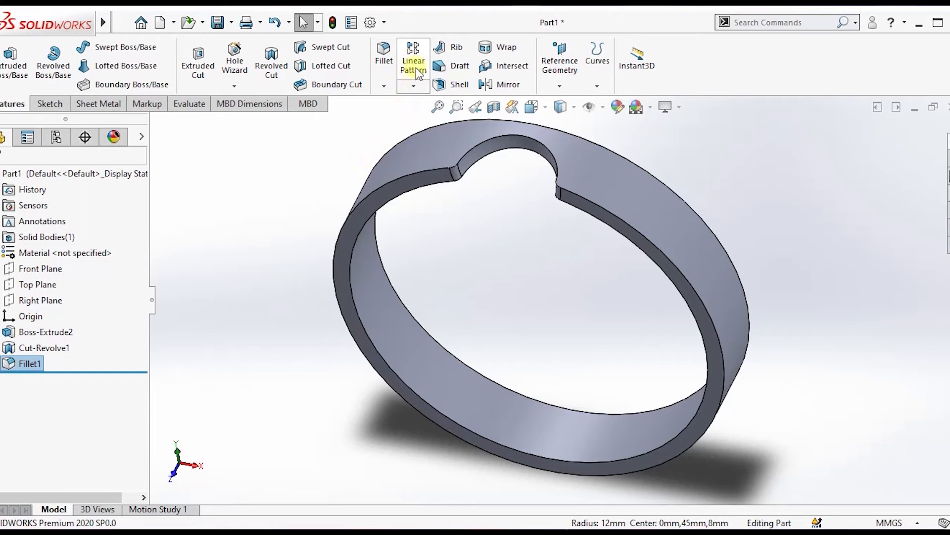
pyautogui.click(413, 86)
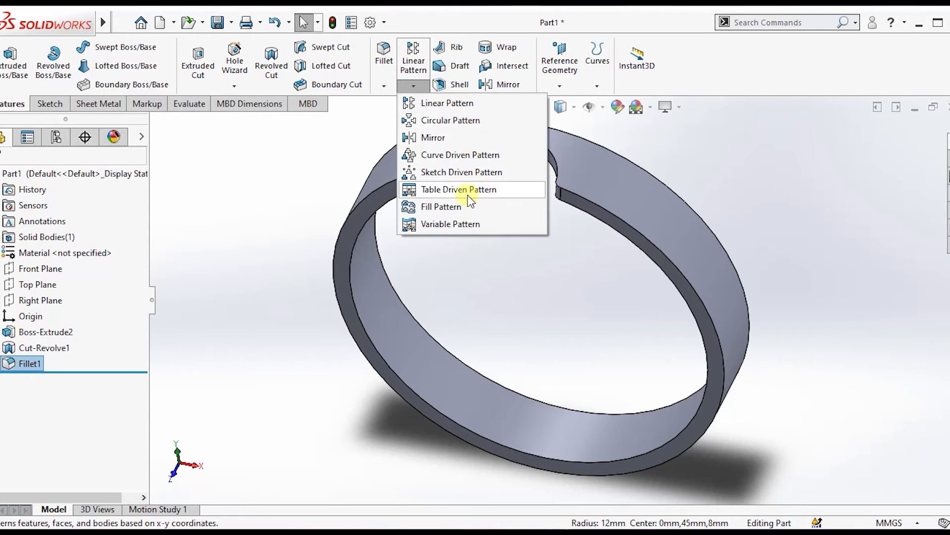
pyautogui.click(460, 123)
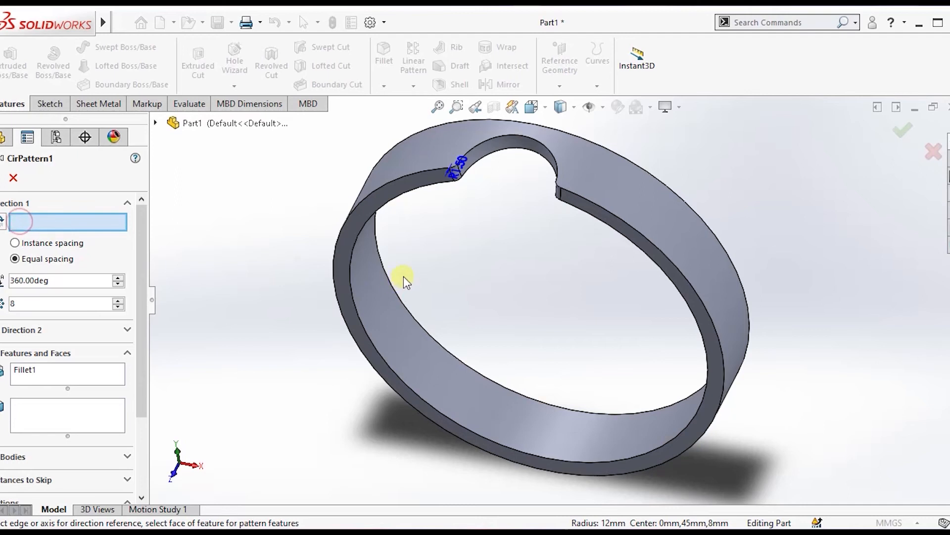
pyautogui.click(391, 204)
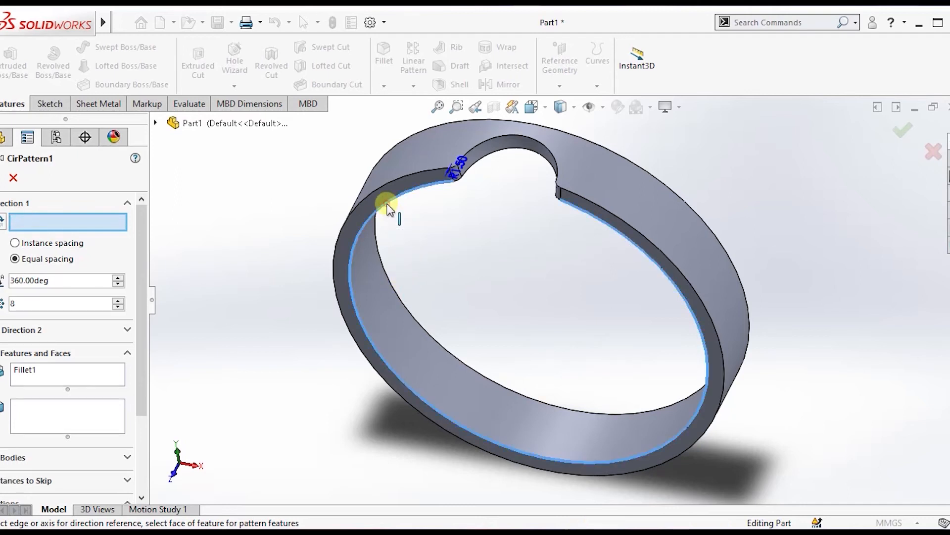
pyautogui.moveTo(506, 255); pyautogui.dragTo(560, 352, button='middle')
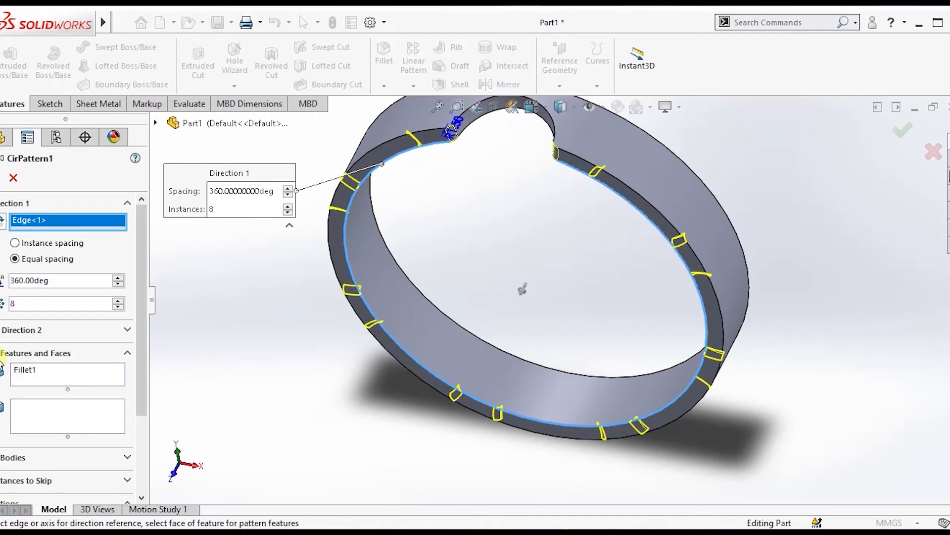
# Add the revolved cut to the features repeated by the circular pattern.
pyautogui.scroll(-3, 134, 341)
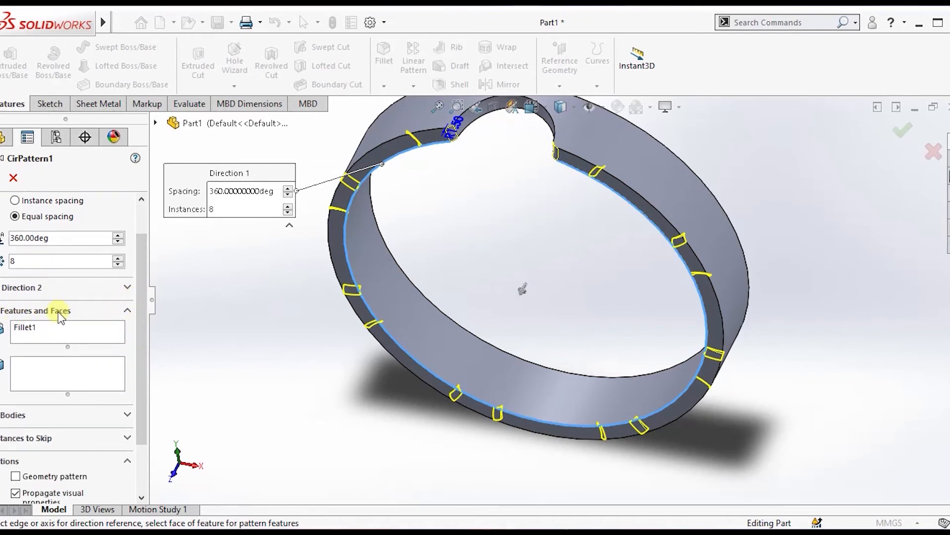
pyautogui.click(26, 327)
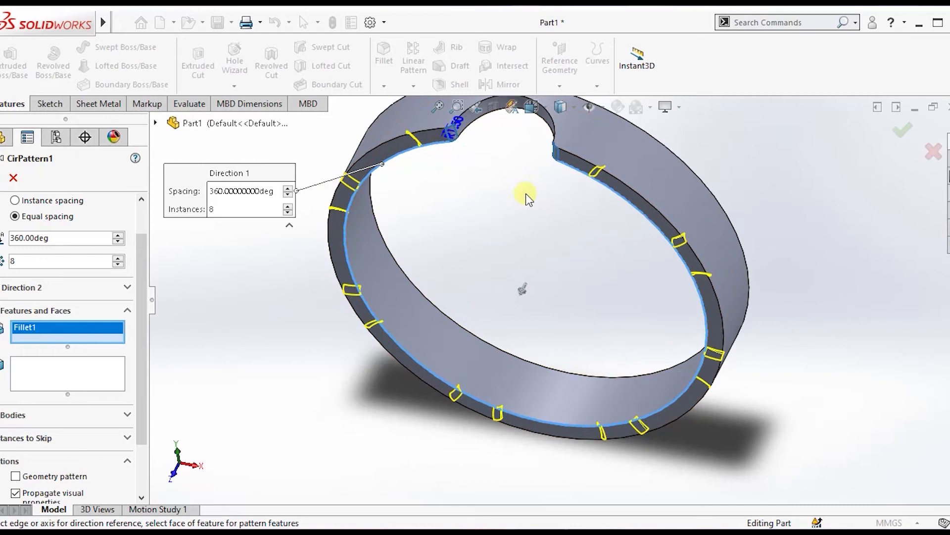
pyautogui.press('f')
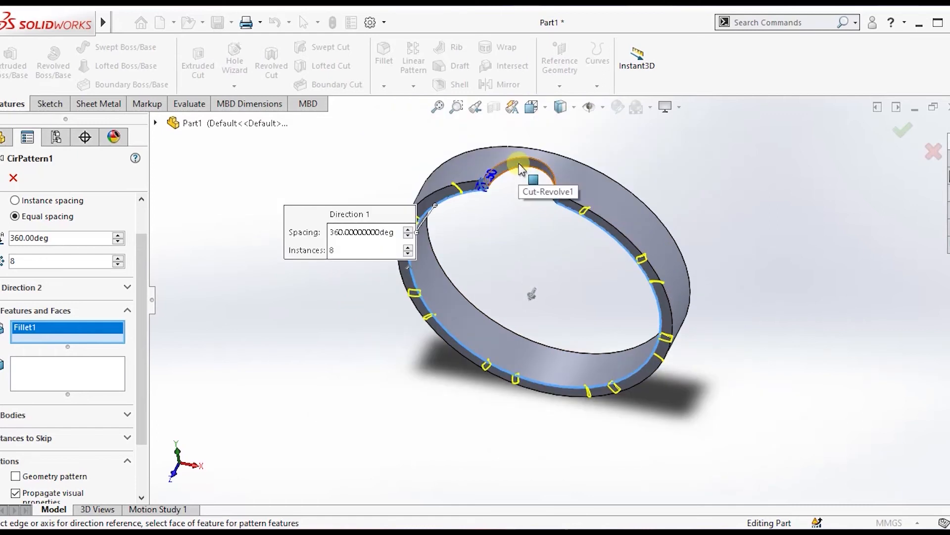
pyautogui.click(521, 169)
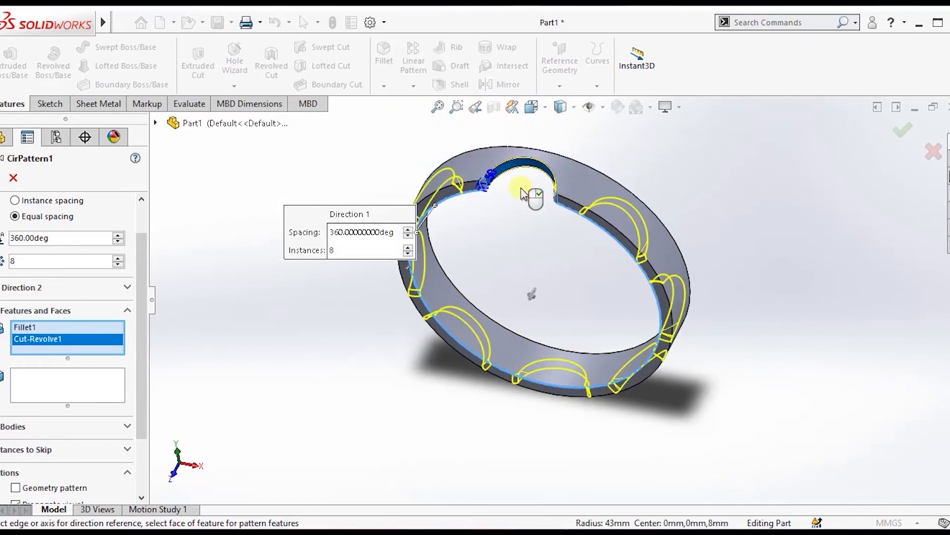
pyautogui.scroll(-2, 562, 289)
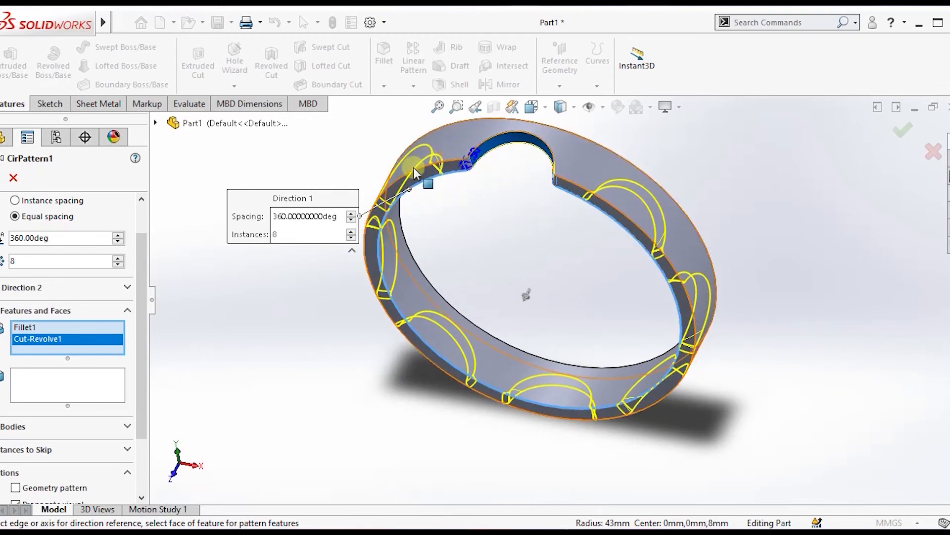
# Try a 270° total angle for the equally spaced pattern and inspect its preview on the ring.
pyautogui.click(672, 280)
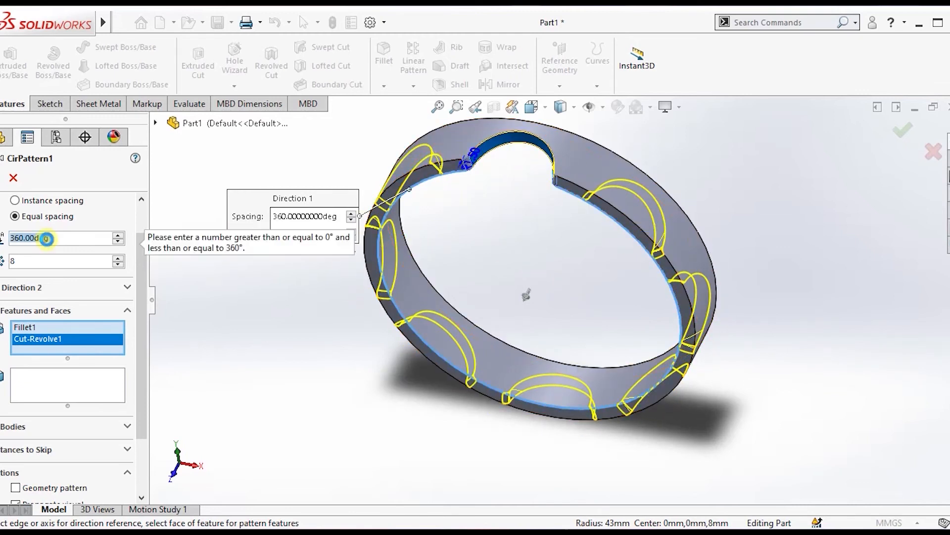
pyautogui.scroll(1, 140, 245)
pyautogui.scroll(1, 141, 245)
pyautogui.click(57, 220)
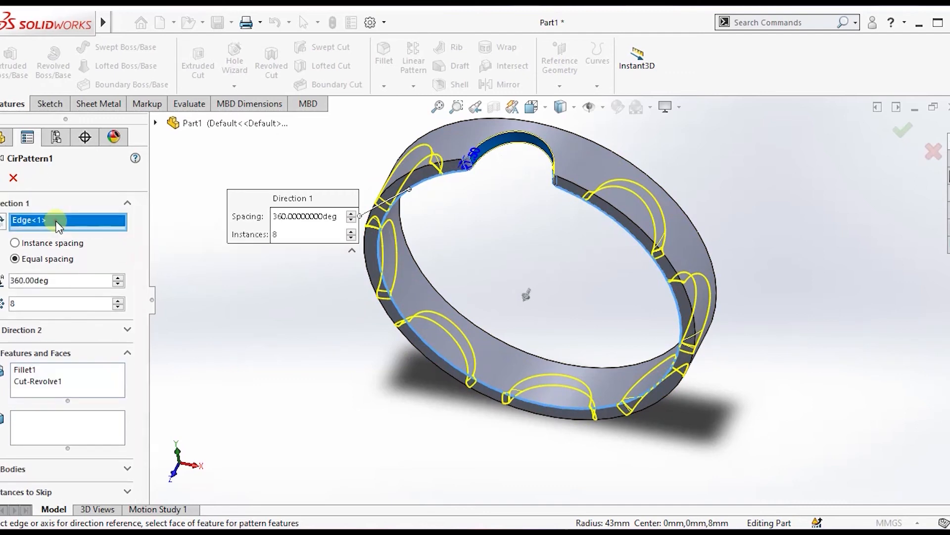
pyautogui.click(63, 281)
pyautogui.press('BackSpace')
pyautogui.press('BackSpace')
pyautogui.press('BackSpace')
pyautogui.press('BackSpace')
pyautogui.press('BackSpace')
pyautogui.press('BackSpace')
pyautogui.press('BackSpace')
pyautogui.press('BackSpace')
pyautogui.press('BackSpace')
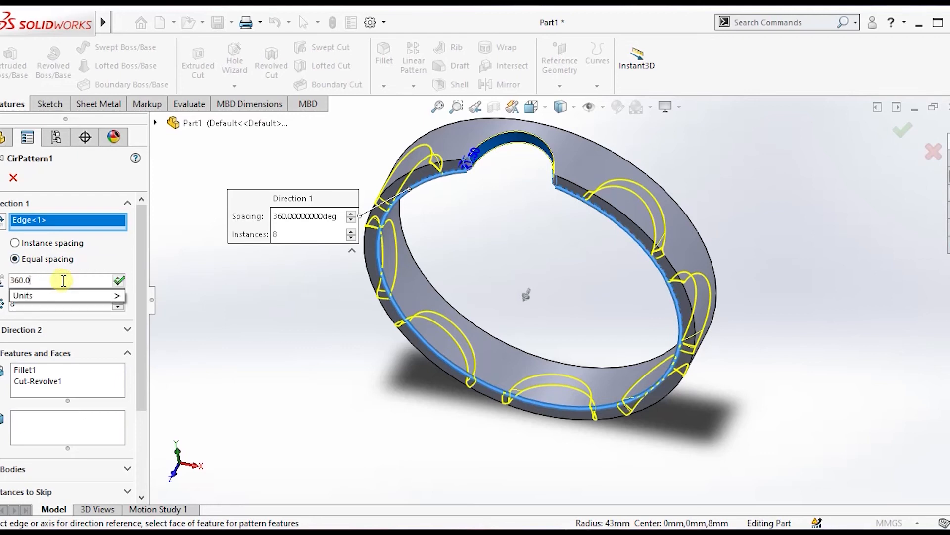
pyautogui.write('270')
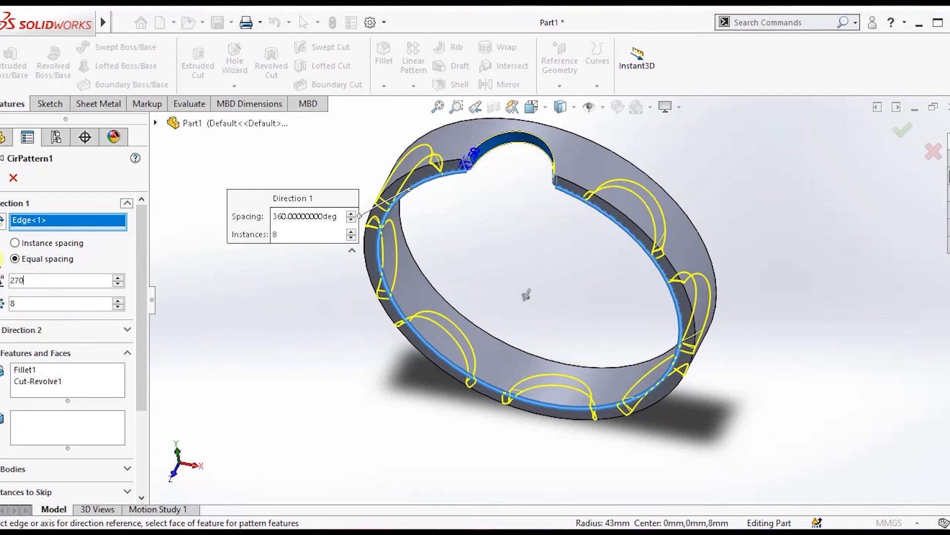
pyautogui.press('Return')
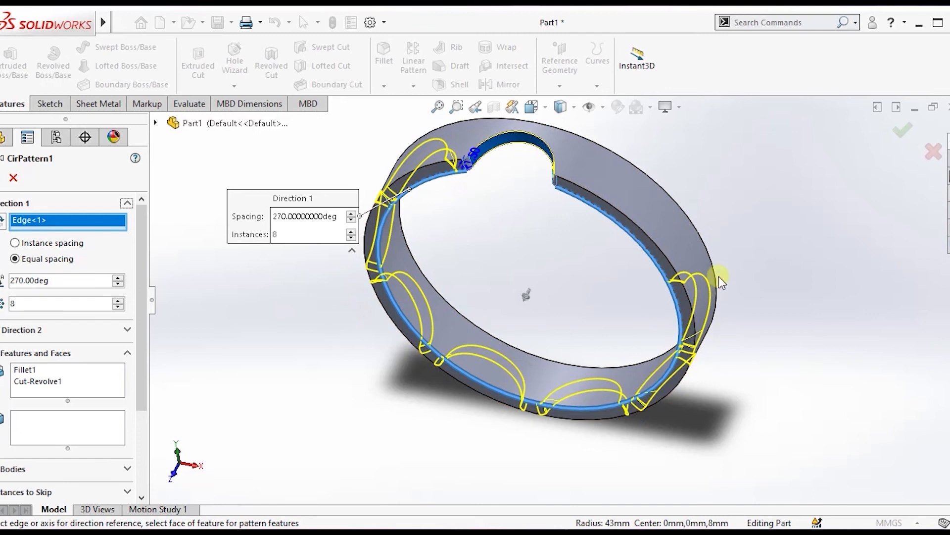
pyautogui.click(735, 374)
pyautogui.moveTo(750, 371); pyautogui.dragTo(372, 313, button='middle')
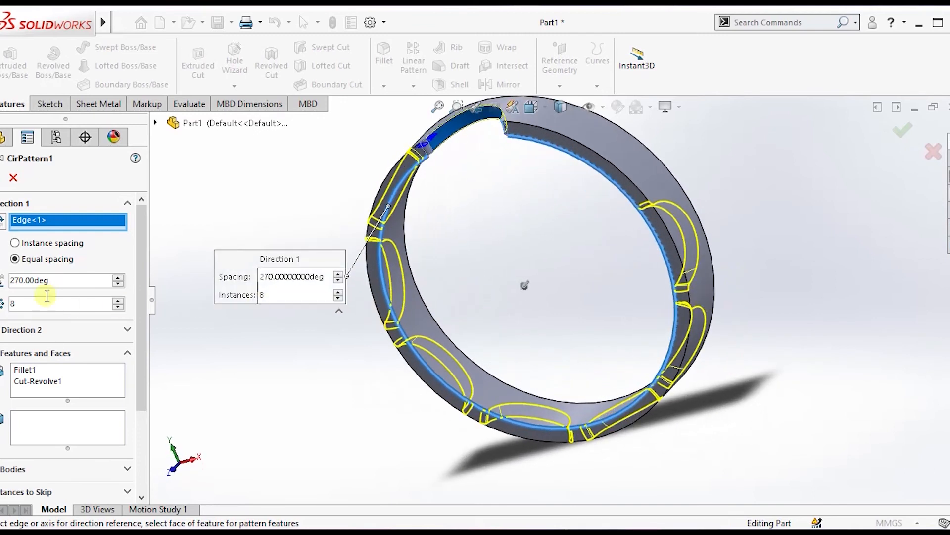
# Set the circular pattern's total angle to 360°.
pyautogui.click(69, 280)
pyautogui.press('BackSpace')
pyautogui.press('BackSpace')
pyautogui.press('BackSpace')
pyautogui.press('BackSpace')
pyautogui.press('BackSpace')
pyautogui.press('BackSpace')
pyautogui.press('BackSpace')
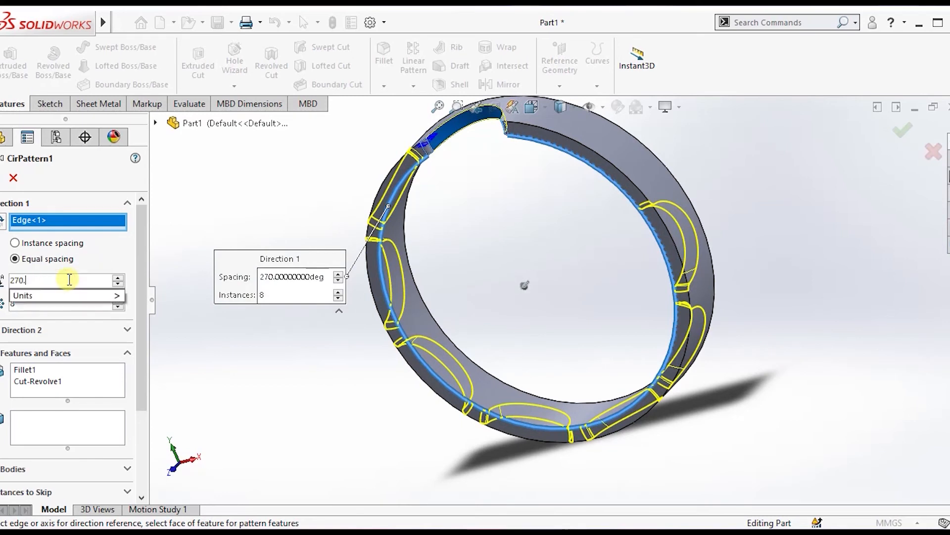
pyautogui.write('360')
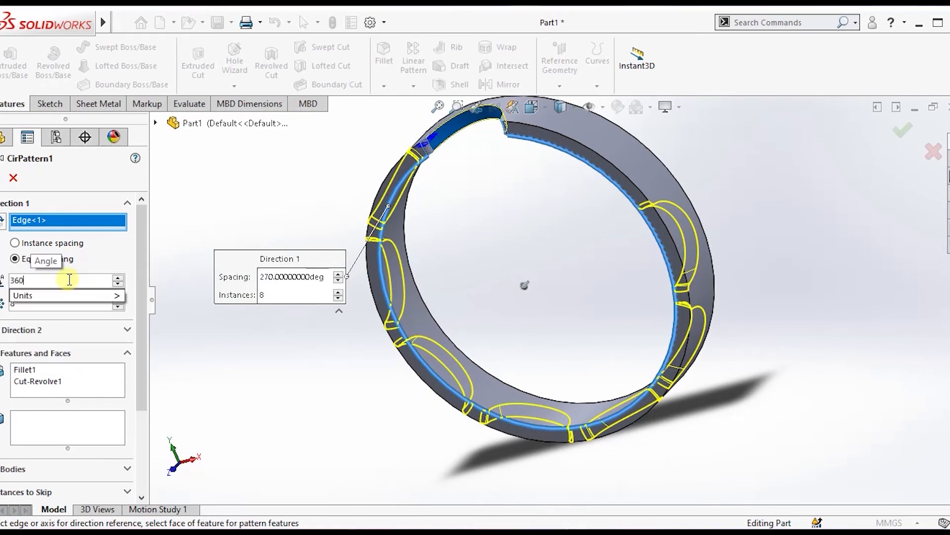
pyautogui.press('Return')
# Try an instance count of 10 for the circular pattern.
pyautogui.click(44, 306)
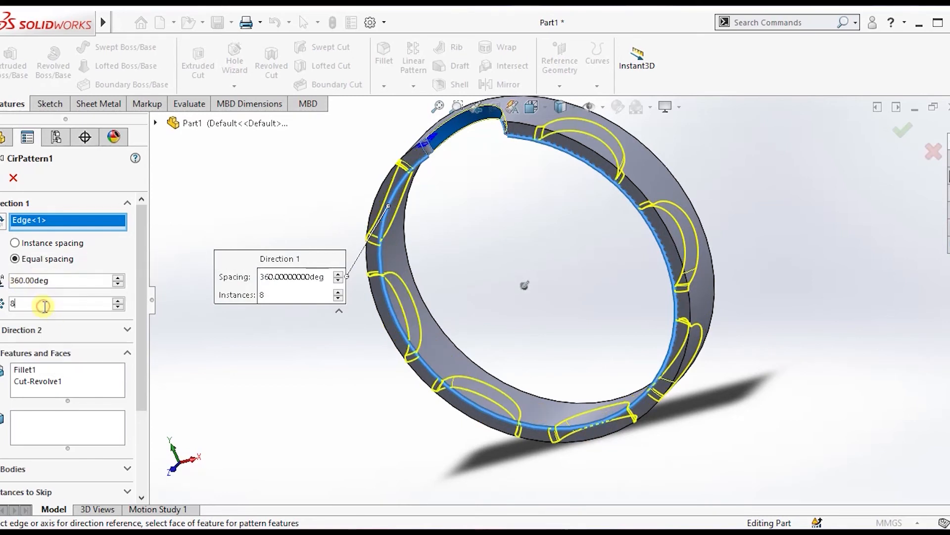
pyautogui.press('BackSpace')
pyautogui.write('10')
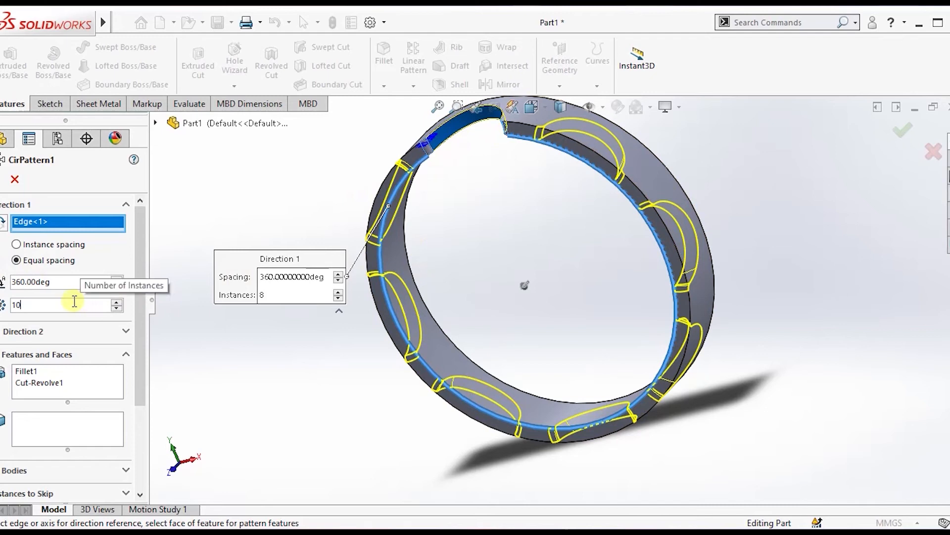
# Set the circular pattern's instance count to 8.
pyautogui.press('BackSpace')
pyautogui.press('BackSpace')
pyautogui.write('8')
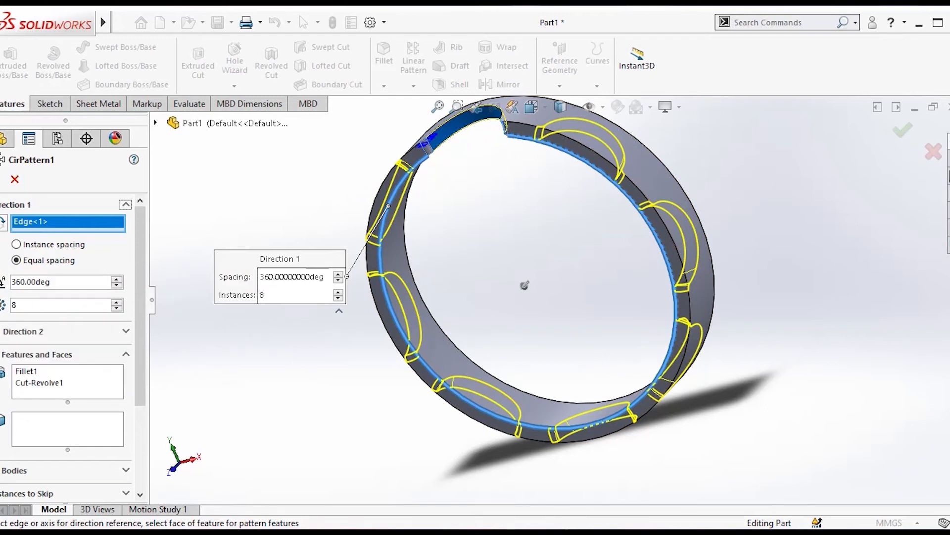
pyautogui.click(3, 331)
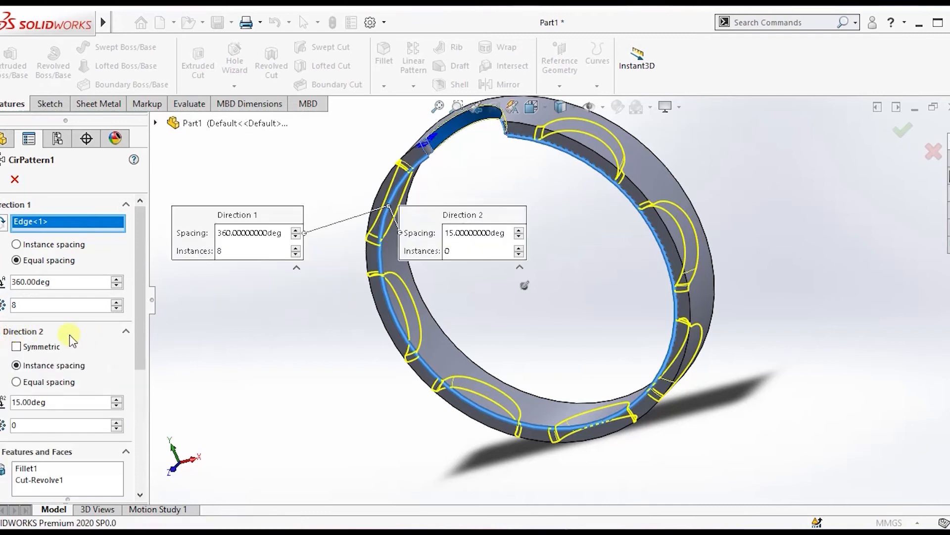
pyautogui.click(3, 332)
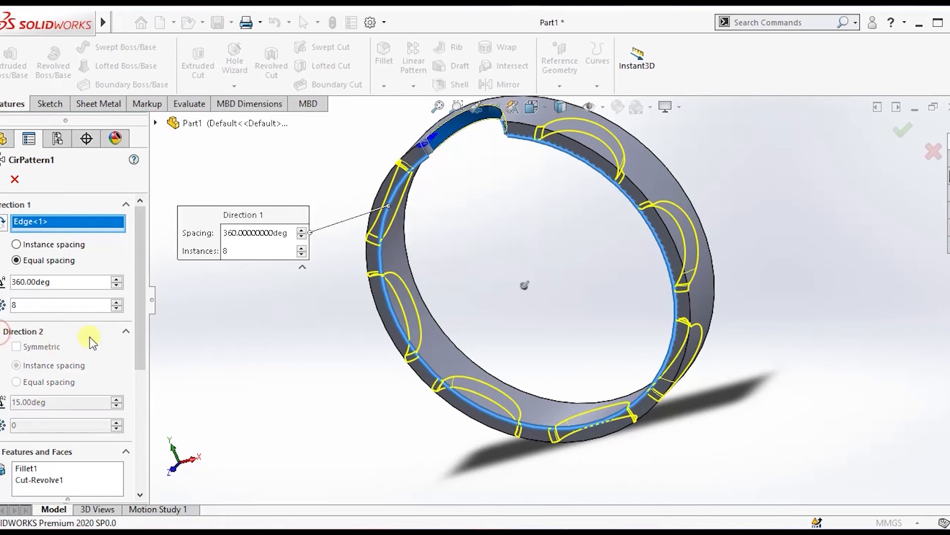
pyautogui.click(126, 330)
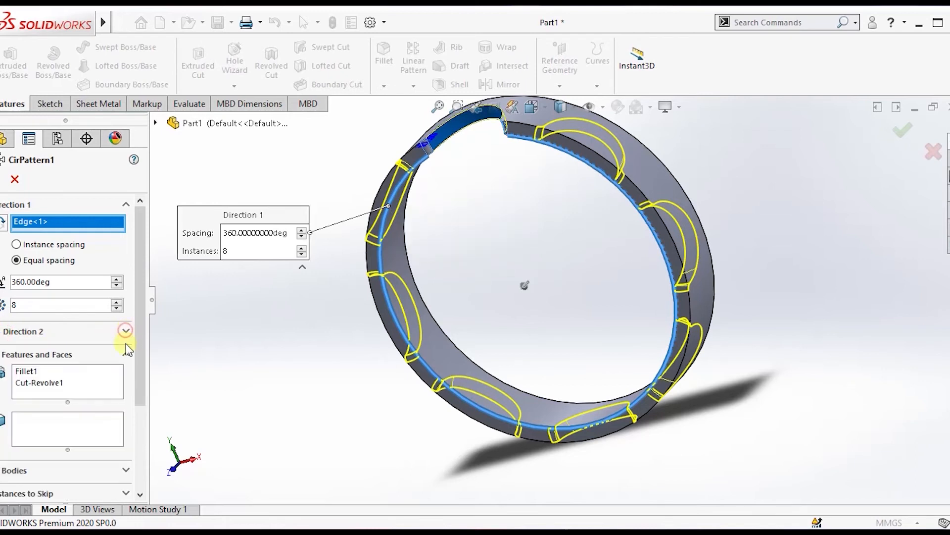
# Check that the fillet and revolved cut are both listed as pattern features, and create the circular pattern.
pyautogui.click(40, 370)
pyautogui.click(49, 383)
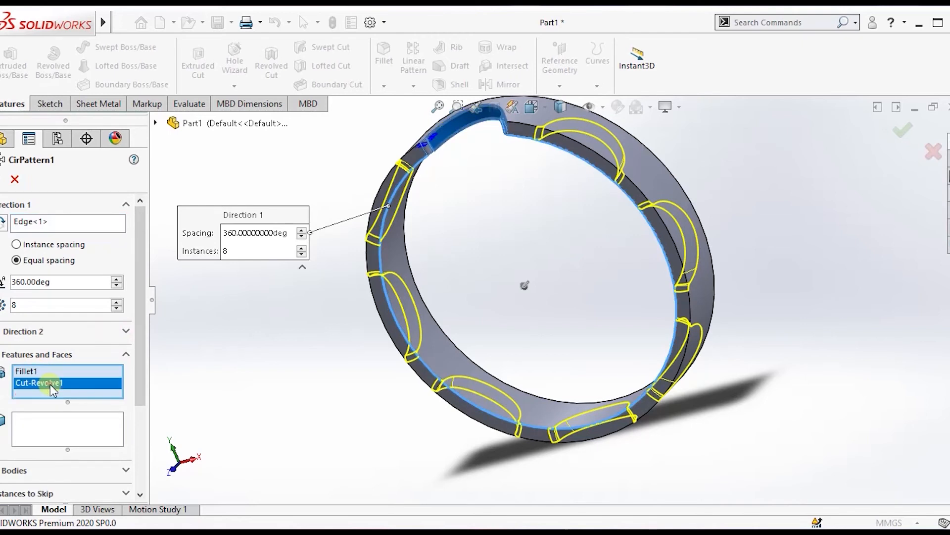
pyautogui.click(2, 180)
pyautogui.moveTo(594, 297); pyautogui.dragTo(713, 331, button='middle')
pyautogui.moveTo(736, 269); pyautogui.dragTo(749, 308, button='middle')
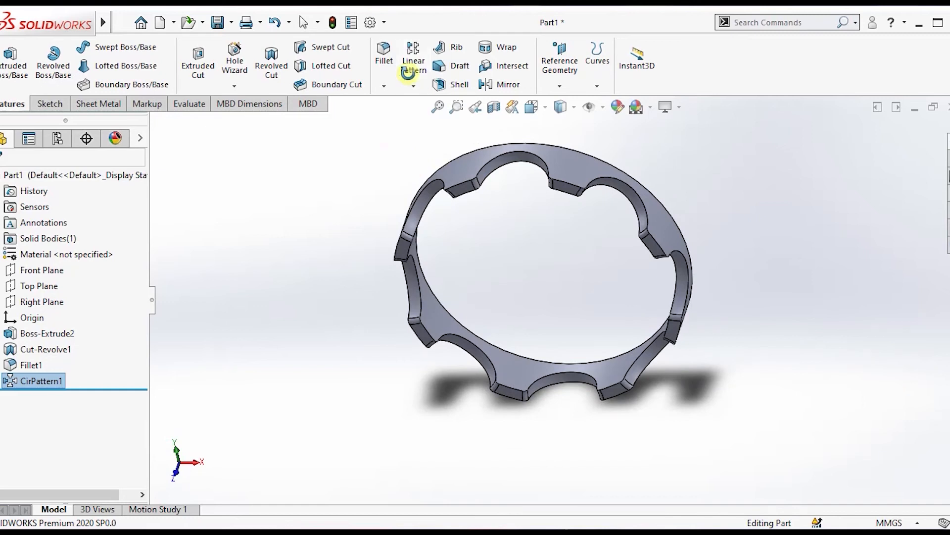
pyautogui.press('Escape')
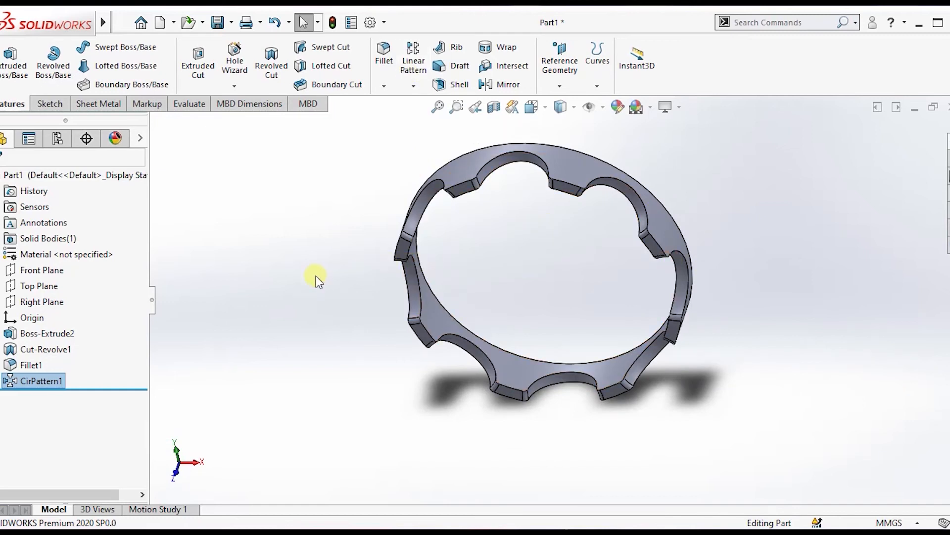
# Reopen the circular pattern's definition to review its settings and seed features, and close it without changes.
pyautogui.moveTo(26, 382)
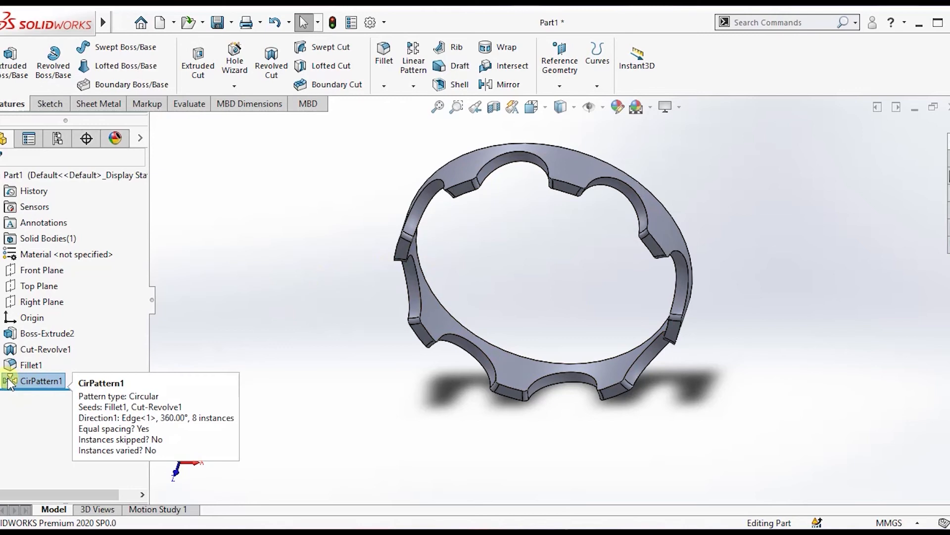
pyautogui.click(22, 367)
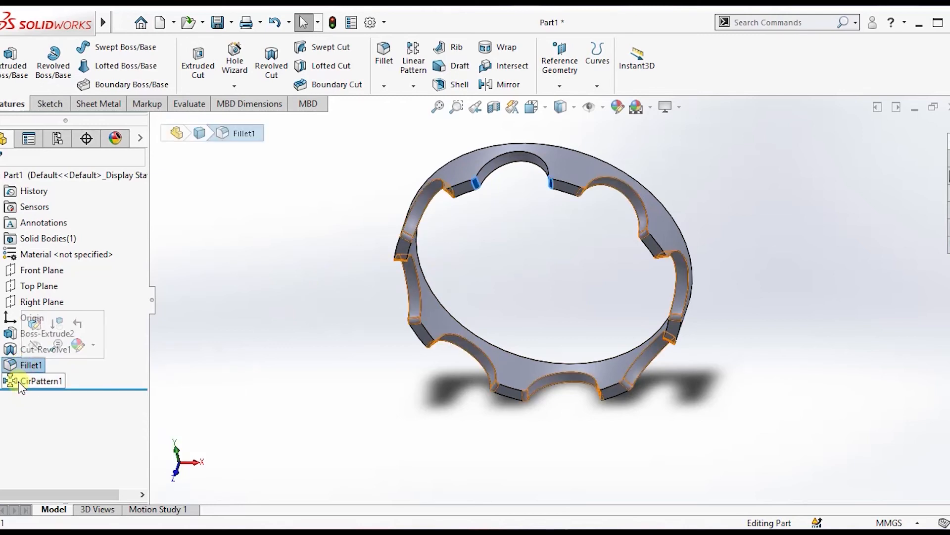
pyautogui.click(19, 381)
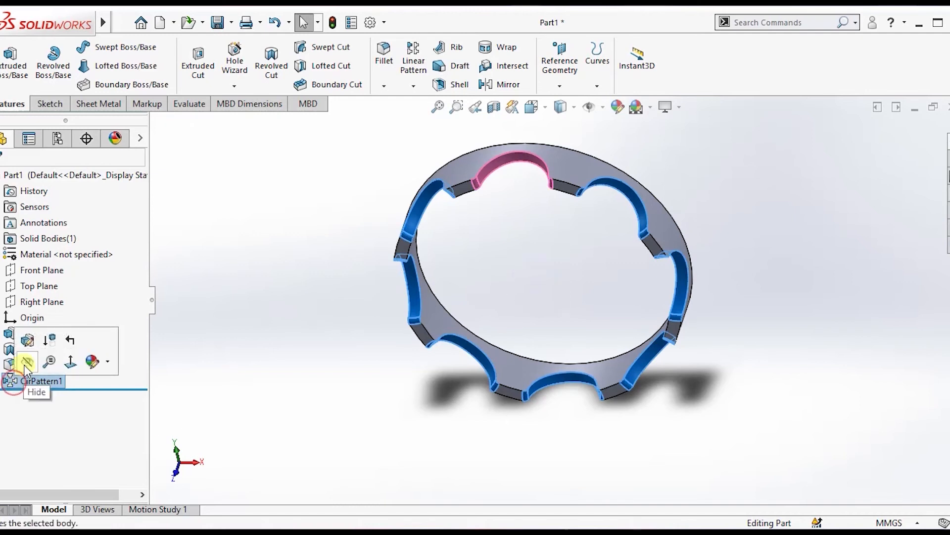
pyautogui.click(28, 340)
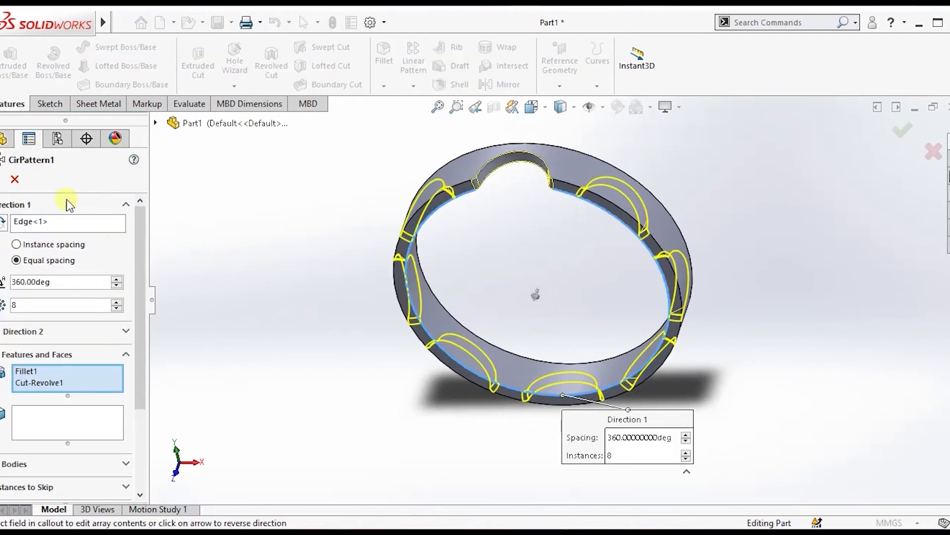
pyautogui.click(15, 181)
pyautogui.moveTo(739, 356); pyautogui.dragTo(456, 140, button='middle')
pyautogui.click(413, 87)
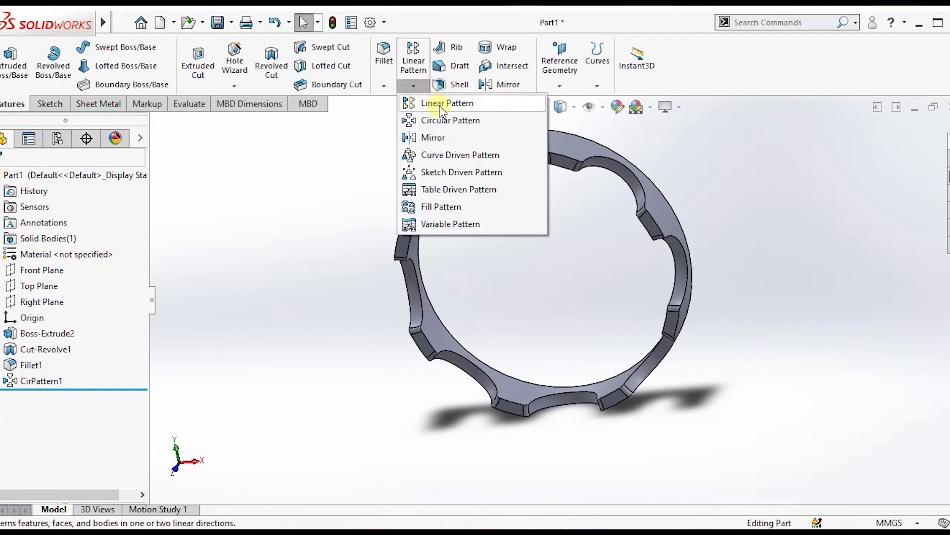
pyautogui.click(855, 339)
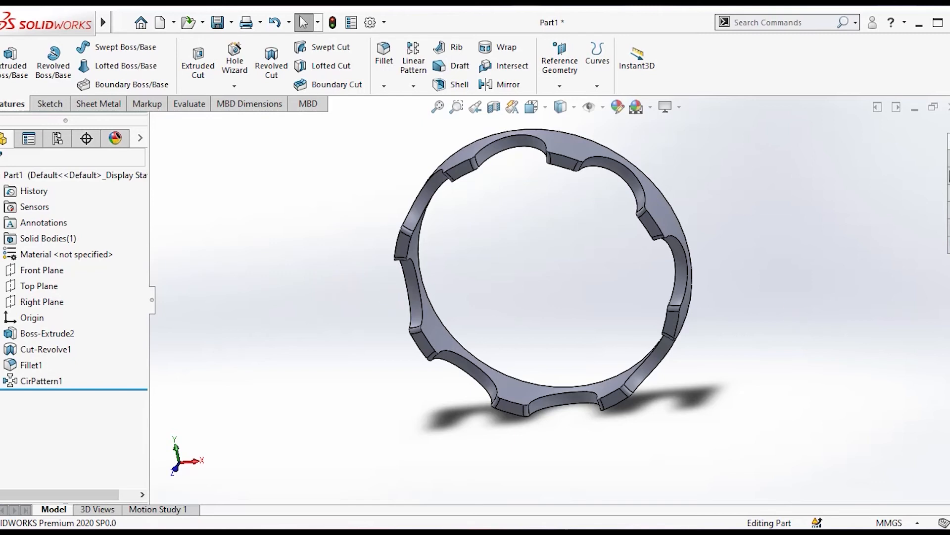
pyautogui.click(414, 86)
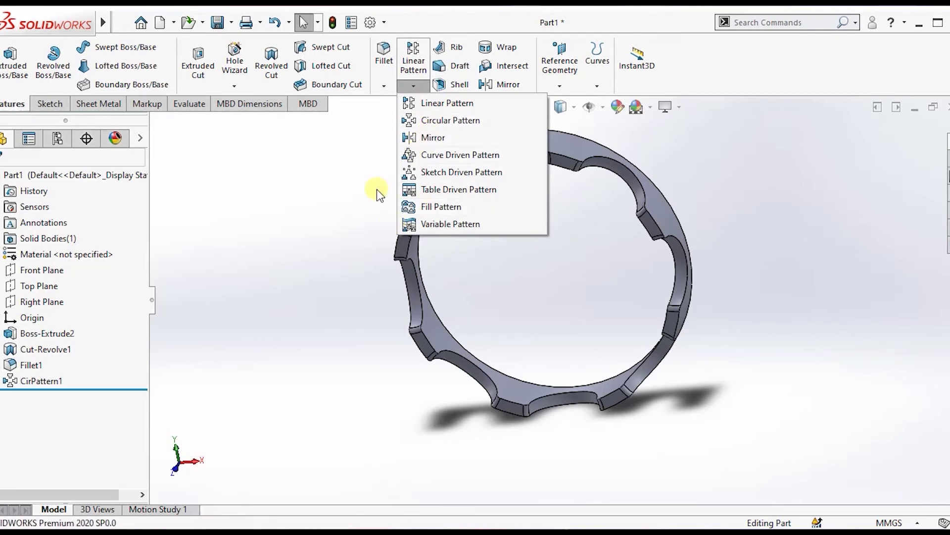
pyautogui.click(314, 197)
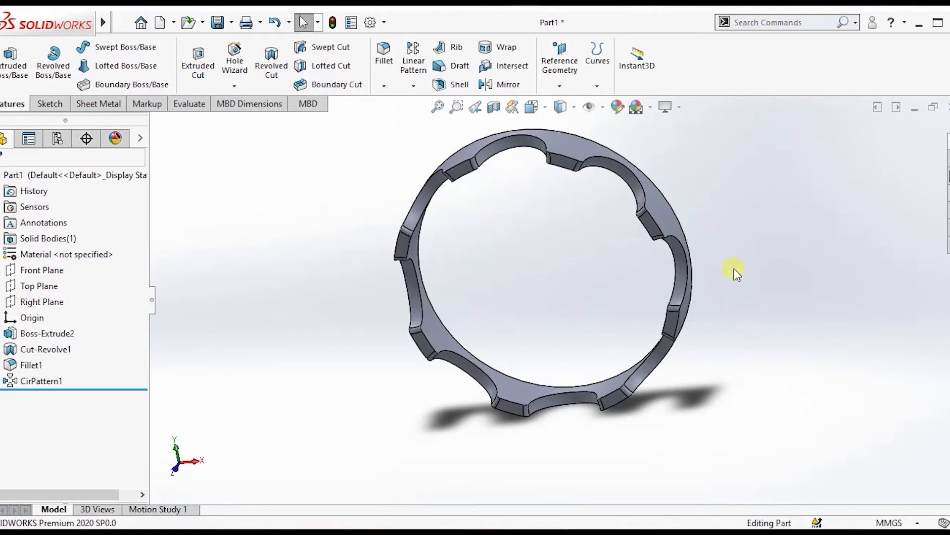
# Try to shell the ring to a 1.50 mm wall thickness, removing its outer, inner and uncut annular end faces.
pyautogui.moveTo(741, 242); pyautogui.dragTo(554, 213, button='middle')
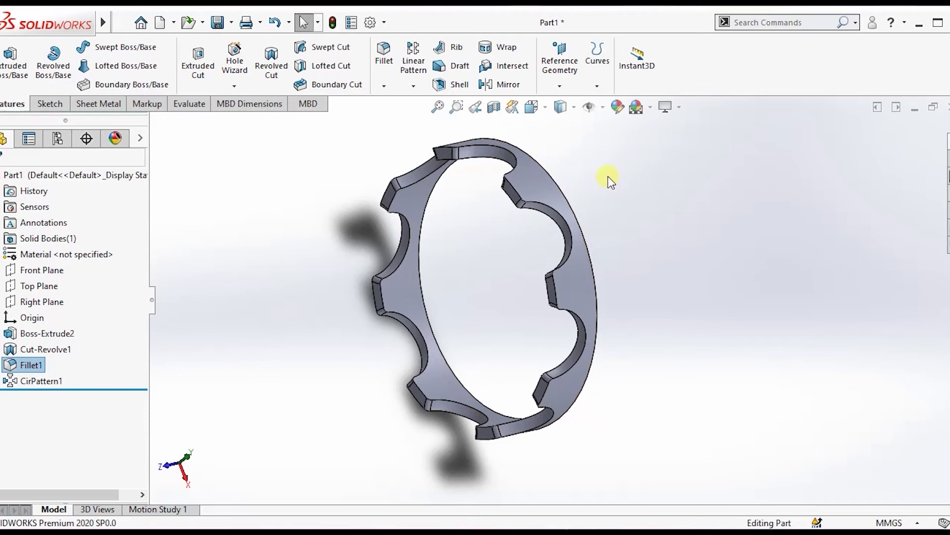
pyautogui.click(452, 85)
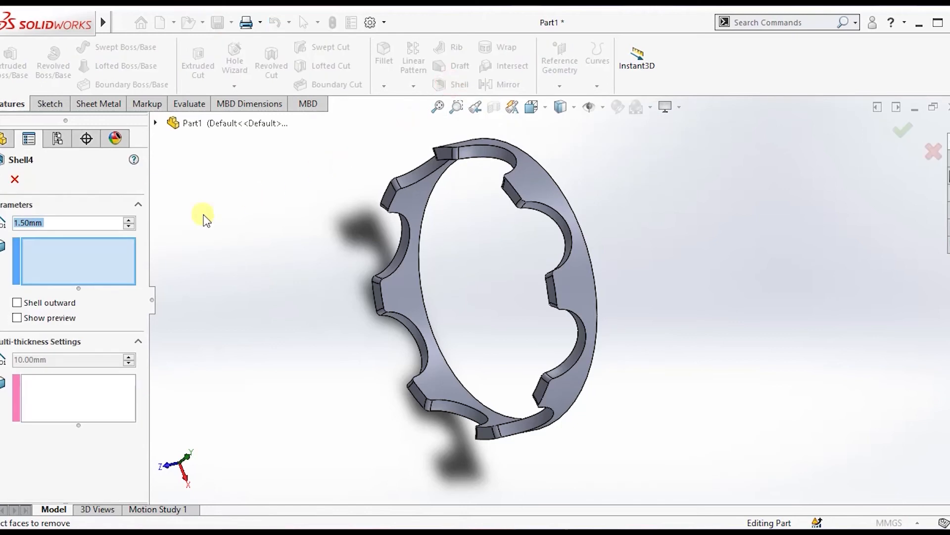
pyautogui.click(70, 225)
pyautogui.press('BackSpace')
pyautogui.press('BackSpace')
pyautogui.press('BackSpace')
pyautogui.press('BackSpace')
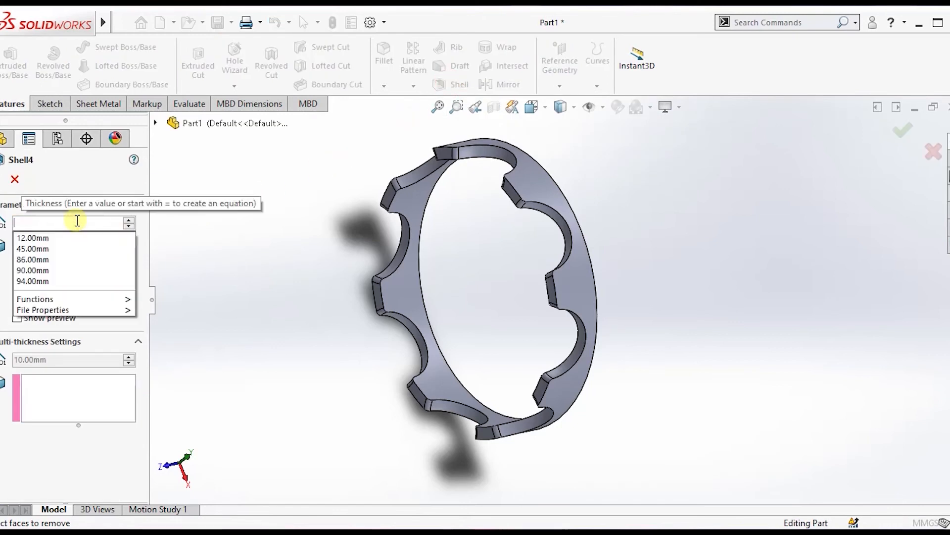
pyautogui.write('50')
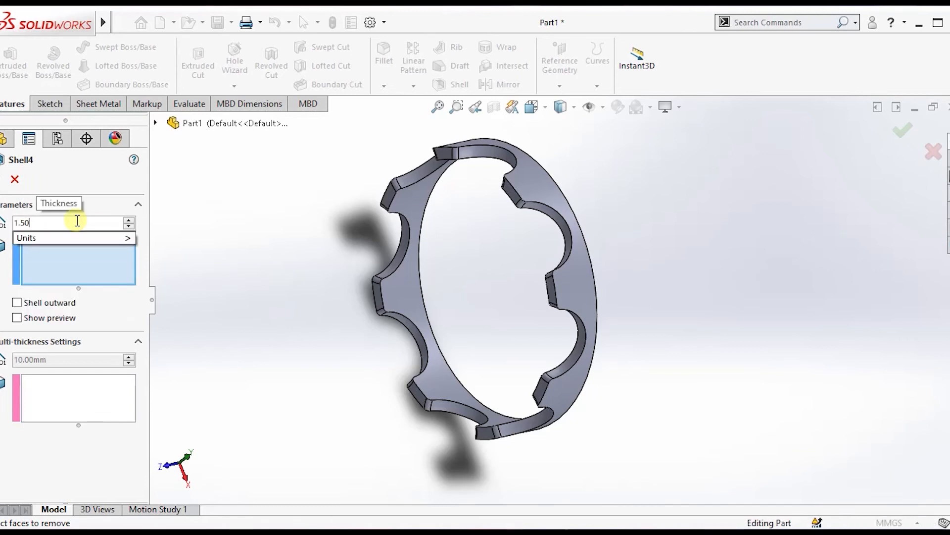
pyautogui.click(56, 271)
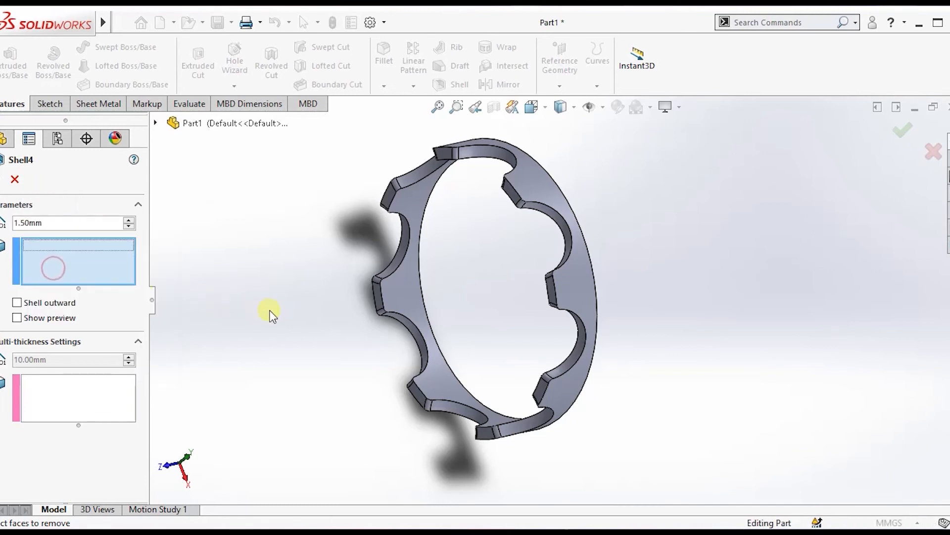
pyautogui.moveTo(642, 301); pyautogui.dragTo(569, 316, button='middle')
pyautogui.click(408, 298)
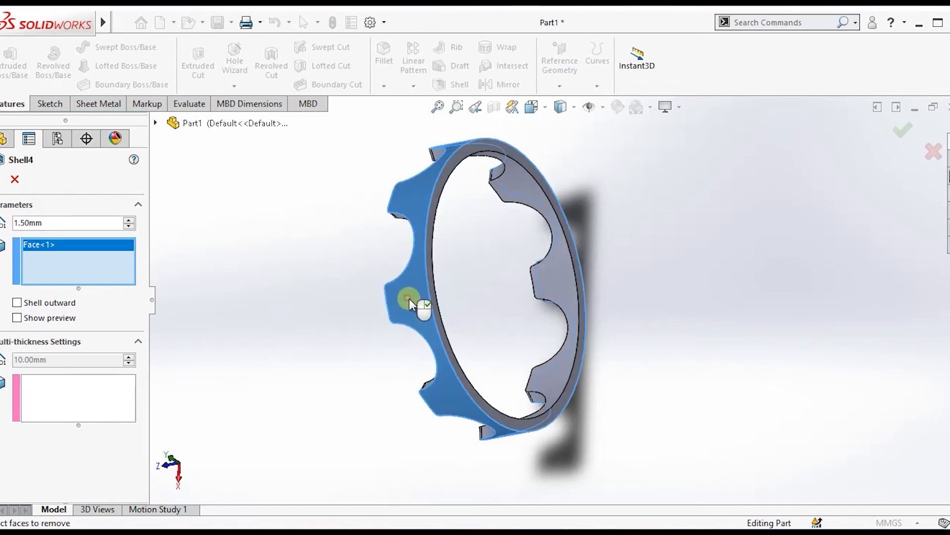
pyautogui.click(566, 281)
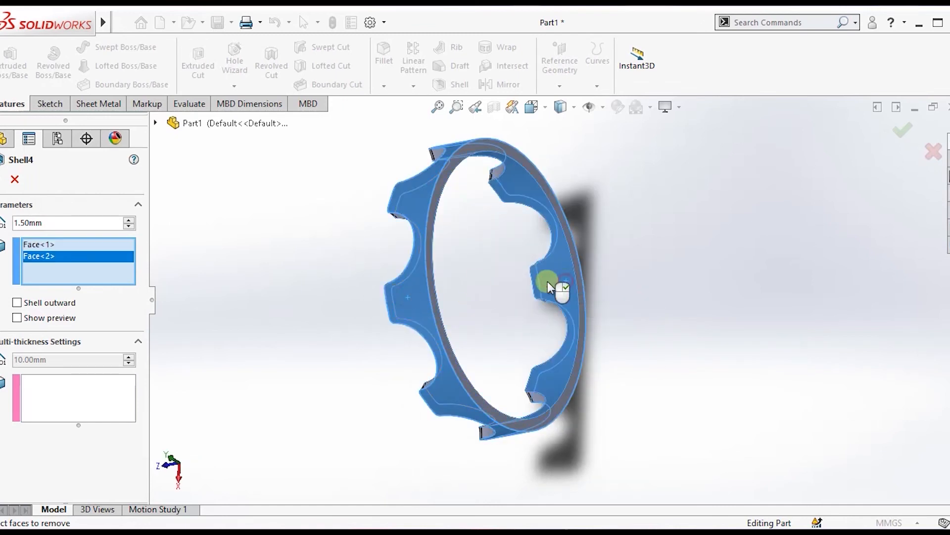
pyautogui.click(432, 287)
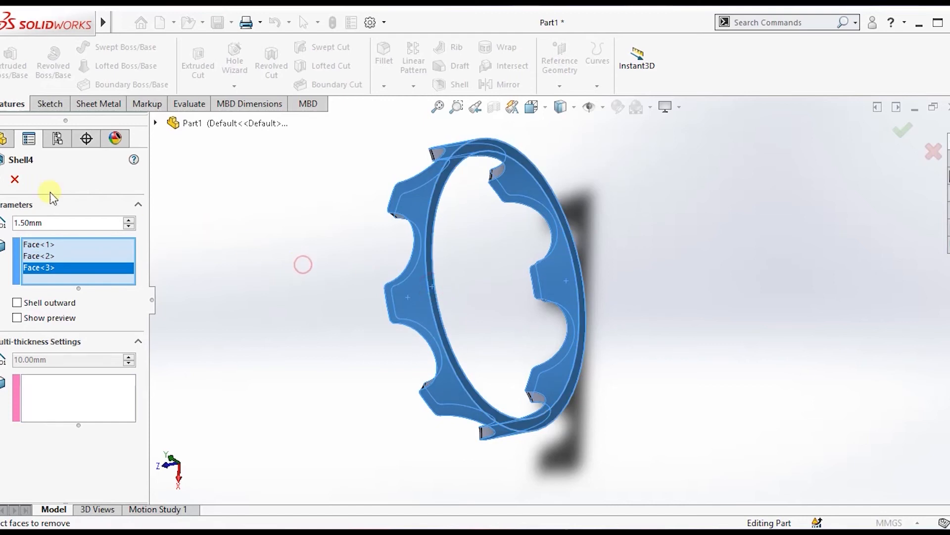
pyautogui.click(2, 181)
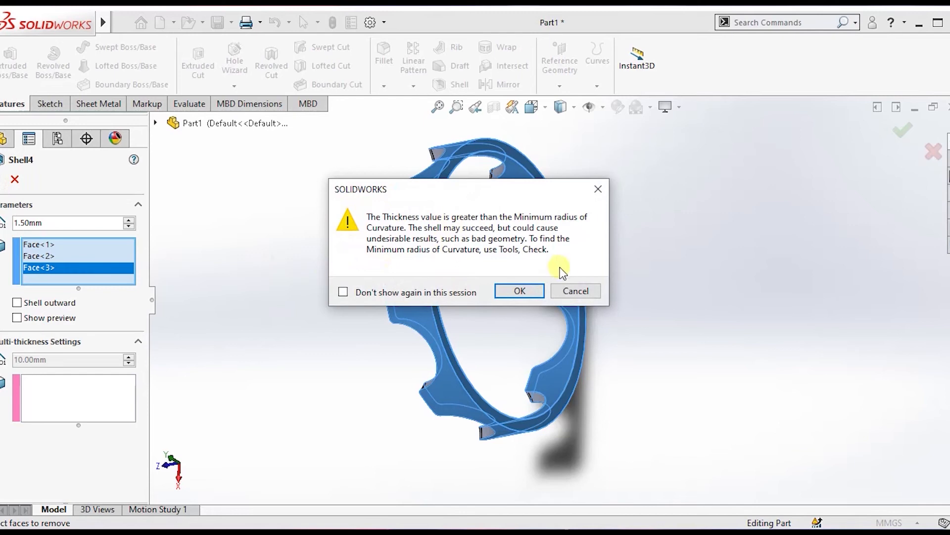
pyautogui.click(574, 290)
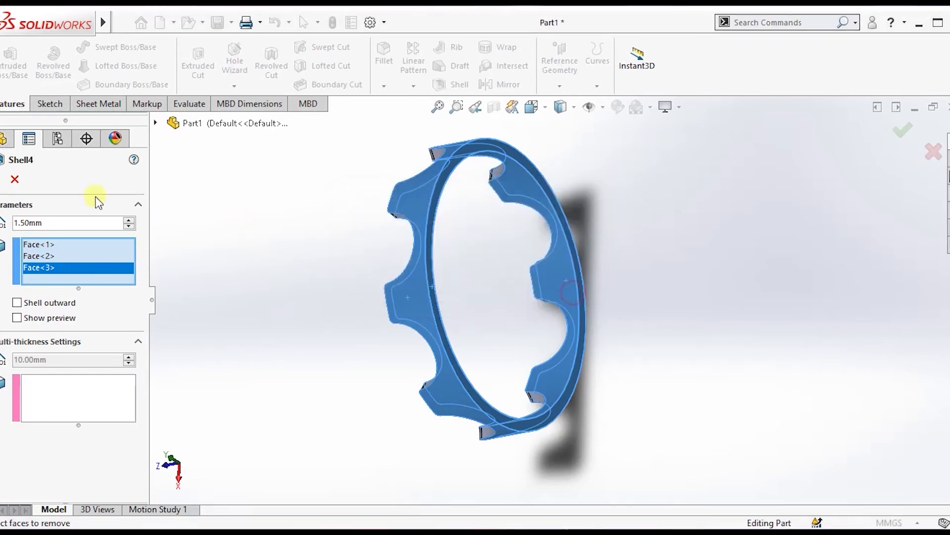
pyautogui.click(18, 180)
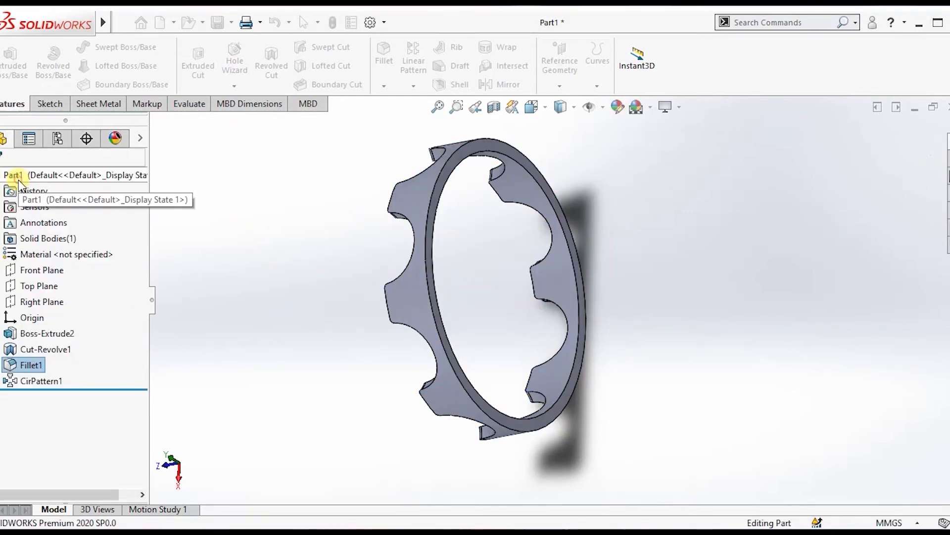
# Examine the rounded pocket corners and identify which feature a patterned corner face belongs to.
pyautogui.moveTo(617, 336); pyautogui.dragTo(273, 337, button='middle')
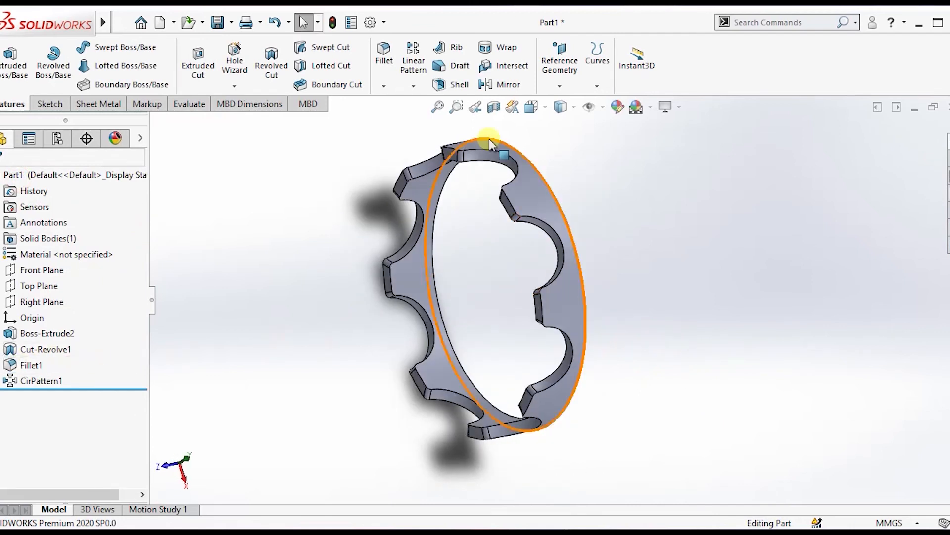
pyautogui.scroll(-4, 489, 141)
pyautogui.click(448, 228)
pyautogui.scroll(5, 510, 308)
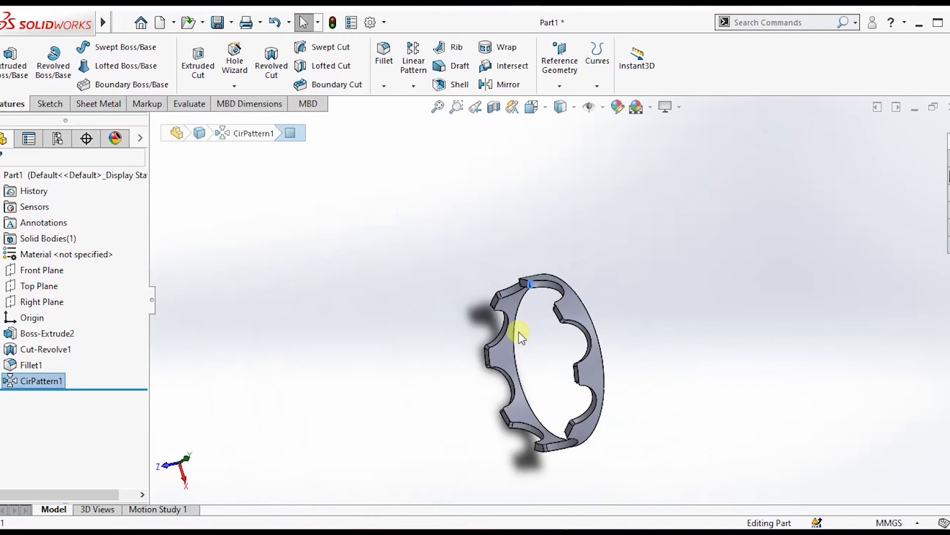
pyautogui.scroll(-4, 574, 379)
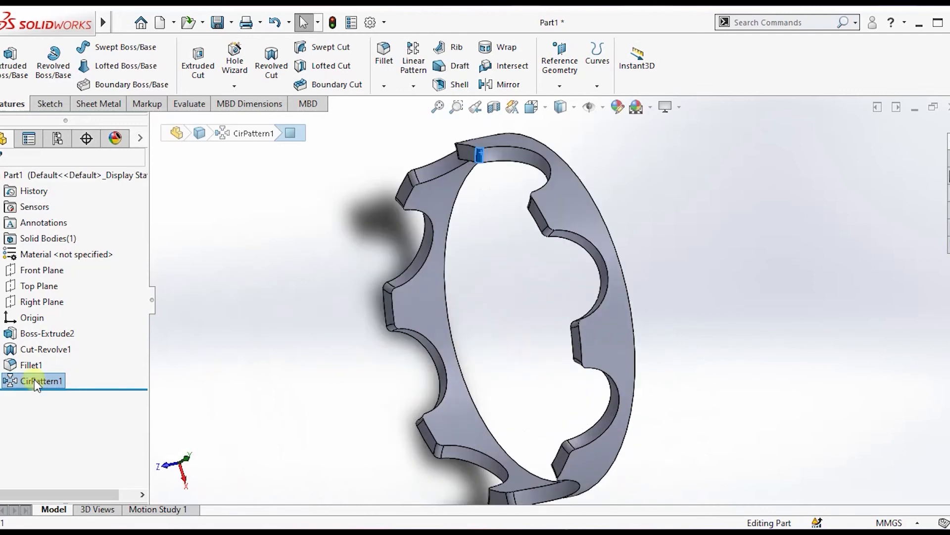
pyautogui.click(31, 365)
pyautogui.click(246, 320)
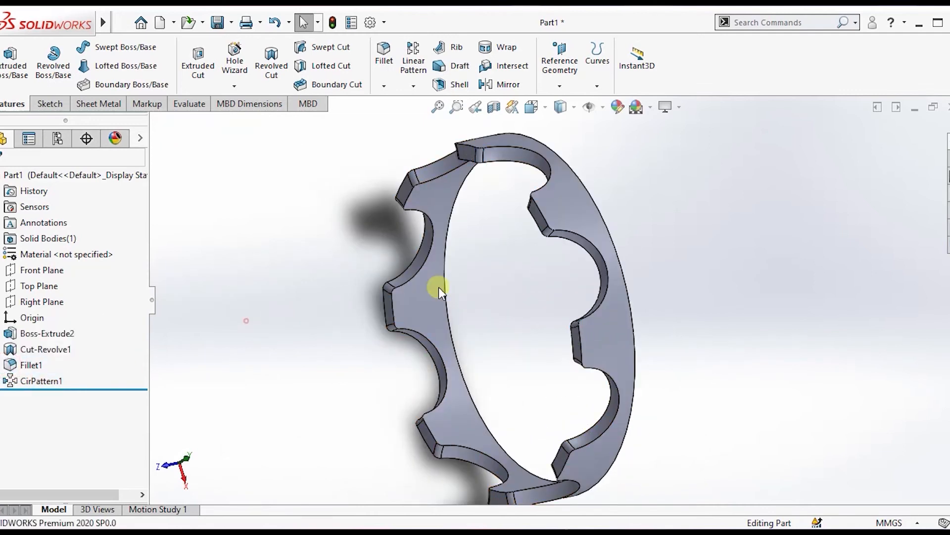
pyautogui.click(479, 154)
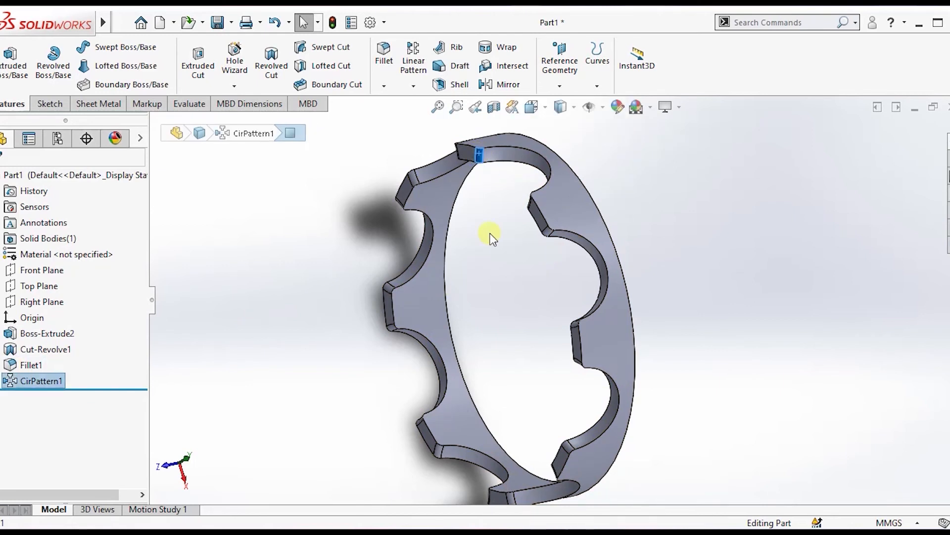
pyautogui.click(495, 202)
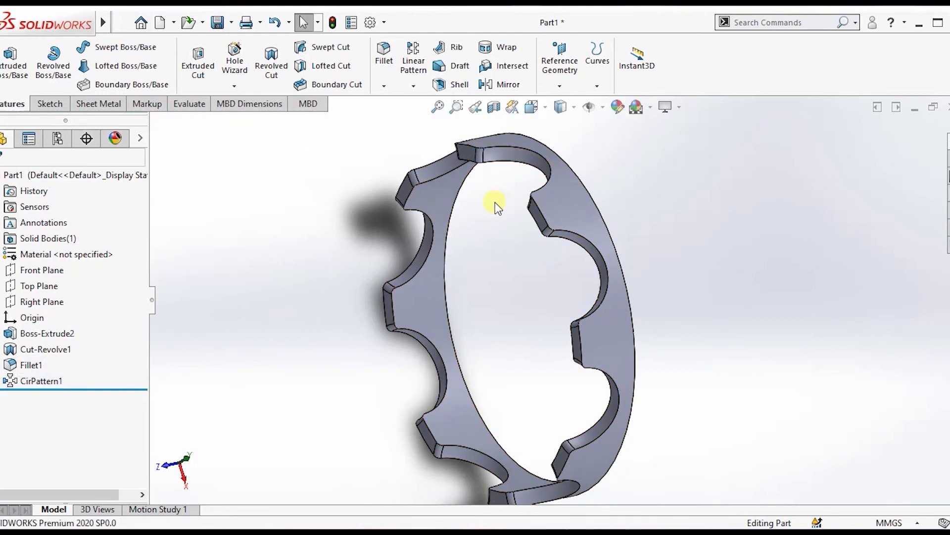
# Edit the pocket corner fillet and set its radius to 2.1 mm.
pyautogui.click(11, 366)
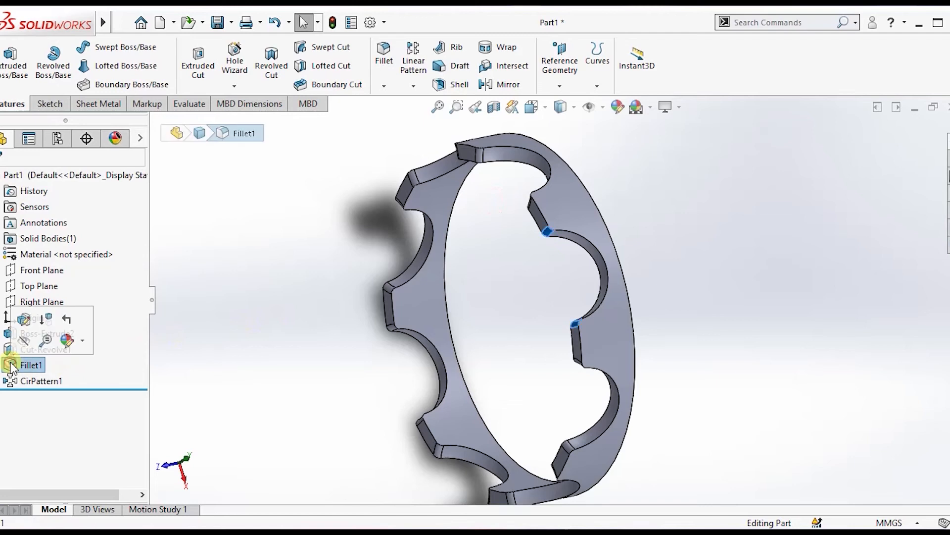
pyautogui.click(22, 321)
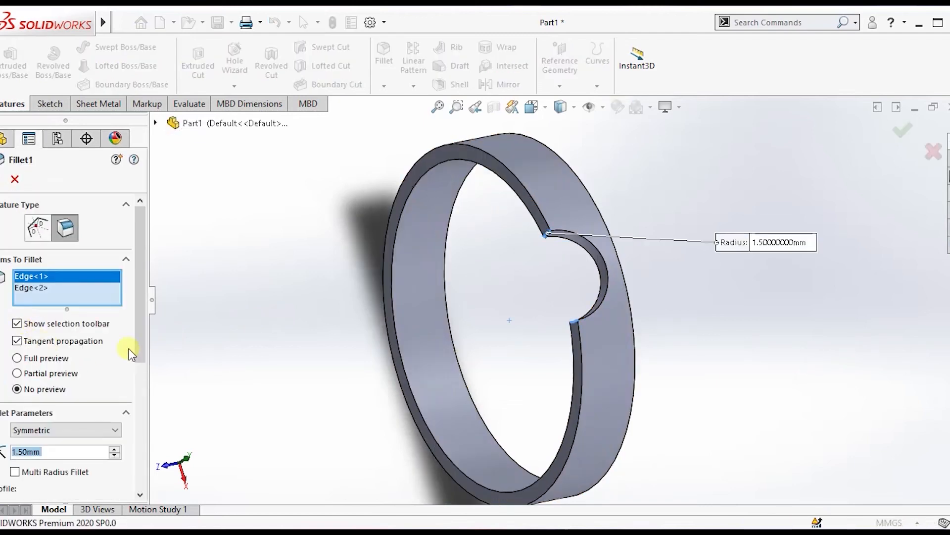
pyautogui.moveTo(140, 317); pyautogui.dragTo(144, 355)
pyautogui.click(63, 372)
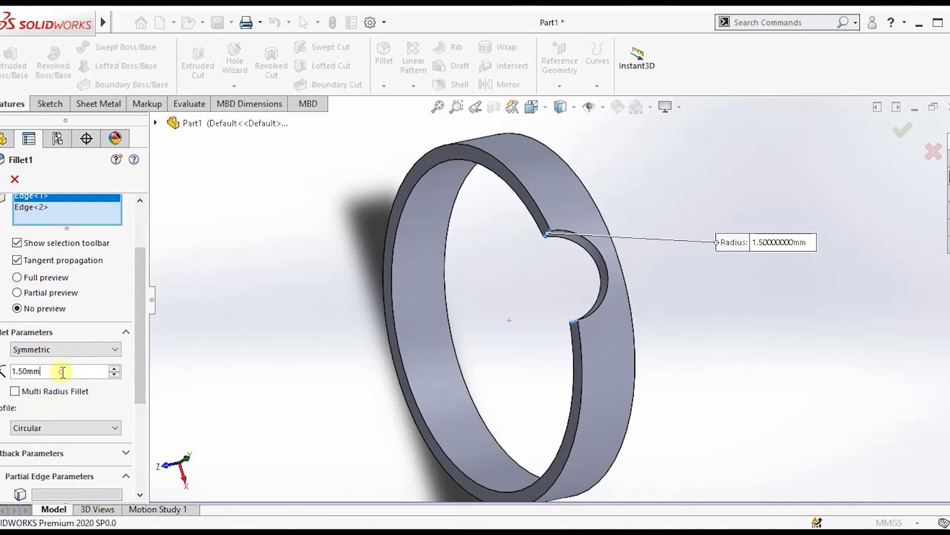
pyautogui.press('BackSpace')
pyautogui.press('BackSpace')
pyautogui.press('BackSpace')
pyautogui.press('BackSpace')
pyautogui.press('BackSpace')
pyautogui.press('BackSpace')
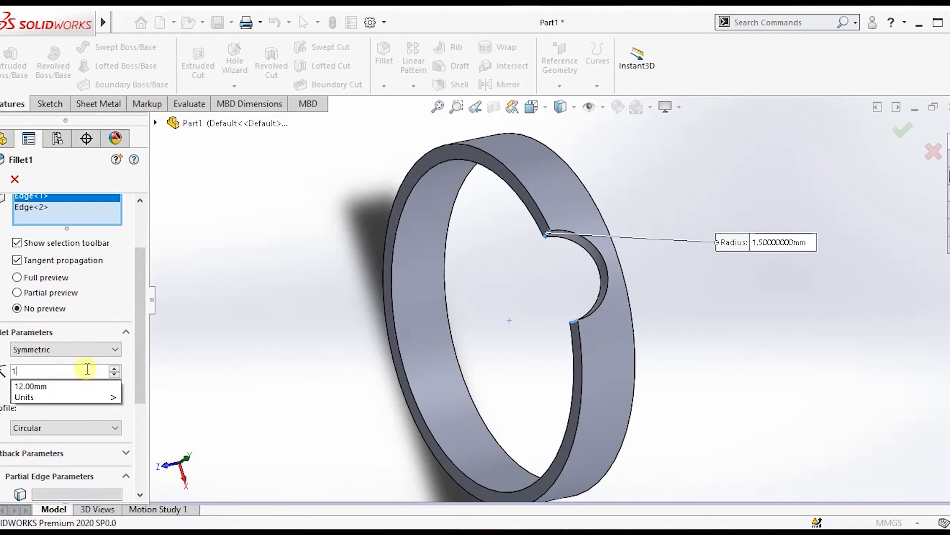
pyautogui.write('2.1')
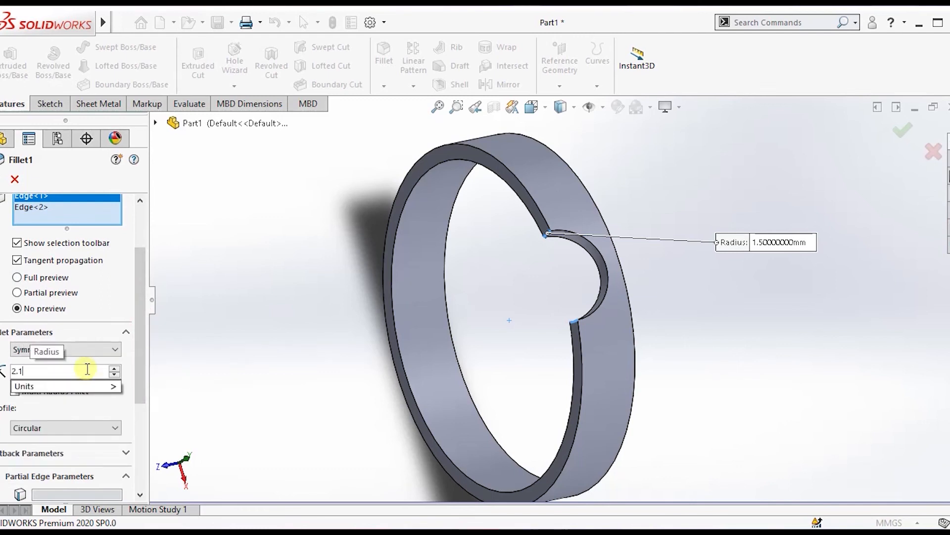
pyautogui.click(1, 179)
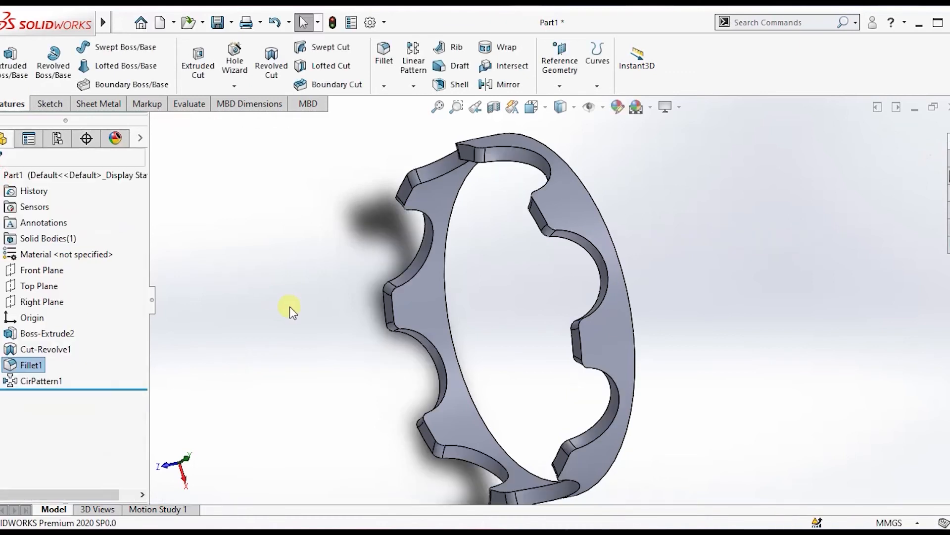
# Shell the ring to a 1.50 mm wall thickness, removing its outer, inner and uncut annular end faces.
pyautogui.scroll(2, 543, 384)
pyautogui.scroll(-2, 542, 379)
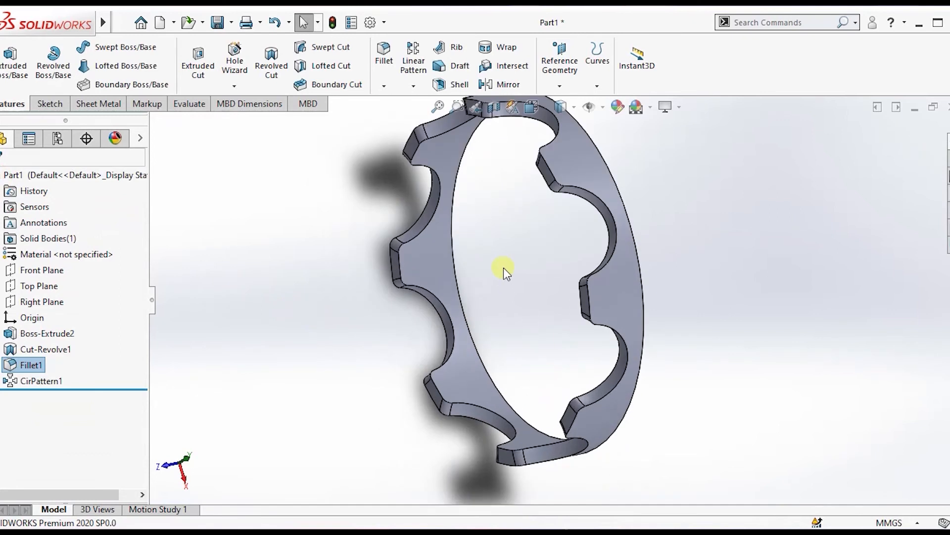
pyautogui.click(453, 85)
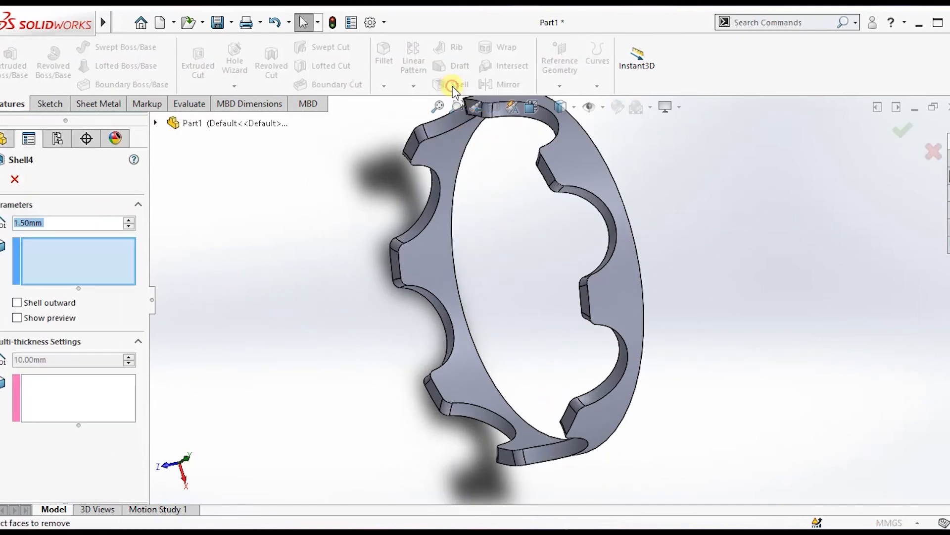
pyautogui.click(67, 222)
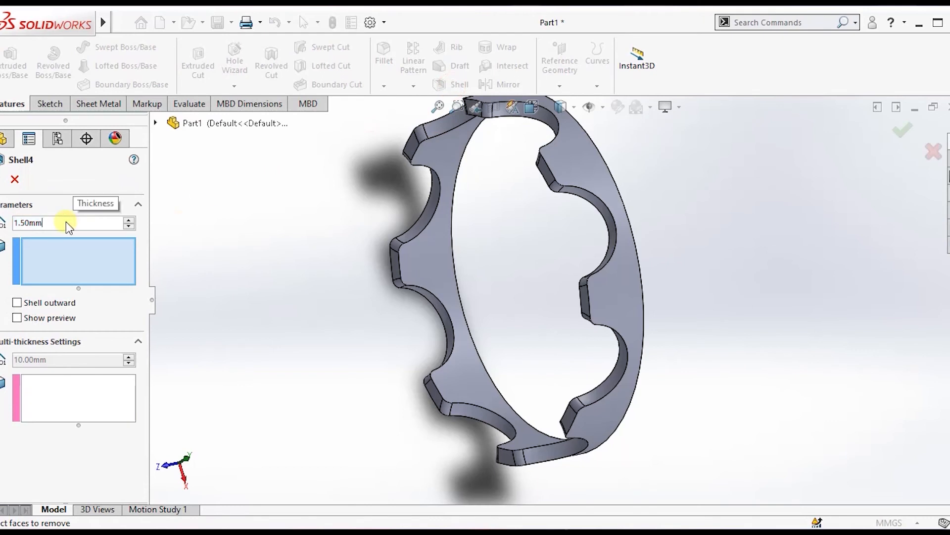
pyautogui.click(61, 259)
pyautogui.moveTo(726, 327); pyautogui.dragTo(673, 280, button='middle')
pyautogui.click(542, 302)
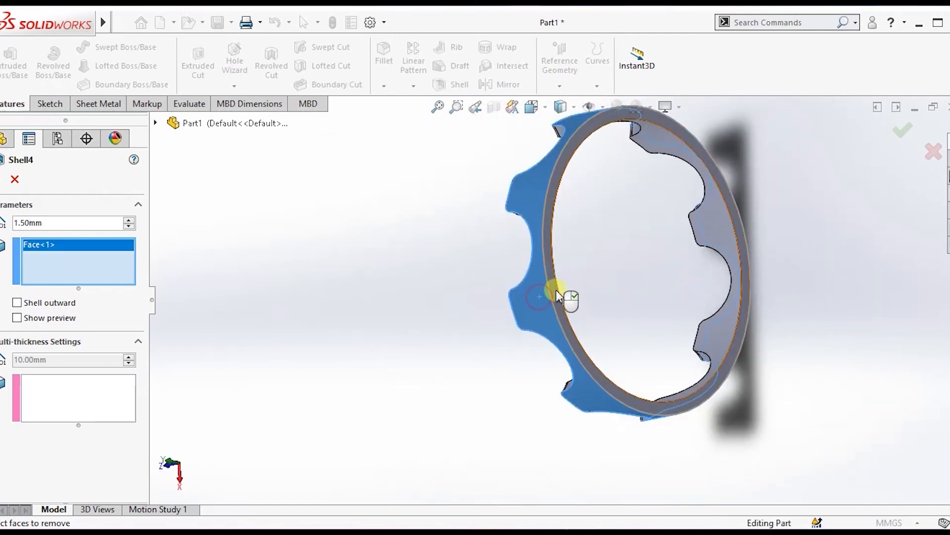
pyautogui.click(555, 290)
pyautogui.click(736, 236)
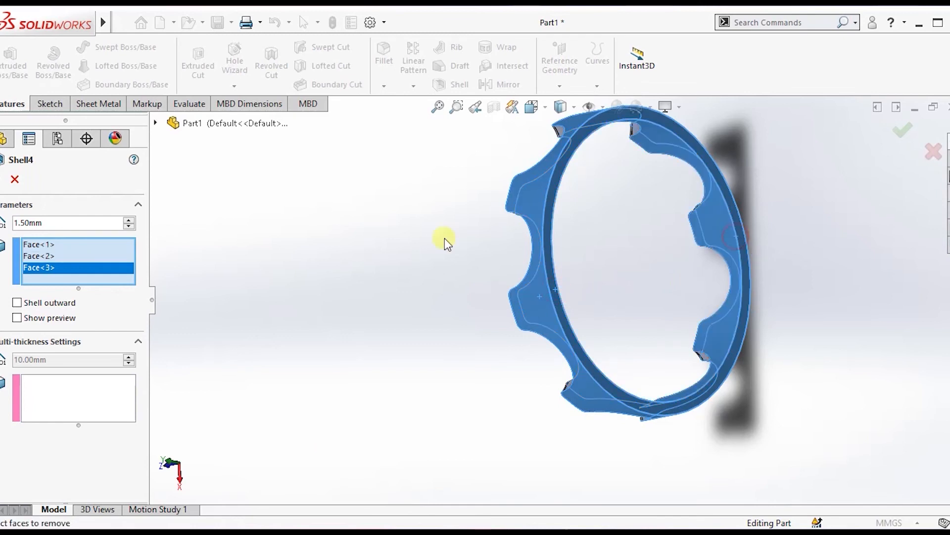
pyautogui.click(2, 179)
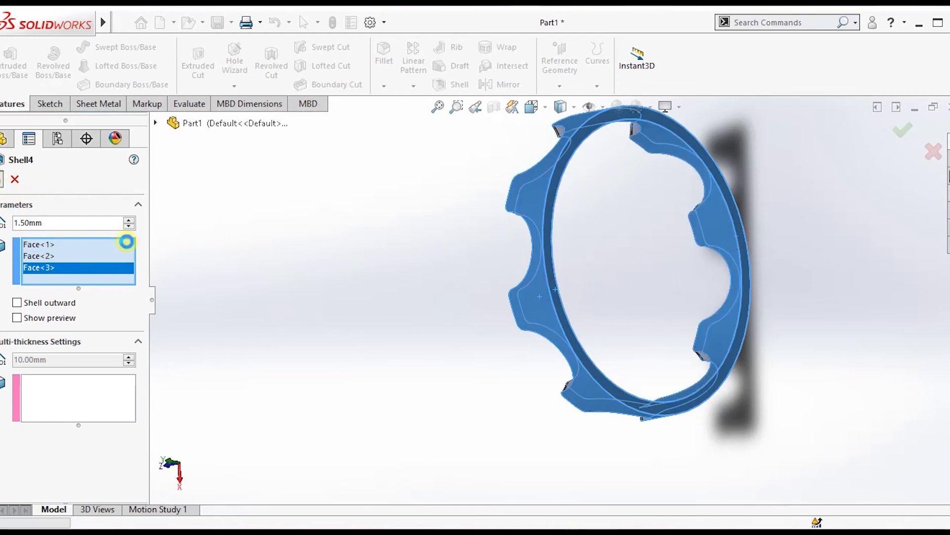
# Start a sketch on the flat face of one land between two adjacent ball pockets.
pyautogui.moveTo(608, 340); pyautogui.dragTo(708, 301, button='middle')
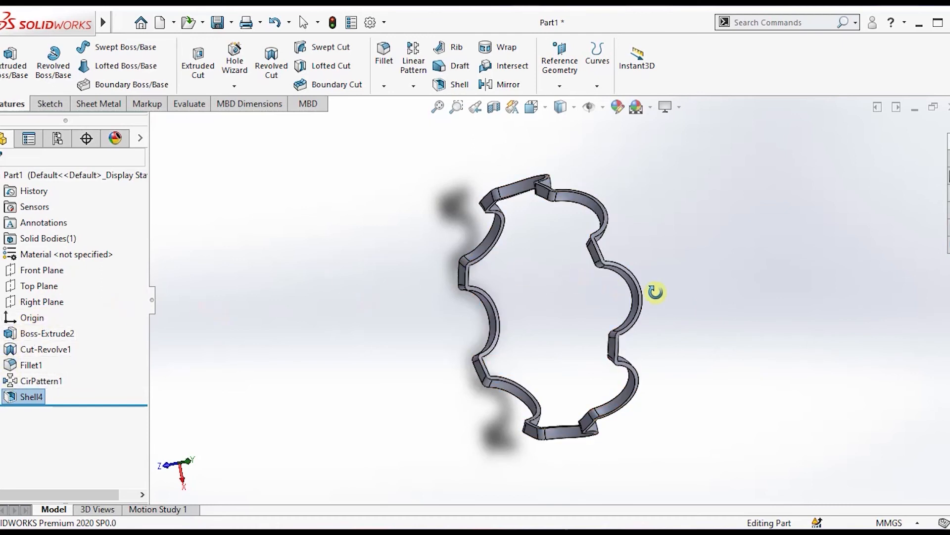
pyautogui.moveTo(689, 276); pyautogui.dragTo(580, 429, button='middle')
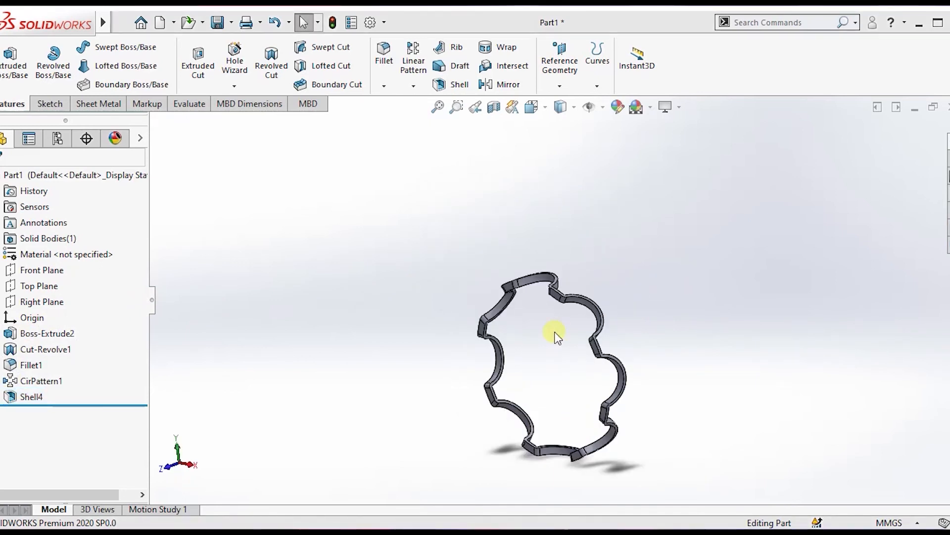
pyautogui.scroll(-8, 557, 319)
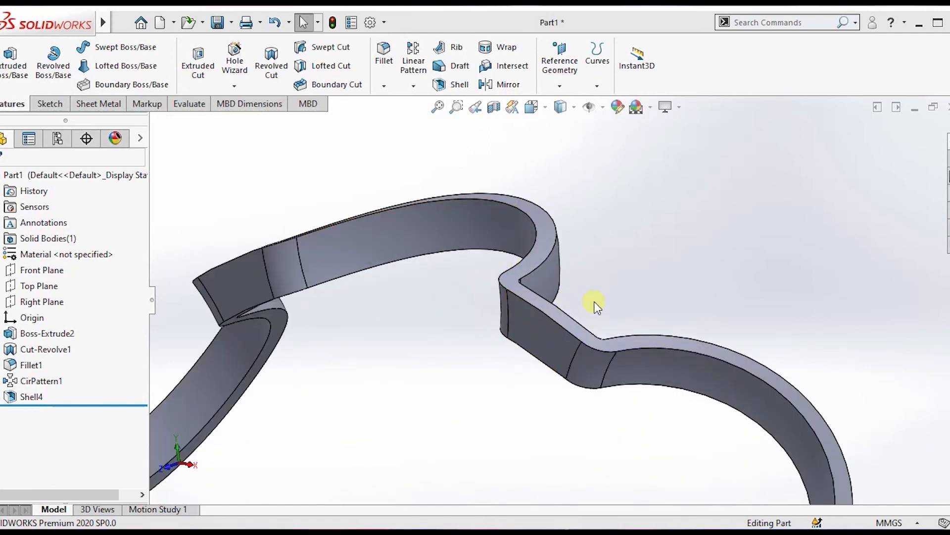
pyautogui.click(536, 330)
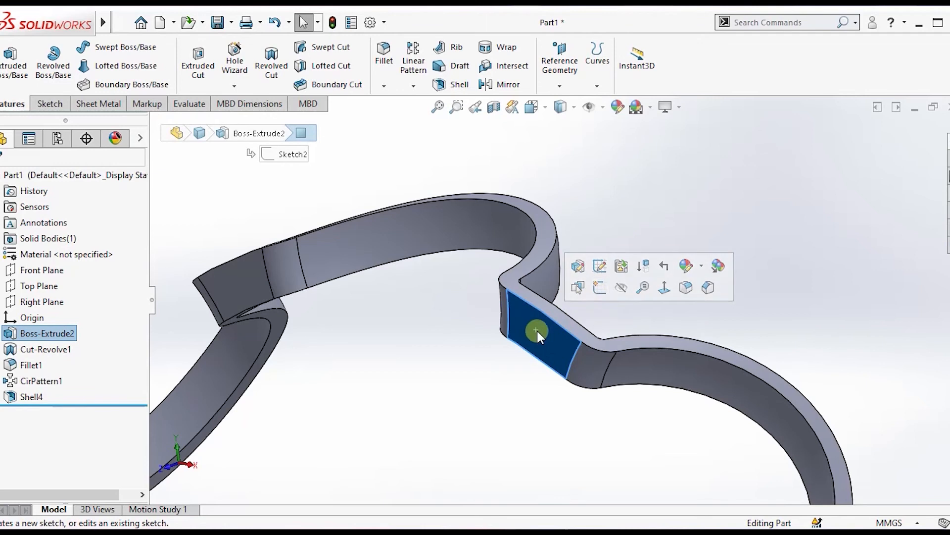
pyautogui.click(599, 291)
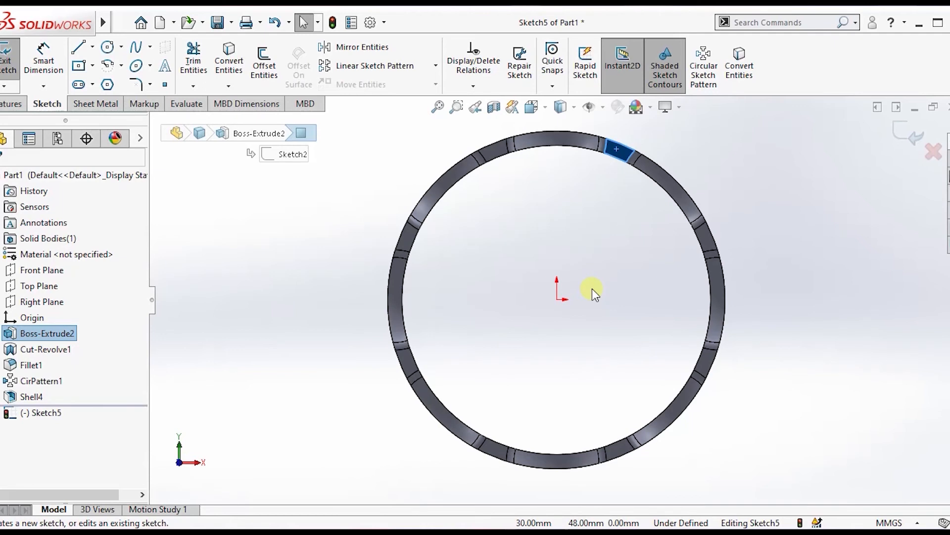
pyautogui.scroll(-5, 628, 144)
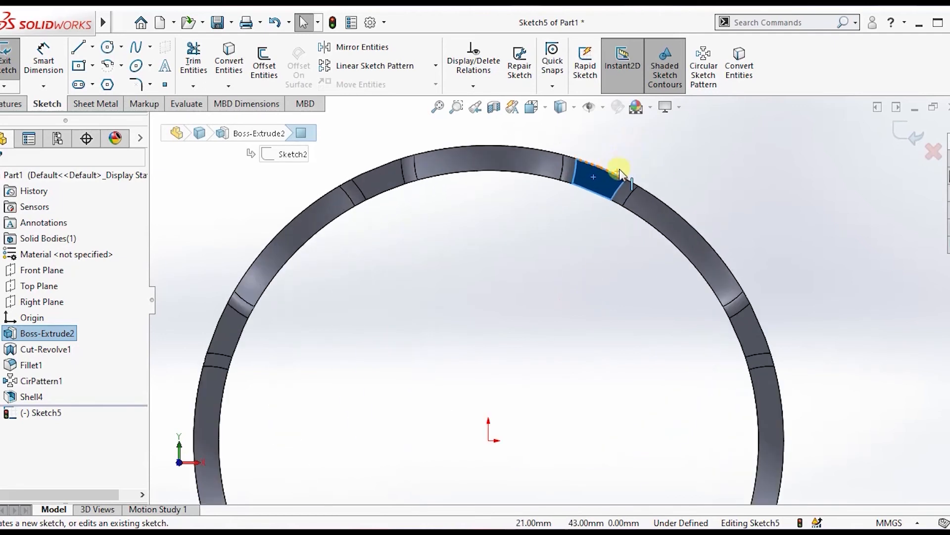
# Sketch a small circle on the selected land face, centred at about X 17, Y 42 mm between the ring's two edges.
pyautogui.scroll(-2, 604, 227)
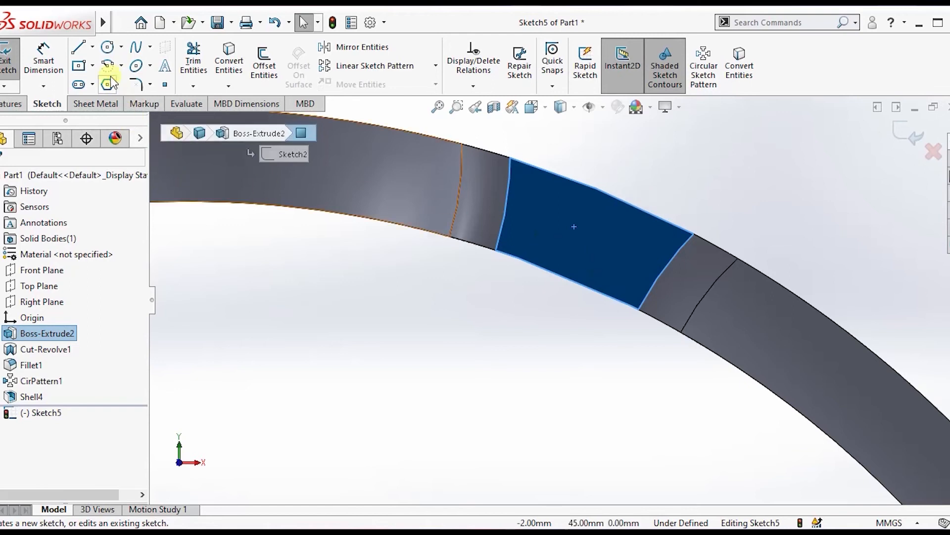
pyautogui.click(110, 52)
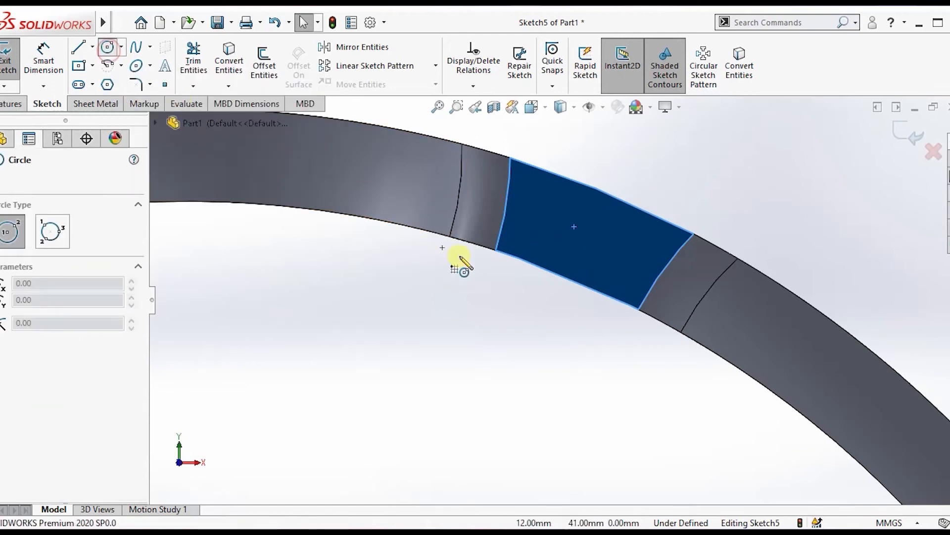
pyautogui.moveTo(581, 225); pyautogui.dragTo(597, 248)
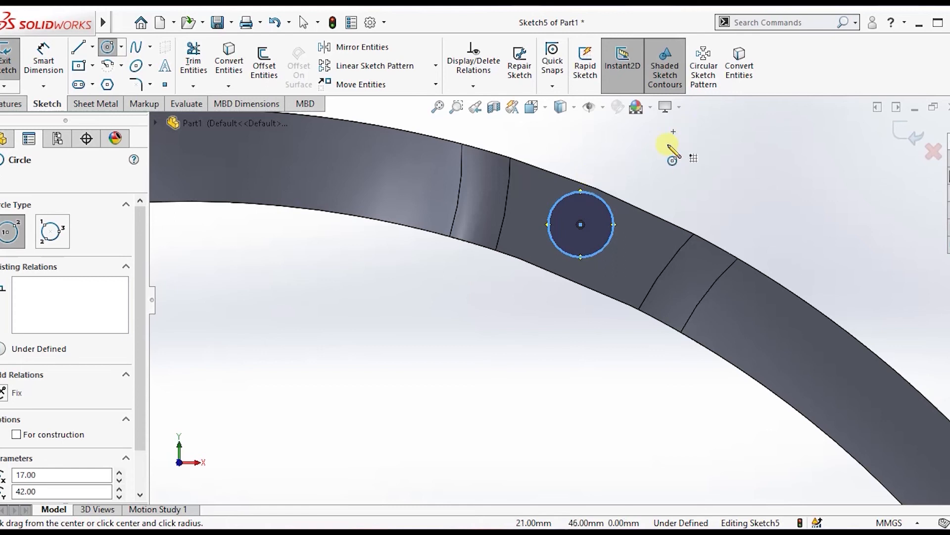
pyautogui.click(4, 182)
# Draw a construction line from the origin through the small circle's centre, ending just beyond the ring's outer edge.
pyautogui.scroll(5, 554, 322)
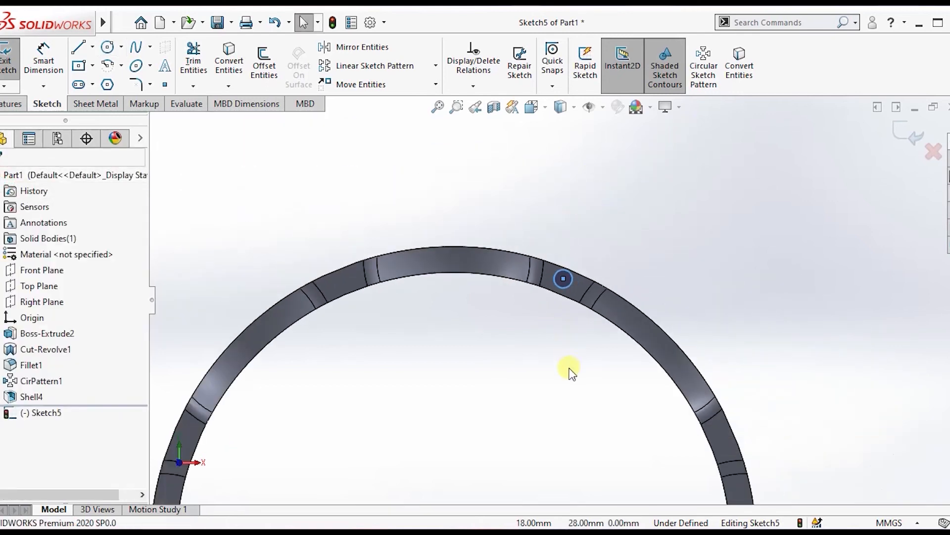
pyautogui.scroll(5, 559, 410)
pyautogui.scroll(-3, 575, 421)
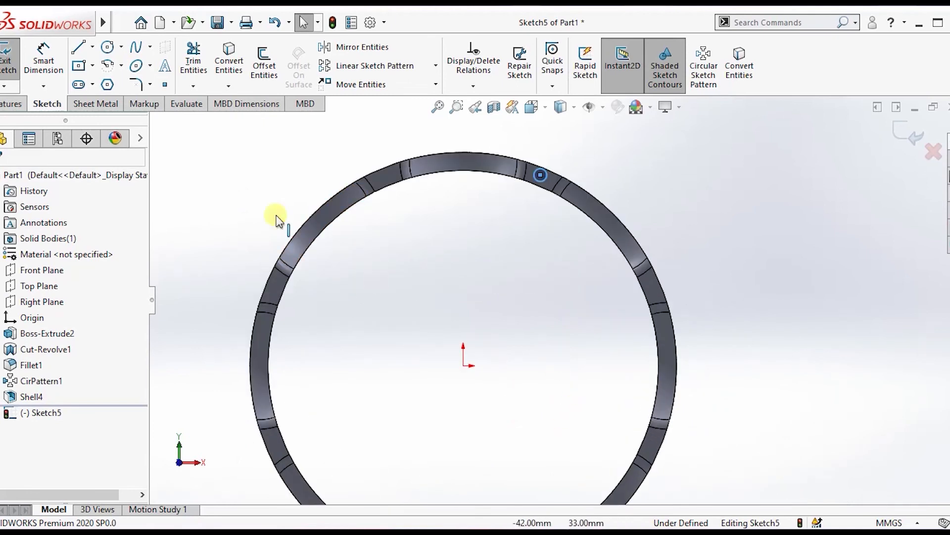
pyautogui.click(78, 51)
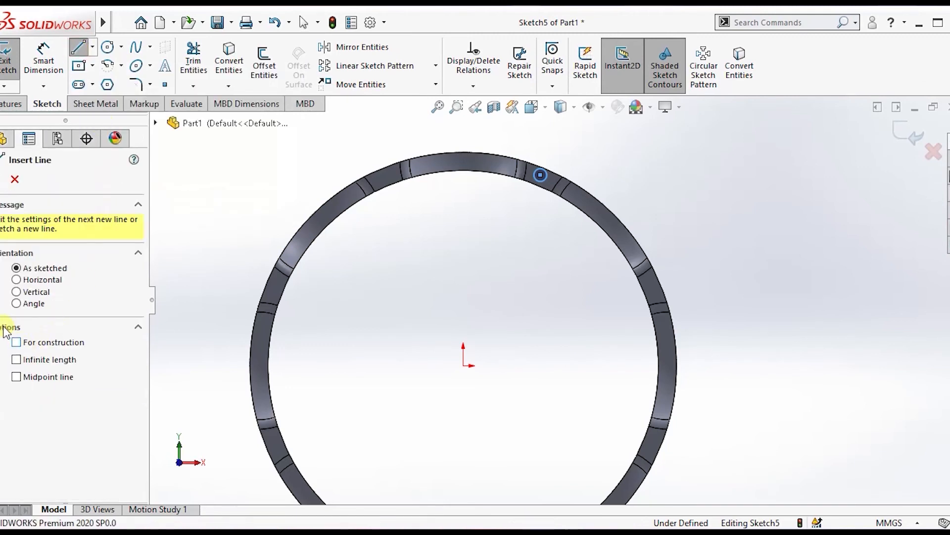
pyautogui.click(15, 341)
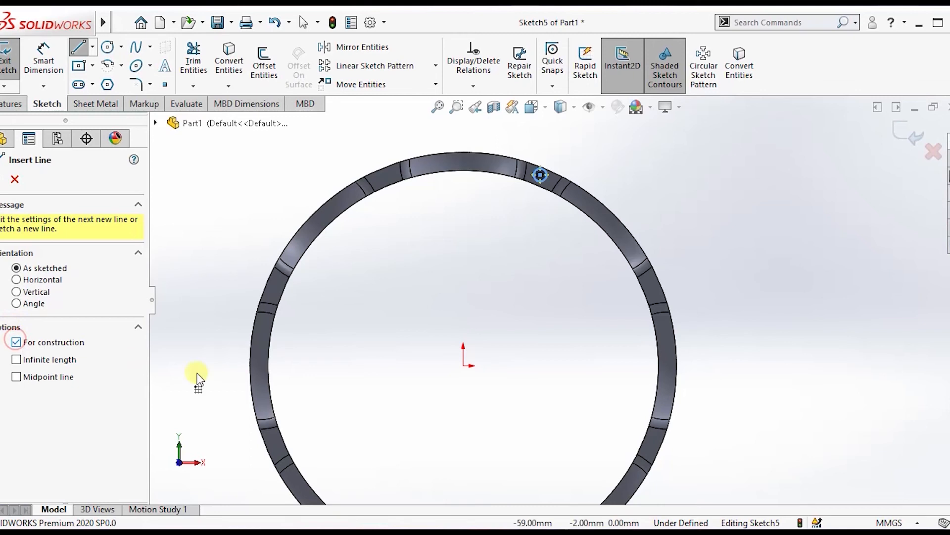
pyautogui.click(464, 367)
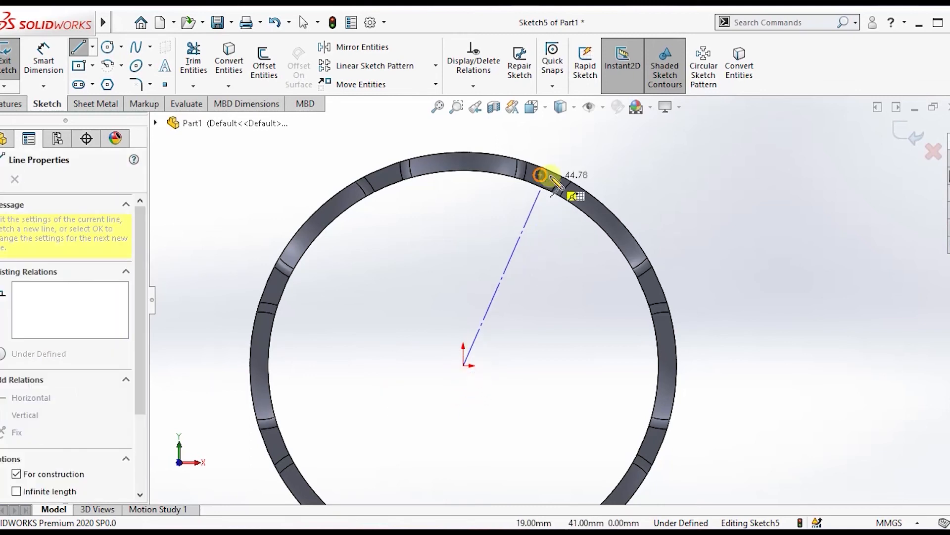
pyautogui.scroll(-6, 550, 163)
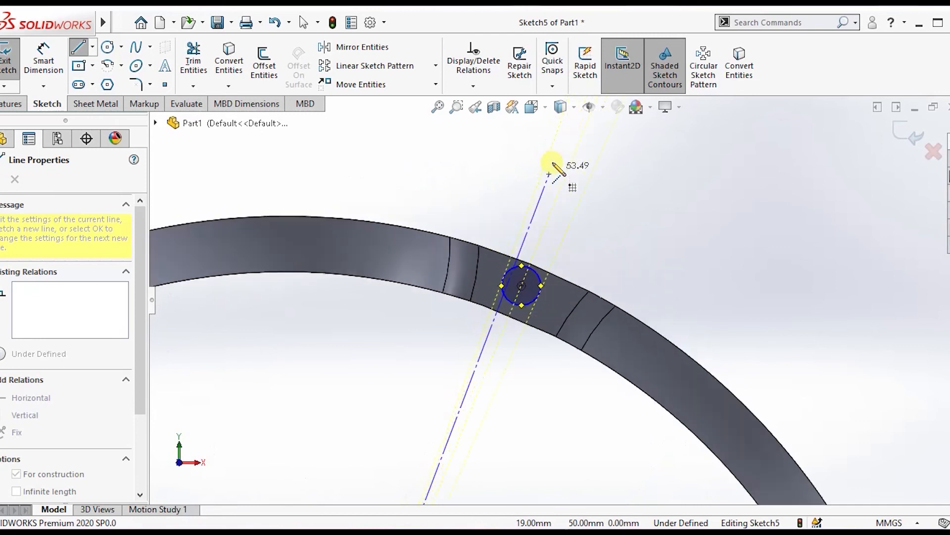
pyautogui.scroll(6, 562, 280)
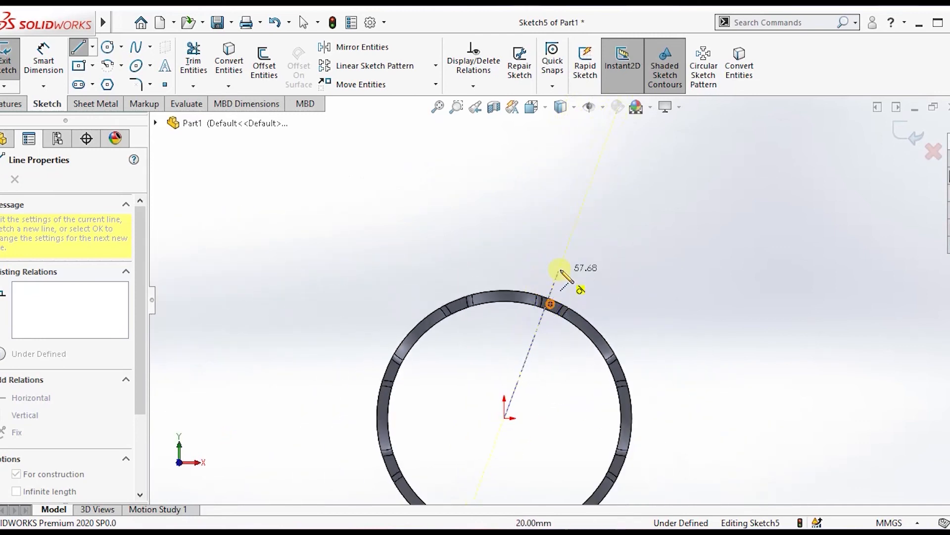
pyautogui.scroll(-3, 536, 388)
pyautogui.scroll(-4, 536, 388)
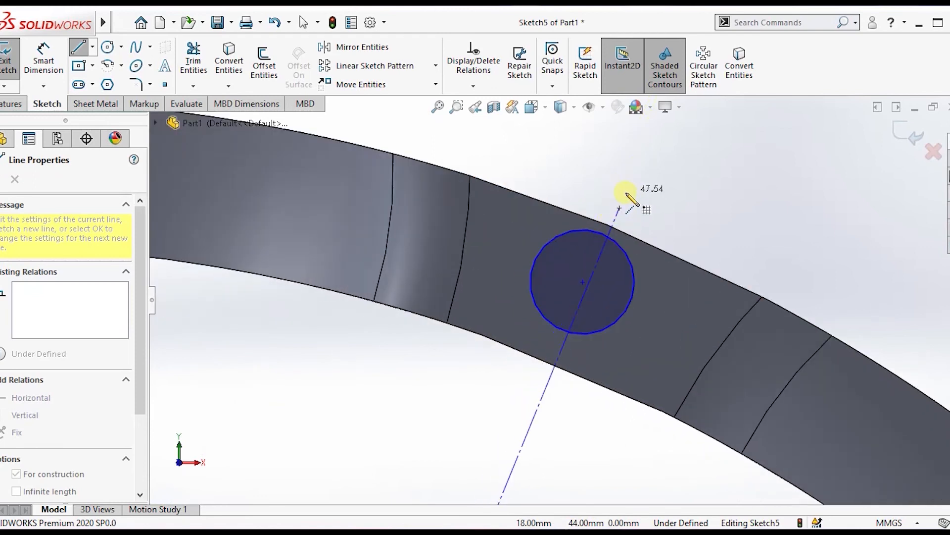
pyautogui.scroll(2, 630, 159)
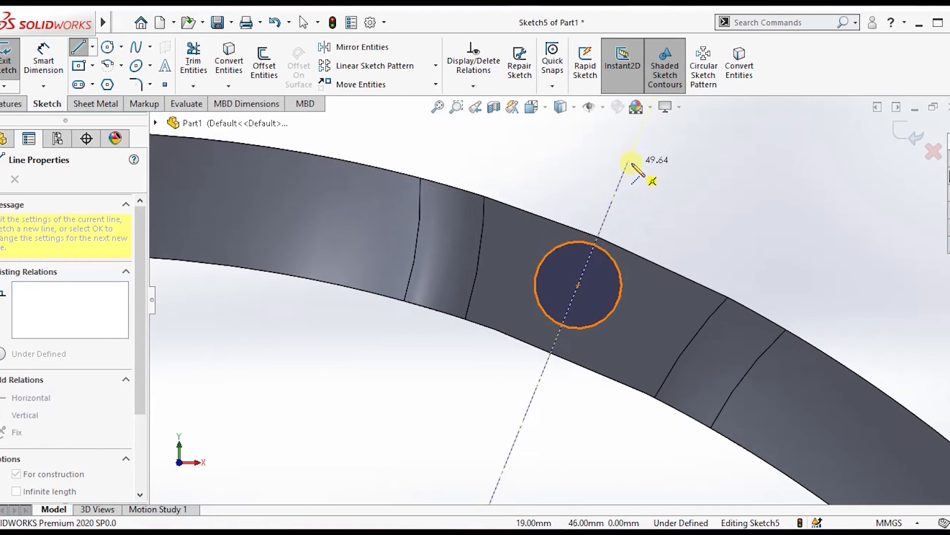
pyautogui.scroll(1, 627, 168)
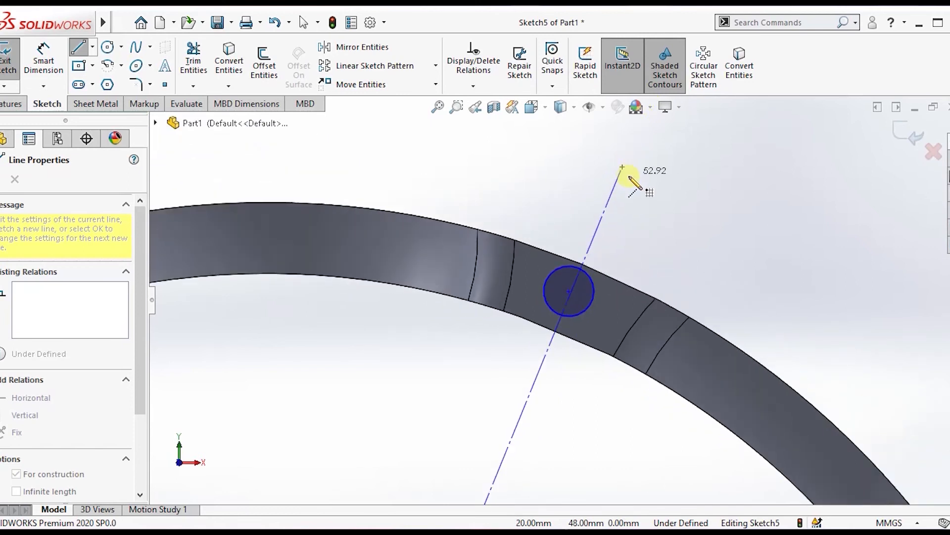
pyautogui.click(597, 223)
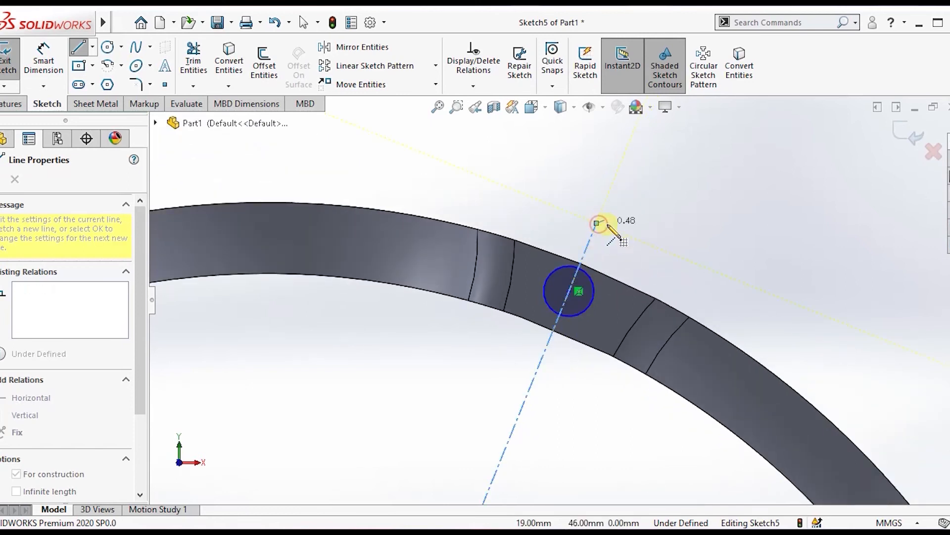
pyautogui.rightClick(685, 210)
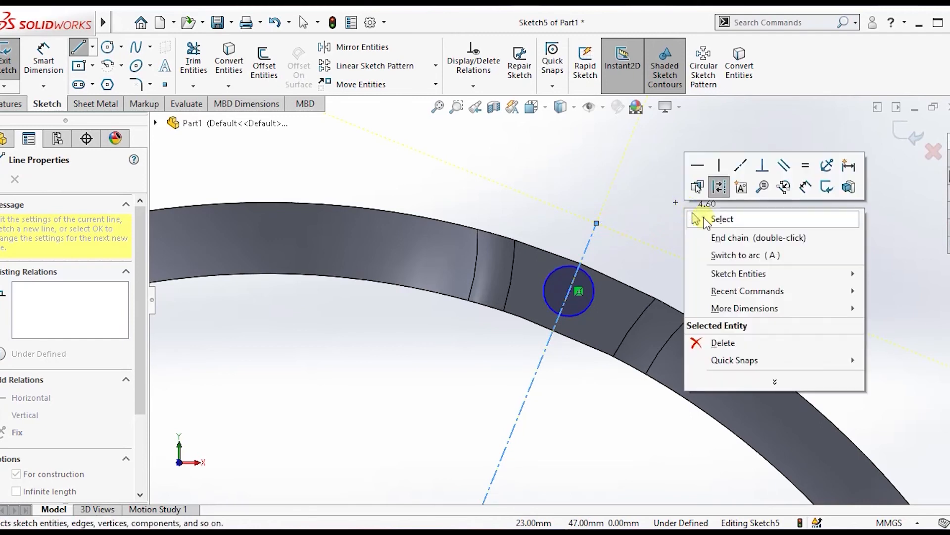
pyautogui.click(705, 219)
# Sketch a circle centred on the origin outside the ring, with a radius of about 61 mm, and make it construction geometry.
pyautogui.scroll(5, 579, 358)
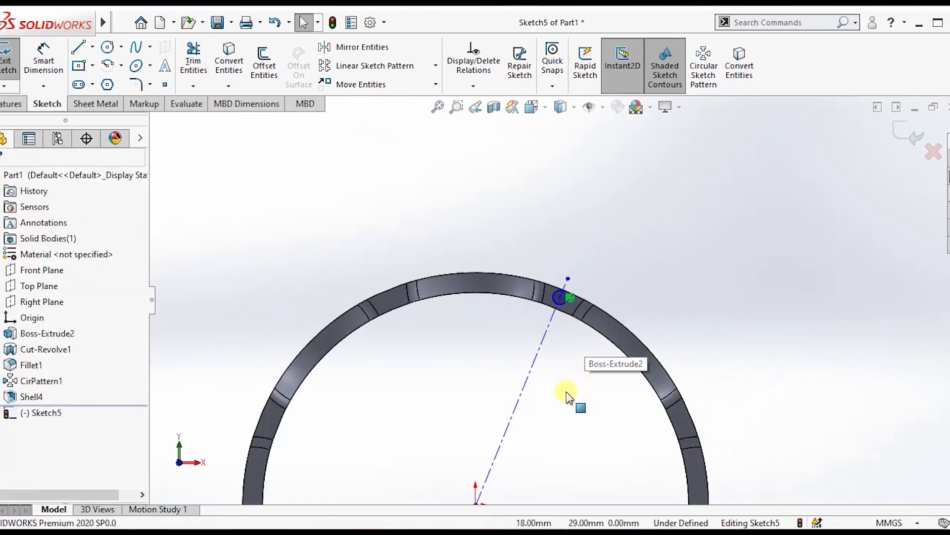
pyautogui.scroll(2, 567, 391)
pyautogui.scroll(-4, 545, 397)
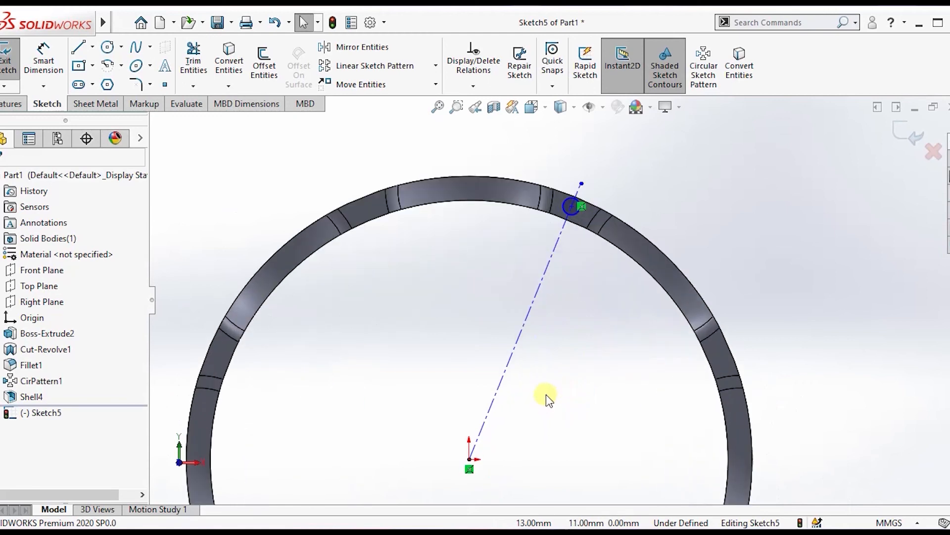
pyautogui.scroll(5, 528, 355)
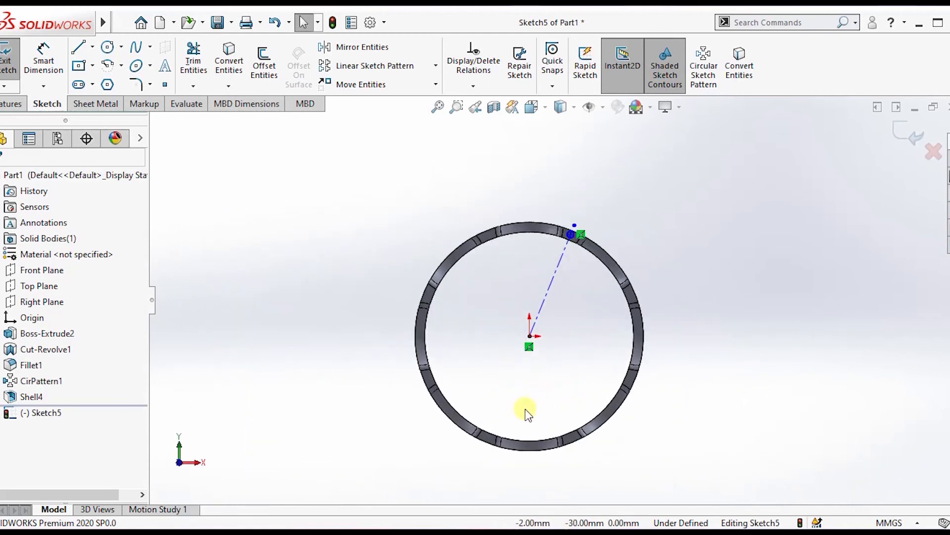
pyautogui.scroll(-2, 527, 415)
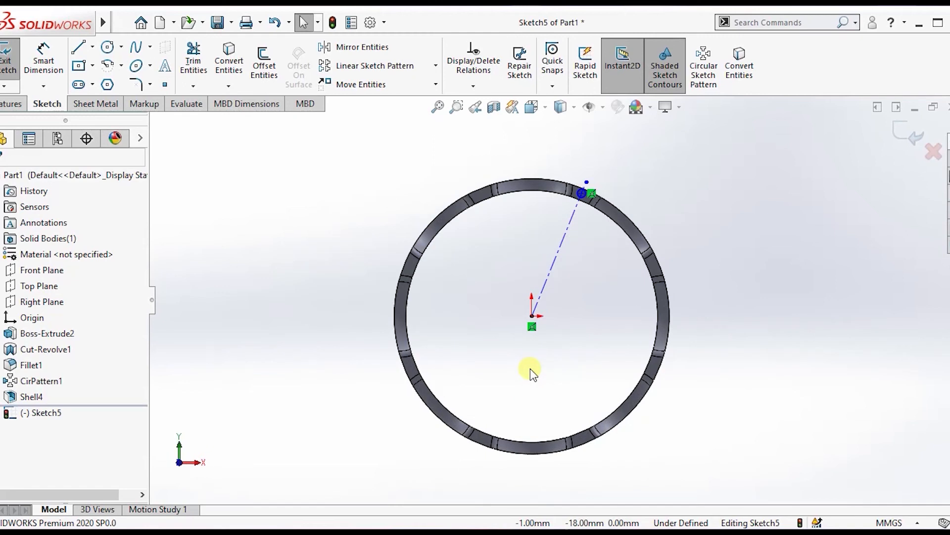
pyautogui.click(107, 48)
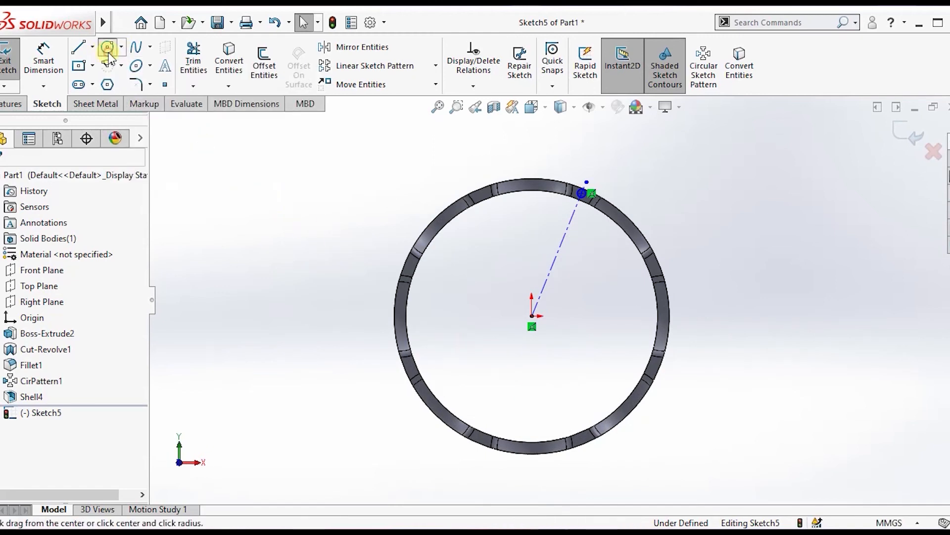
pyautogui.click(532, 314)
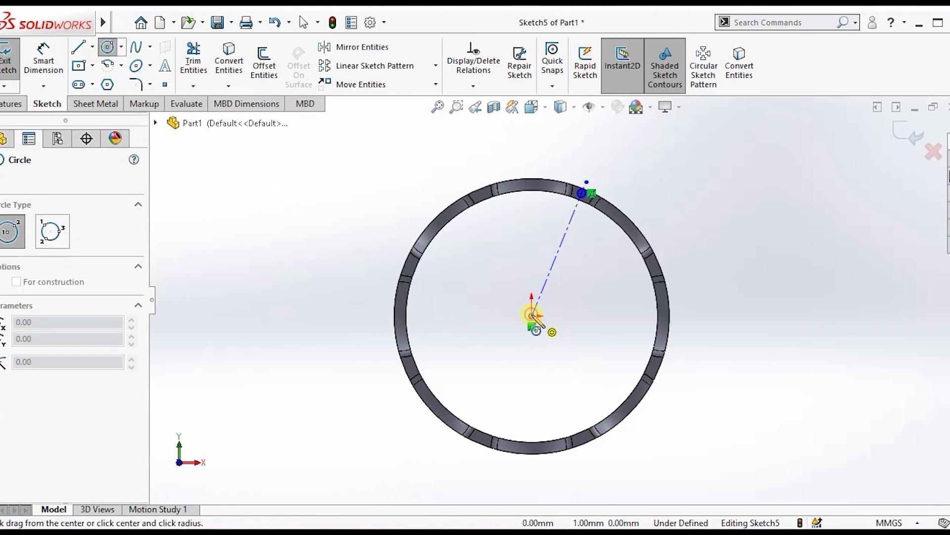
pyautogui.click(702, 374)
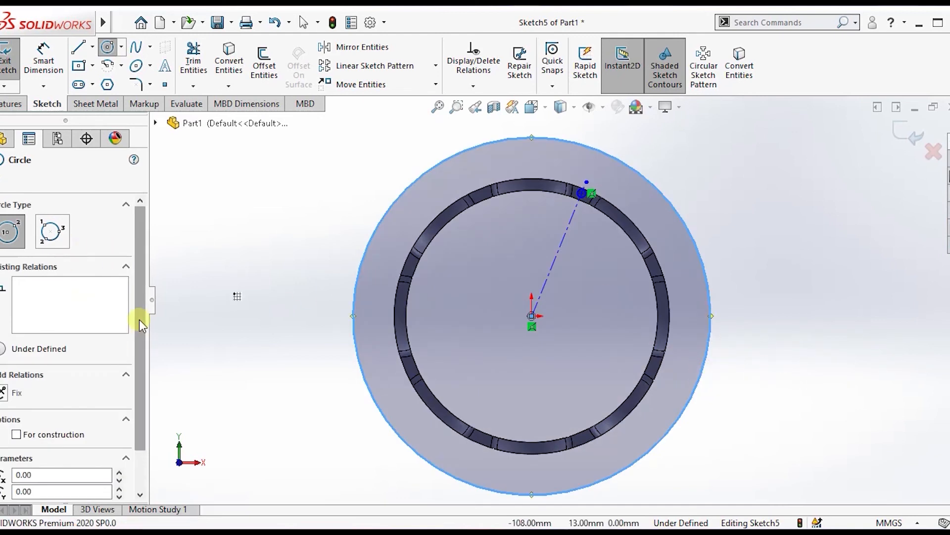
pyautogui.scroll(-2, 139, 319)
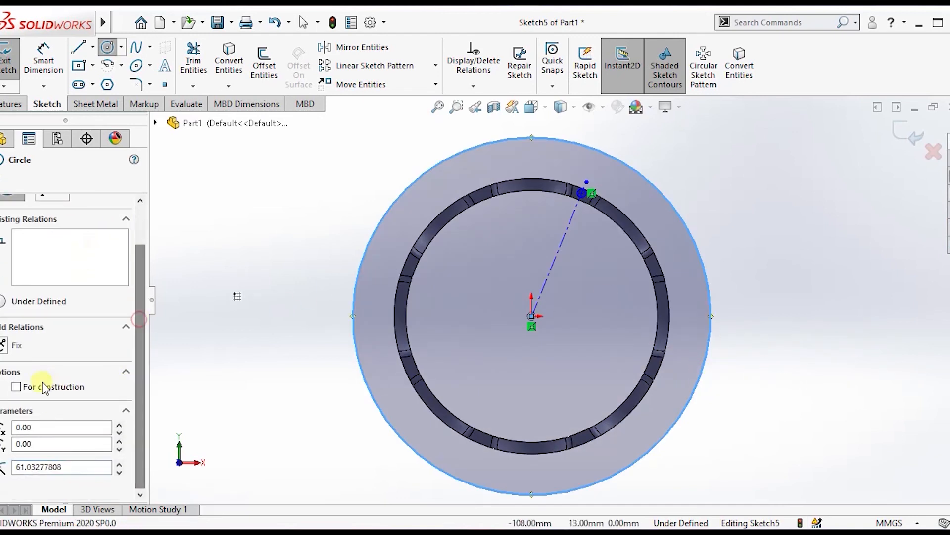
pyautogui.click(18, 388)
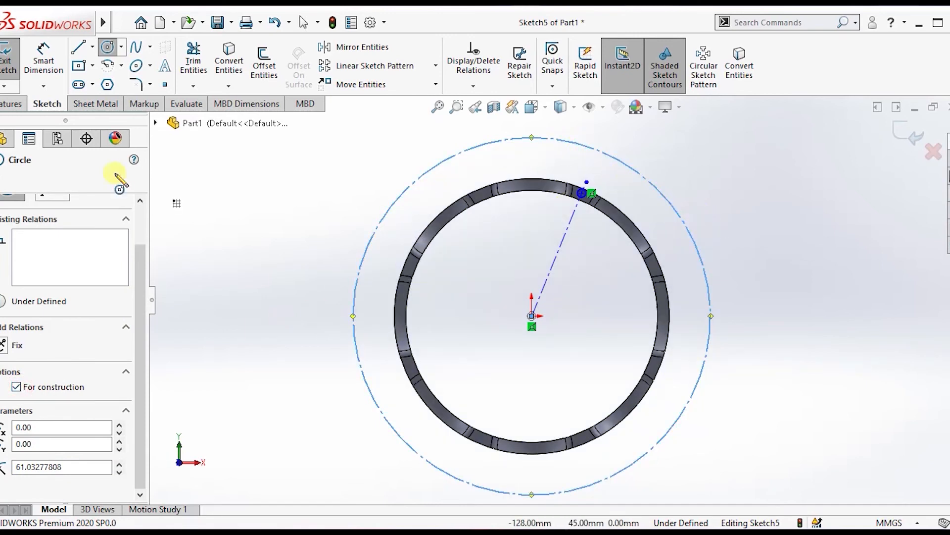
pyautogui.click(1, 179)
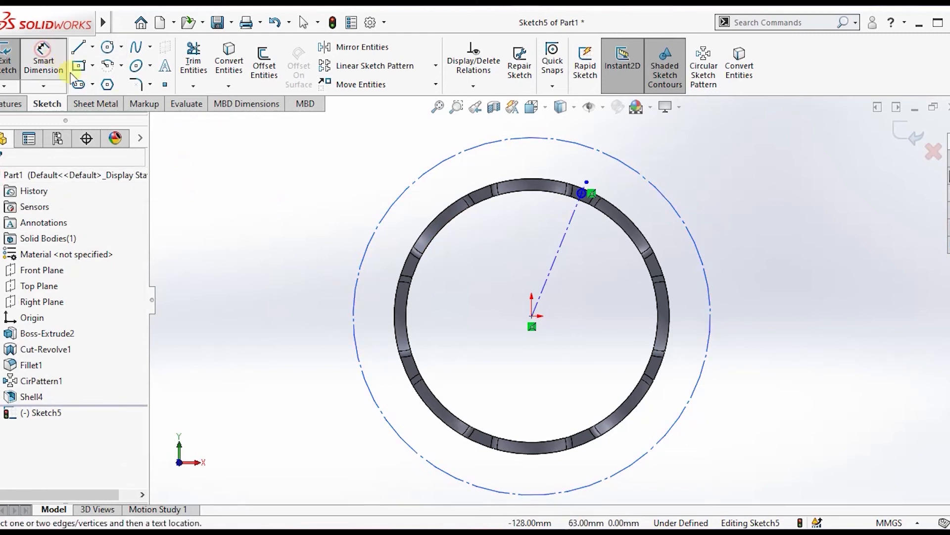
# Dimension the construction circle's diameter as (94+86)/2, giving 90 mm midway between the ring's edges.
pyautogui.click(44, 57)
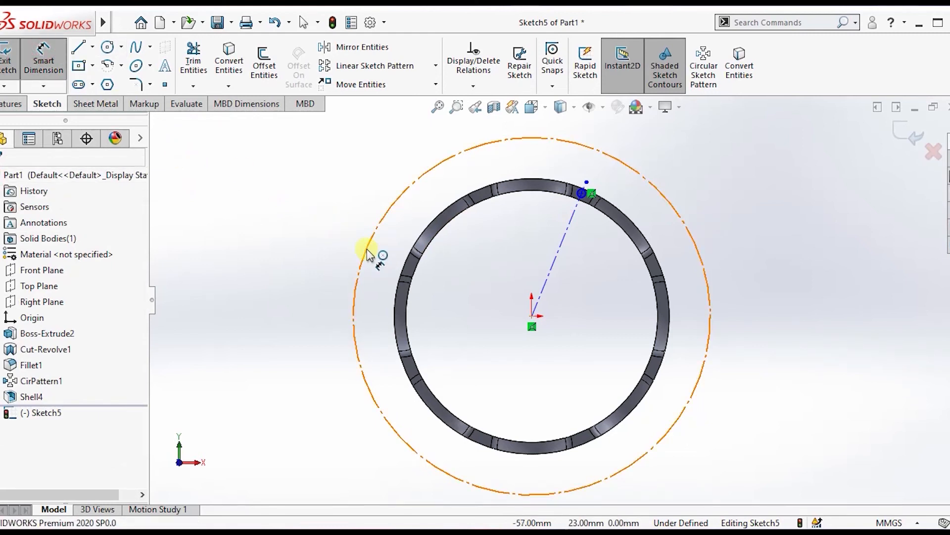
pyautogui.click(49, 67)
pyautogui.click(45, 64)
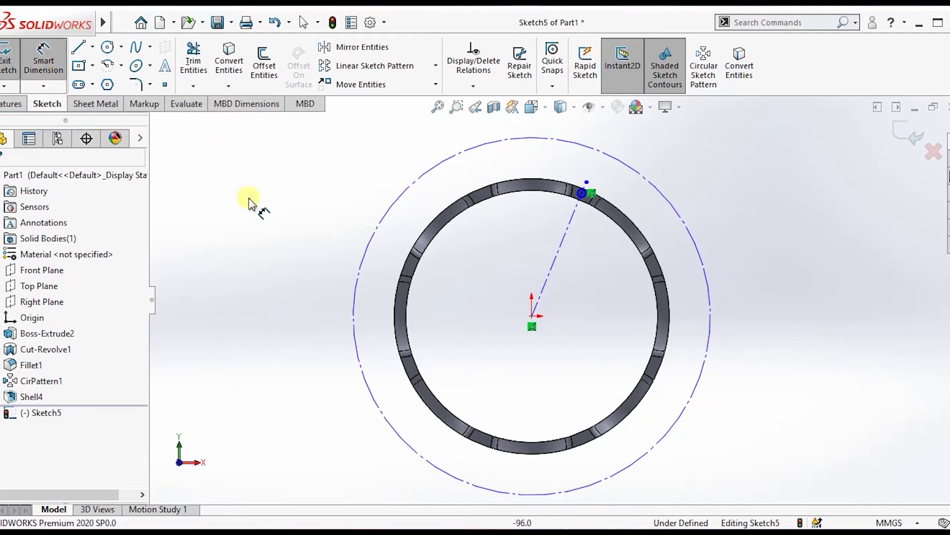
pyautogui.click(357, 258)
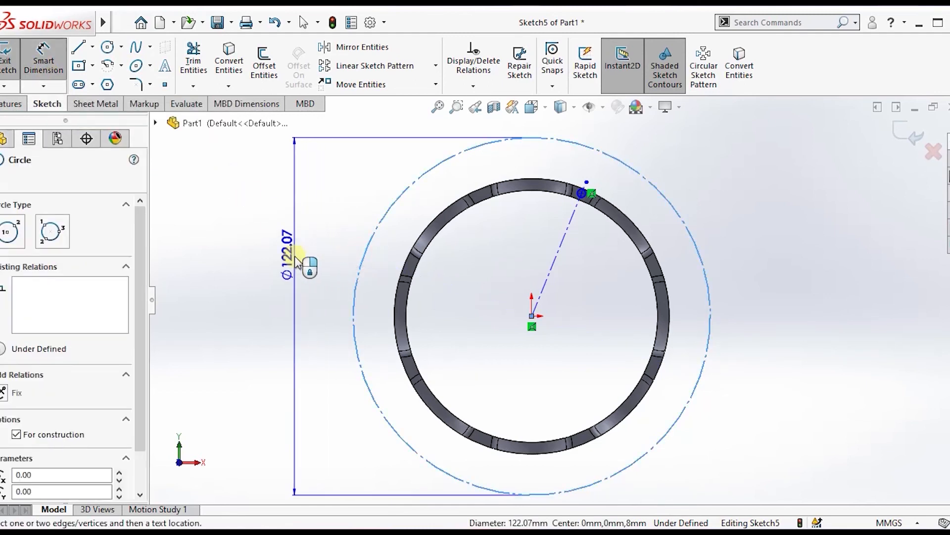
pyautogui.click(292, 255)
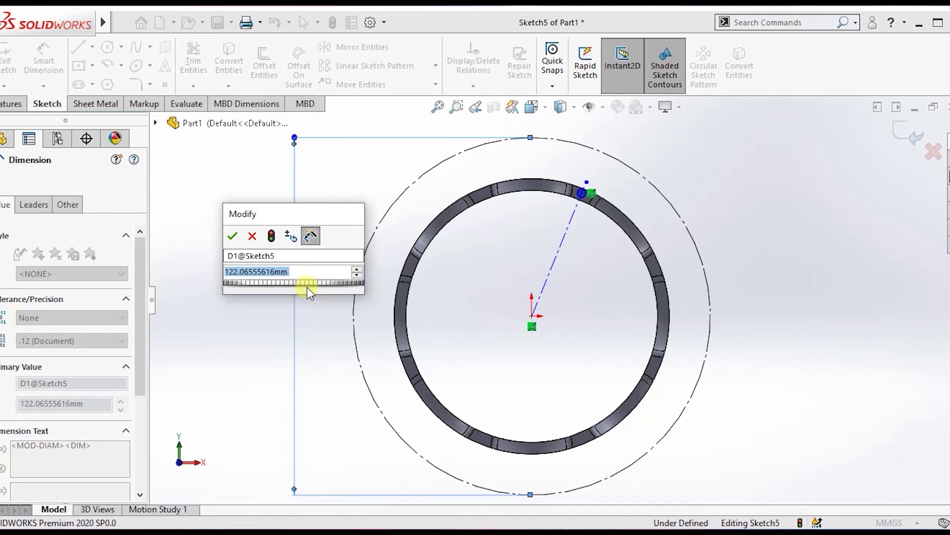
pyautogui.write('(94+86')
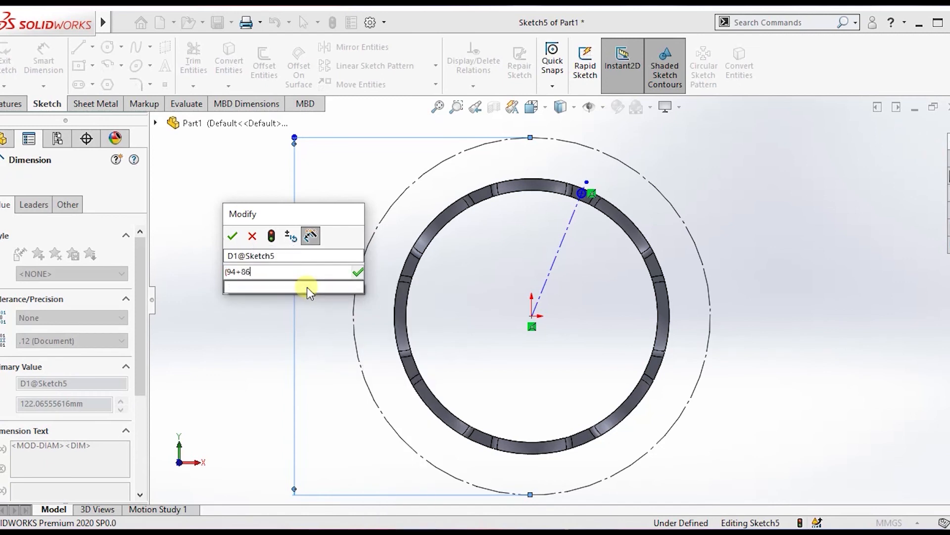
pyautogui.write(')/')
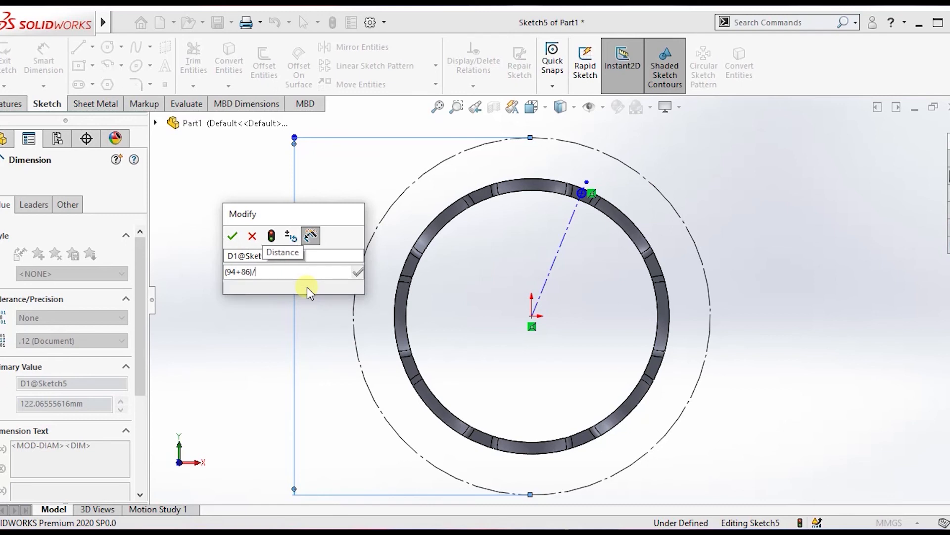
pyautogui.write('2')
pyautogui.press('Return')
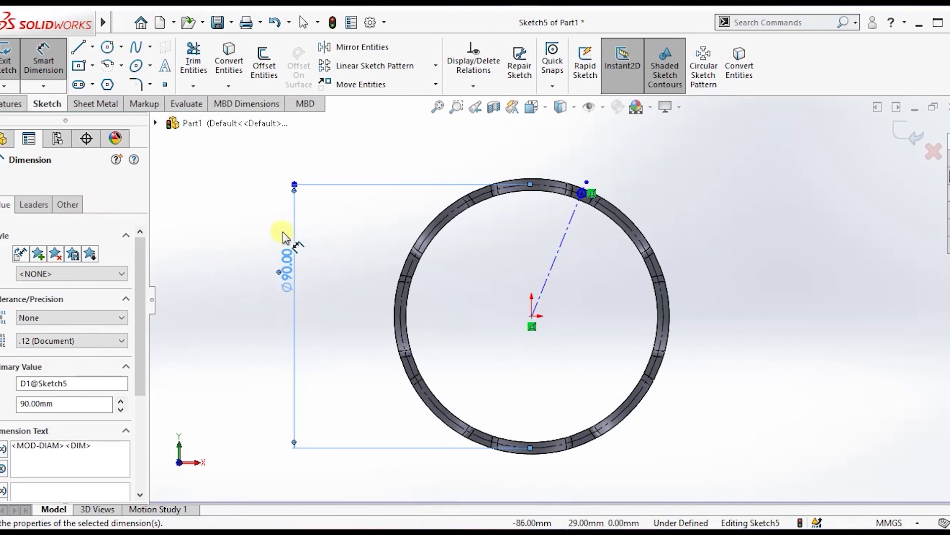
pyautogui.click(2, 179)
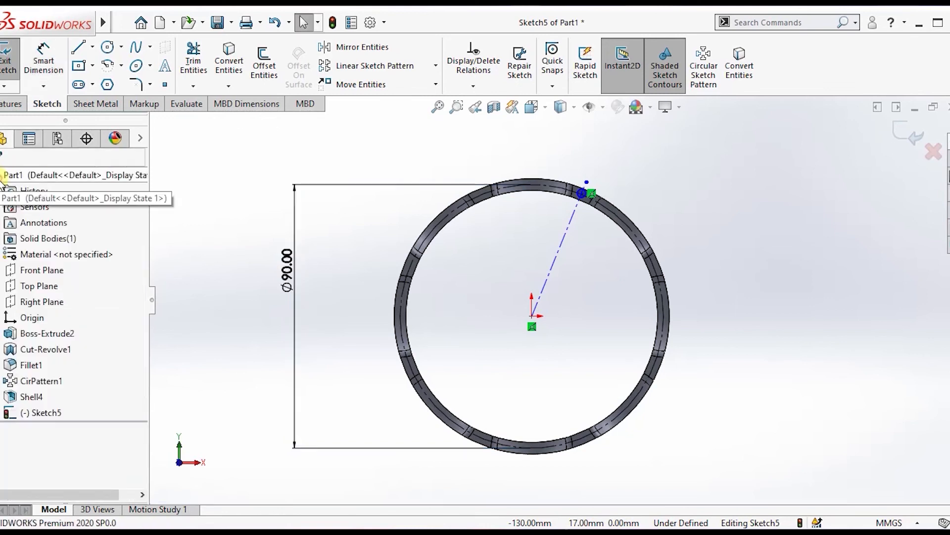
# Dimension the small circle on the land face with a diameter of 2 mm.
pyautogui.scroll(-3, 529, 313)
pyautogui.scroll(2, 529, 313)
pyautogui.scroll(2, 595, 225)
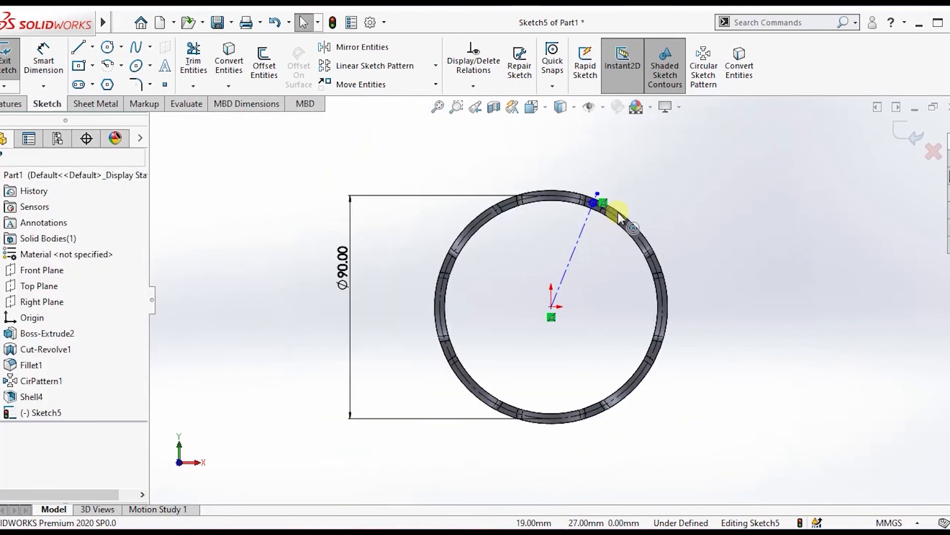
pyautogui.scroll(-10, 562, 239)
pyautogui.scroll(-3, 550, 275)
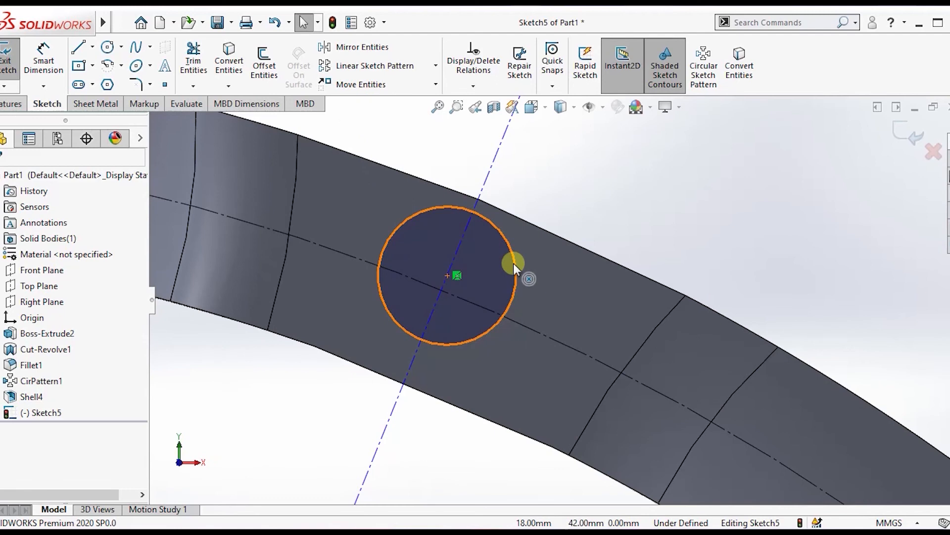
pyautogui.click(51, 64)
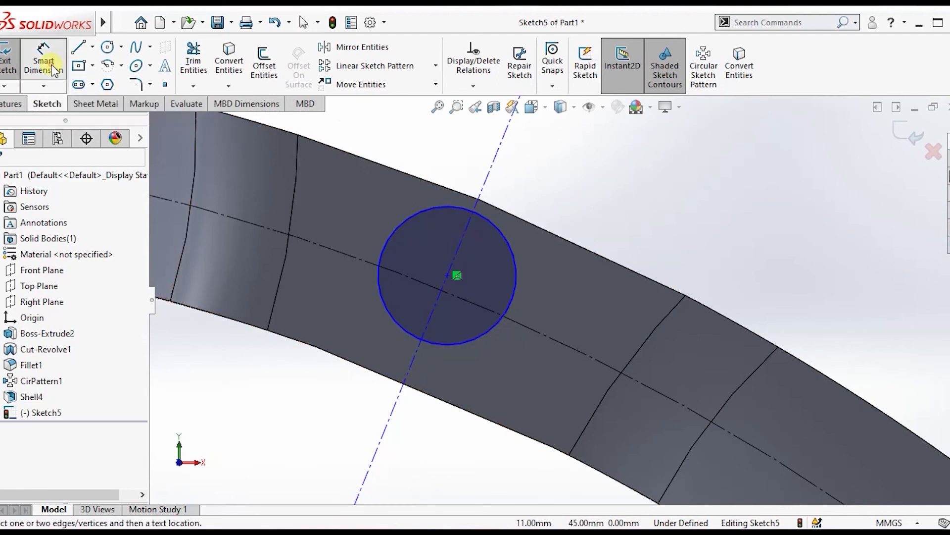
pyautogui.click(413, 215)
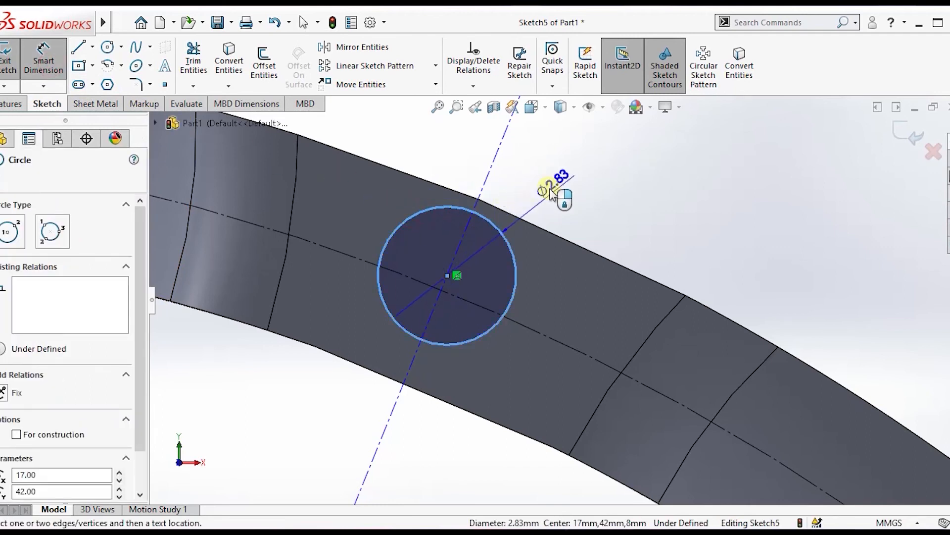
pyautogui.click(612, 205)
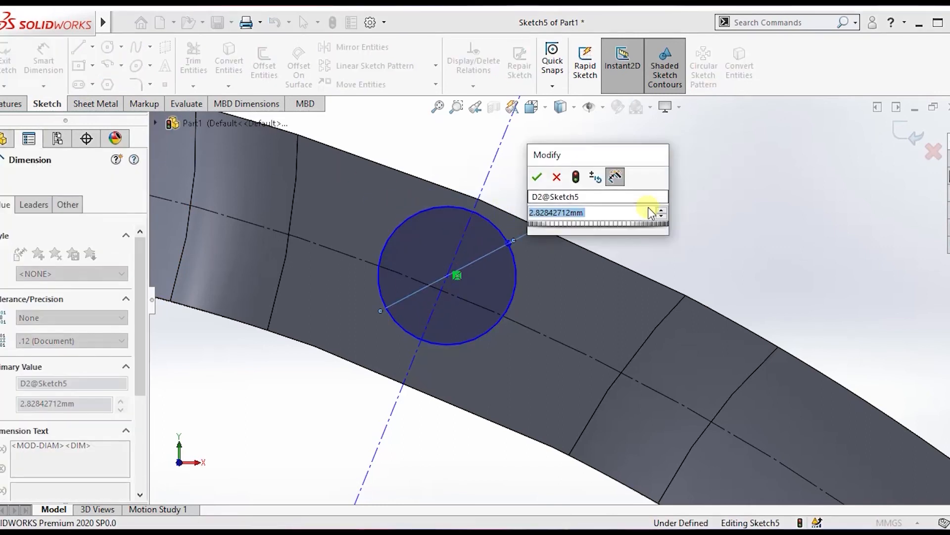
pyautogui.write('2.00')
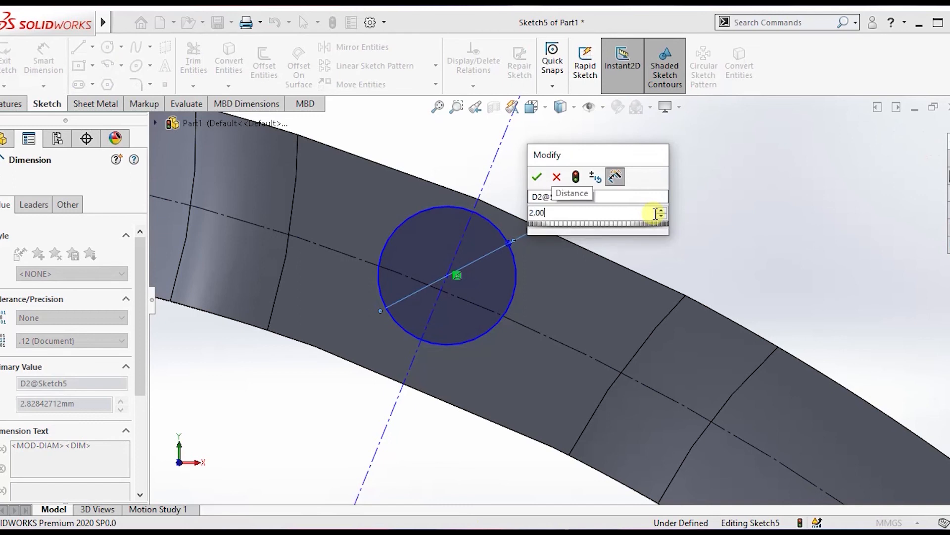
pyautogui.press('Return')
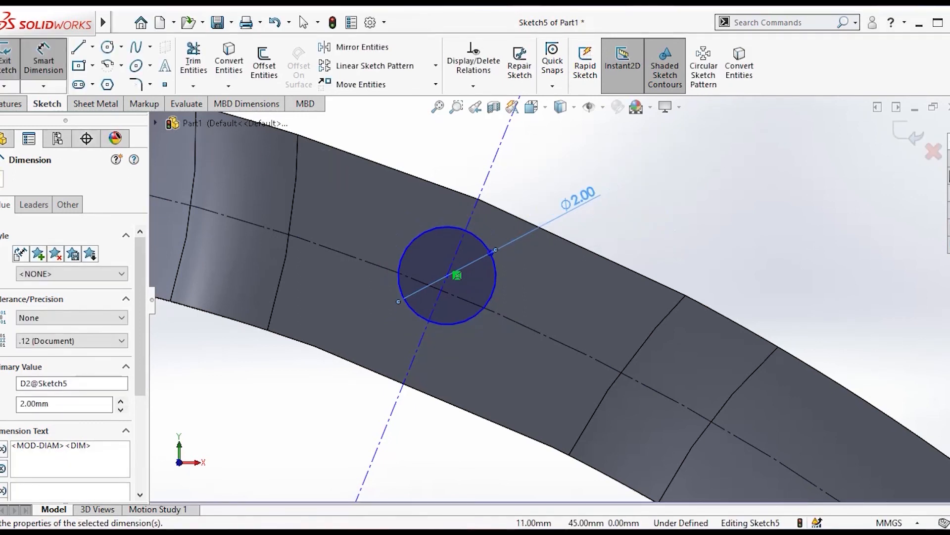
pyautogui.press('Escape')
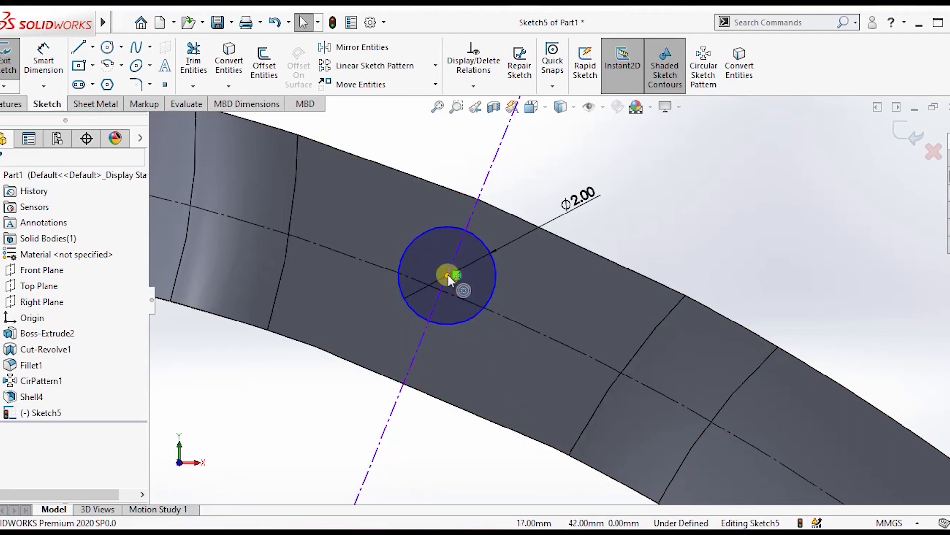
pyautogui.scroll(5, 447, 275)
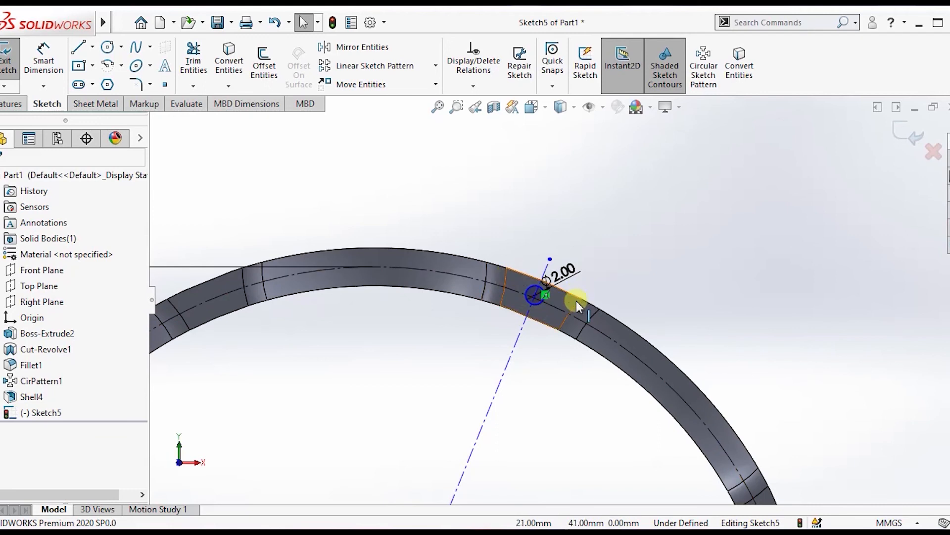
pyautogui.scroll(-3, 565, 307)
pyautogui.click(558, 293)
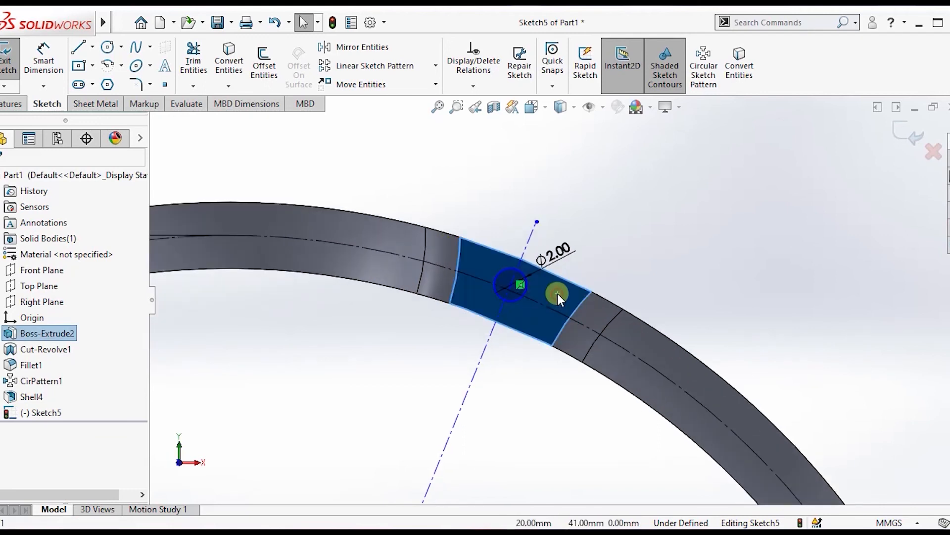
pyautogui.click(588, 263)
pyautogui.scroll(-4, 475, 296)
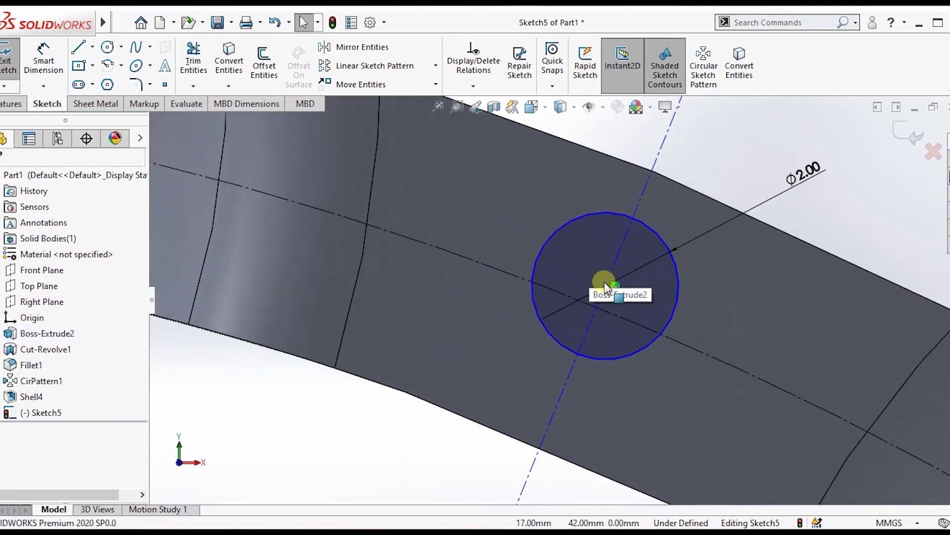
pyautogui.scroll(-5, 605, 286)
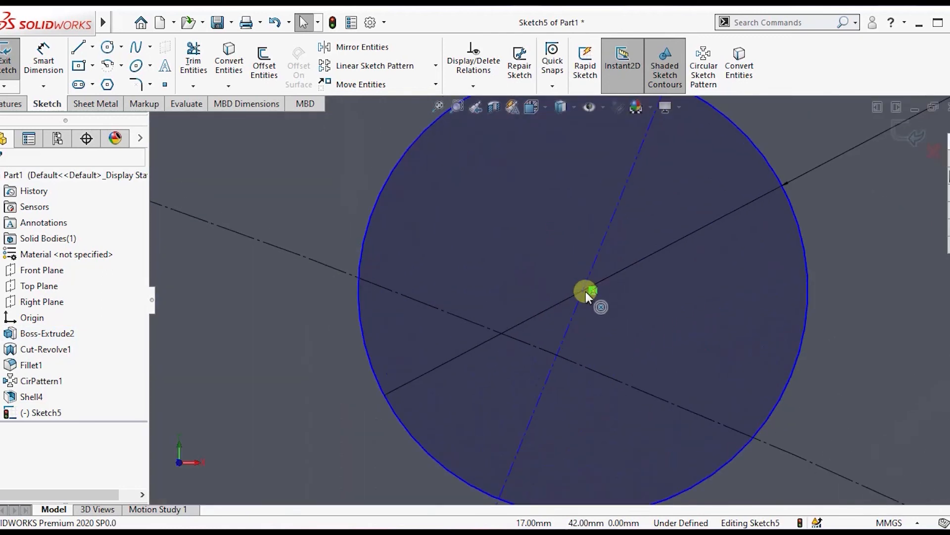
# Add an Intersection relation placing the 2 mm circle's centre where the radial construction line crosses the 90 mm construction circle.
pyautogui.scroll(8, 583, 289)
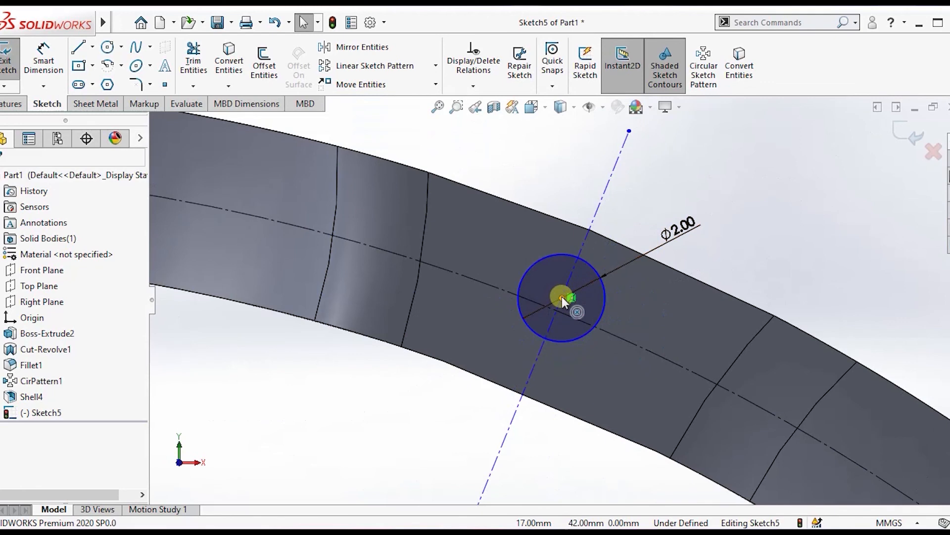
pyautogui.click(563, 298)
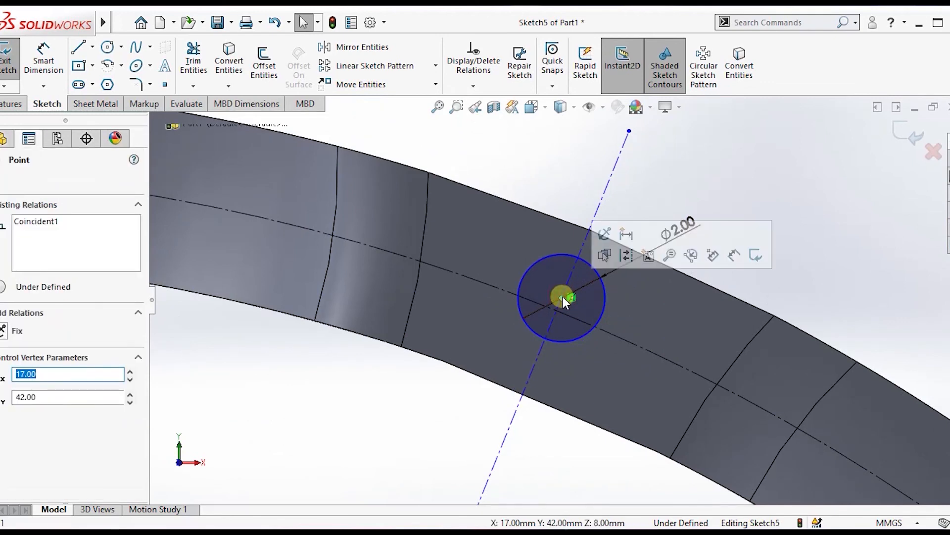
pyautogui.keyDown('ctrl'); pyautogui.click(612, 184); pyautogui.keyUp('ctrl')
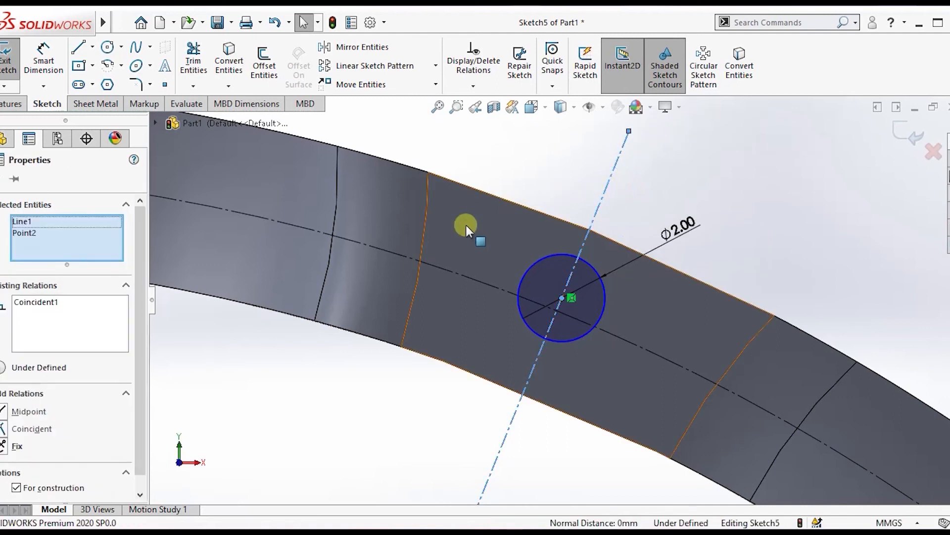
pyautogui.keyDown('ctrl'); pyautogui.click(437, 267); pyautogui.keyUp('ctrl')
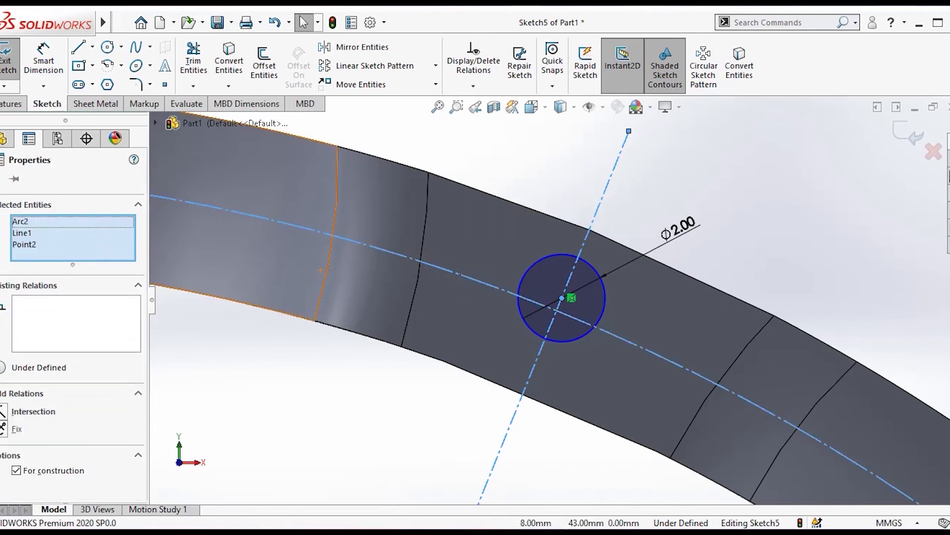
pyautogui.click(33, 221)
pyautogui.click(31, 232)
pyautogui.click(34, 245)
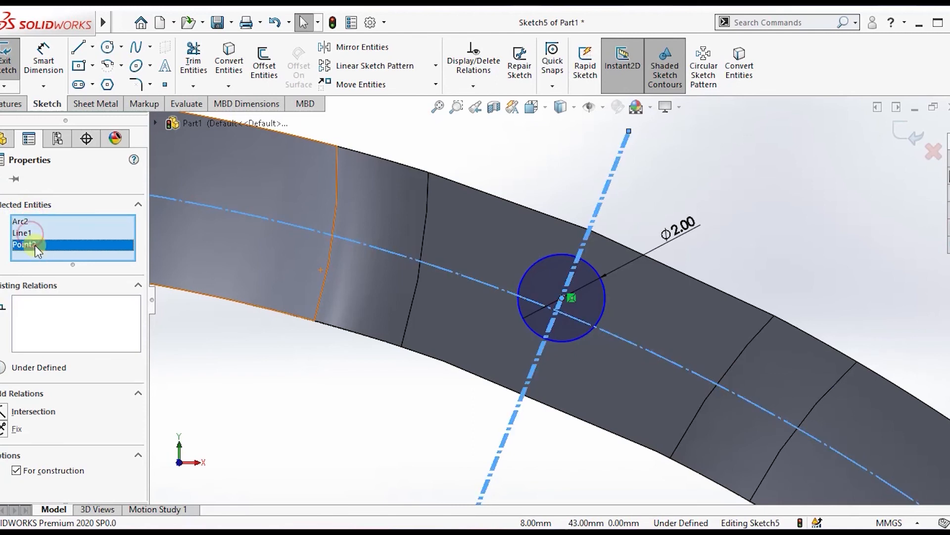
pyautogui.click(46, 309)
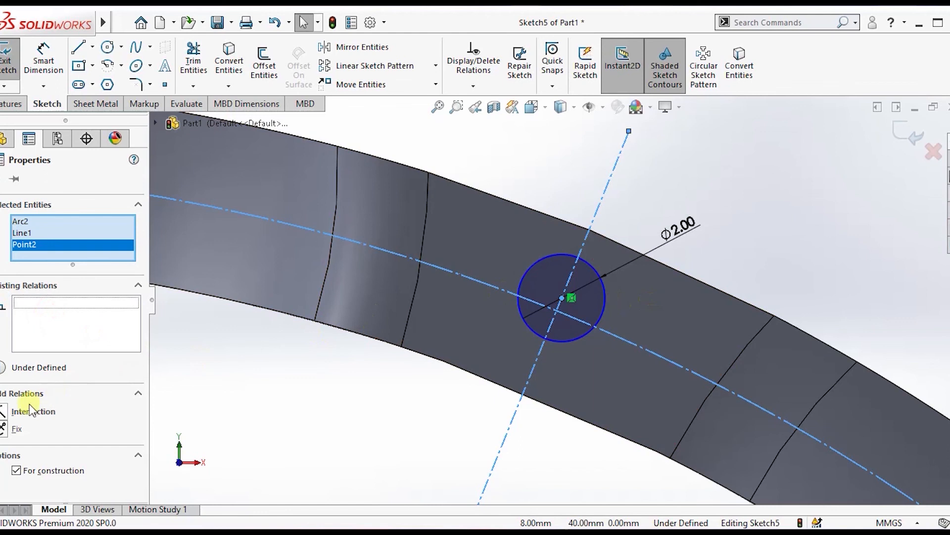
pyautogui.click(3, 411)
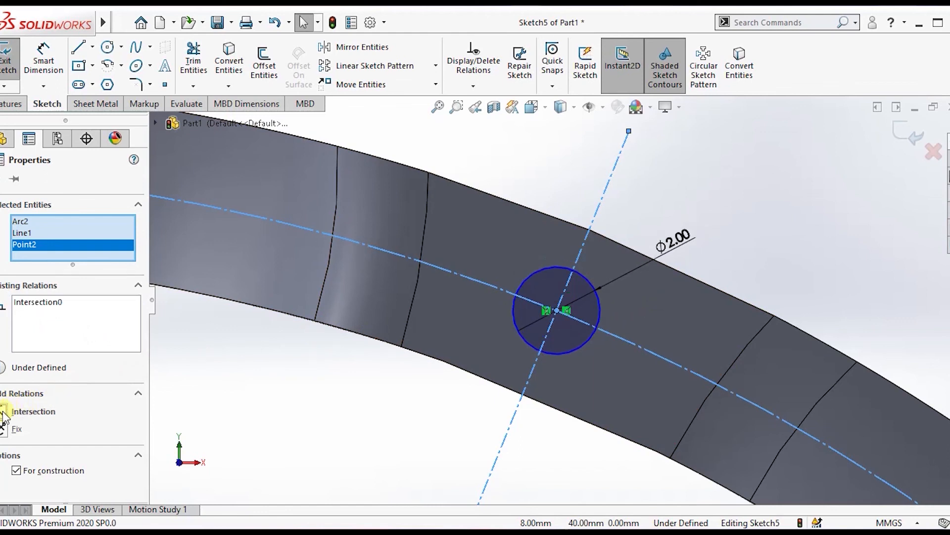
pyautogui.click(30, 301)
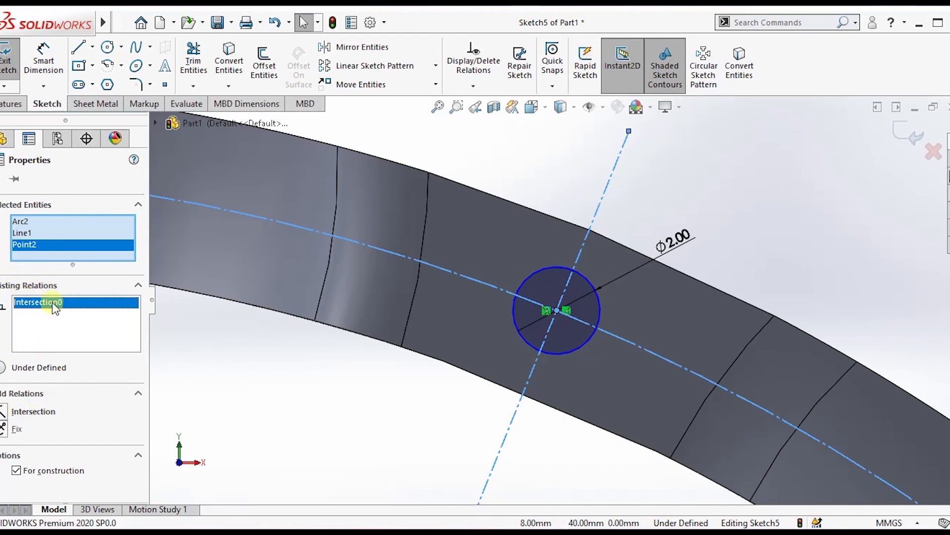
pyautogui.click(29, 221)
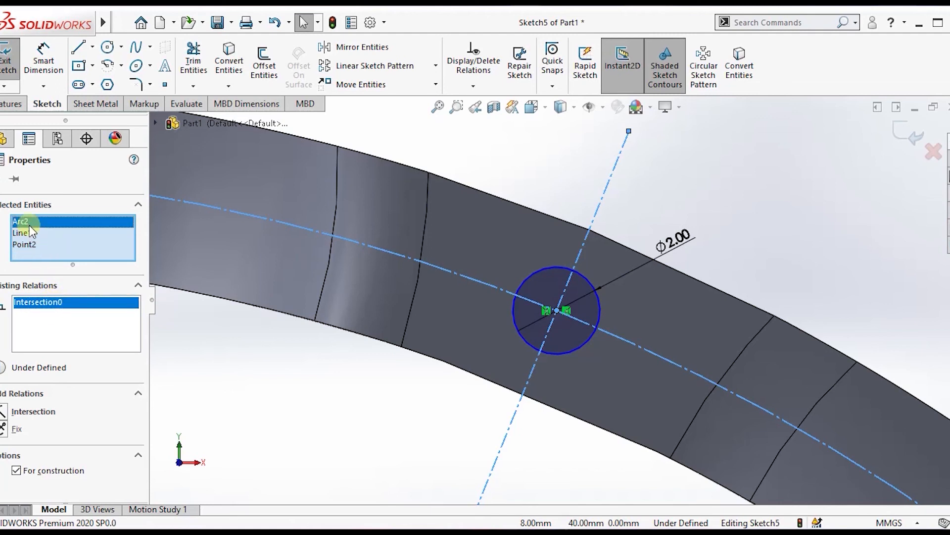
pyautogui.click(33, 233)
pyautogui.click(33, 245)
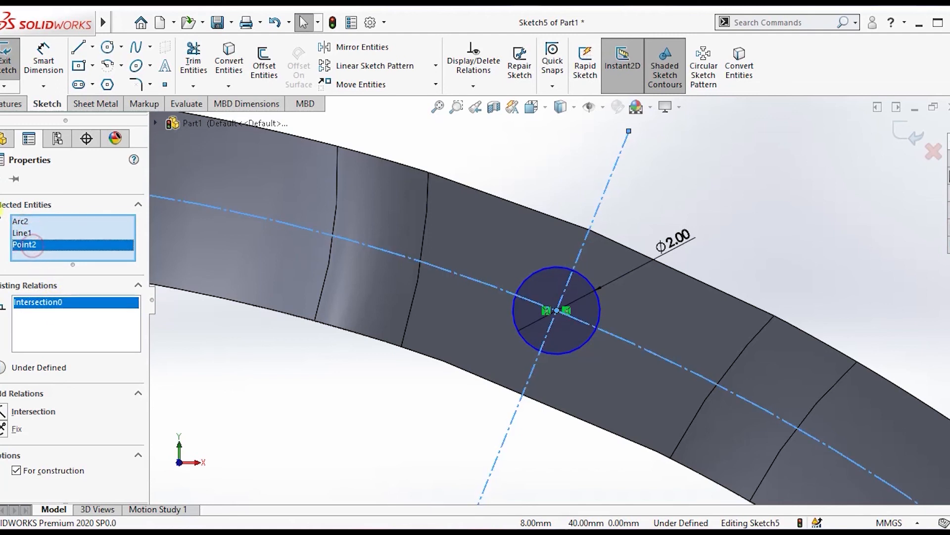
pyautogui.click(2, 184)
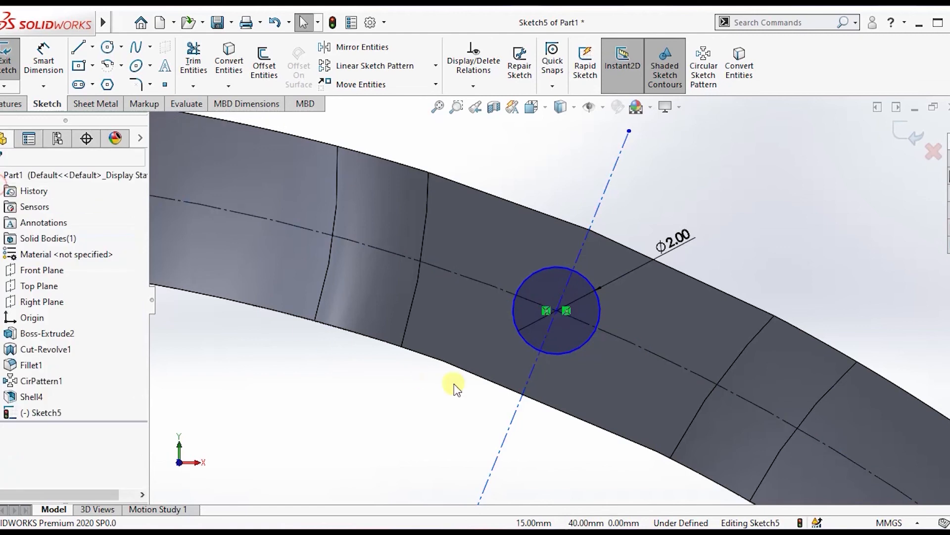
# Move the 2 mm circle's centre along the 90 mm construction circle to about X 18.17, Y 41.17 mm.
pyautogui.press('f')
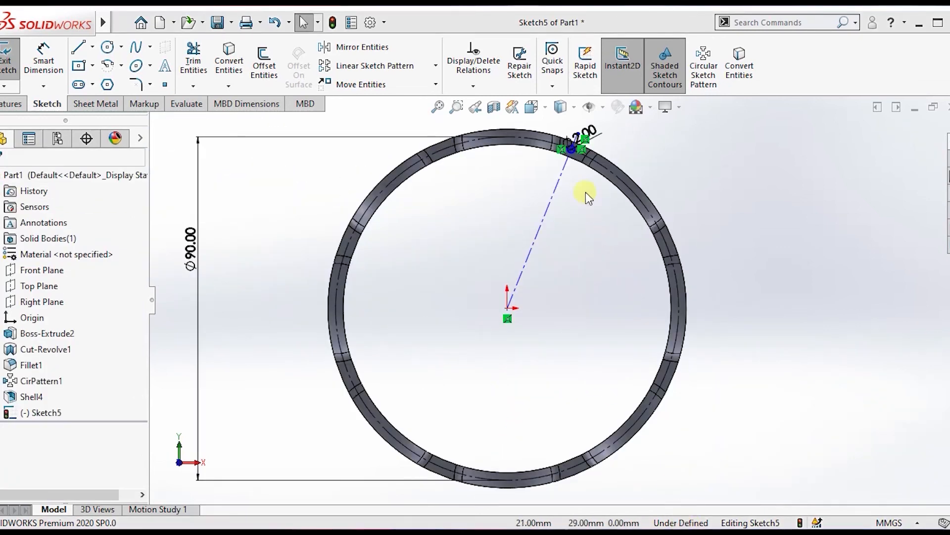
pyautogui.scroll(-6, 583, 155)
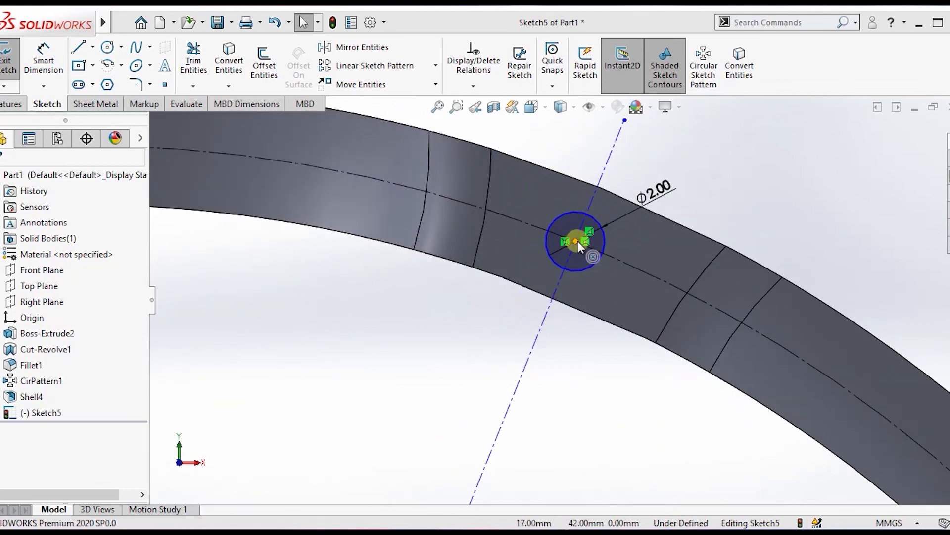
pyautogui.moveTo(577, 241); pyautogui.dragTo(618, 257)
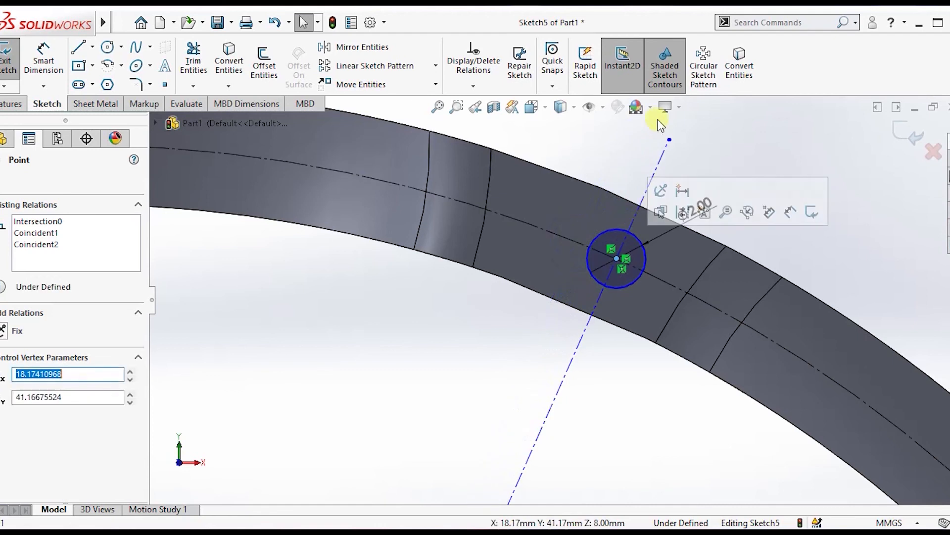
# Make the radial construction line coincident with the midpoint of the land's outer edge.
pyautogui.click(660, 157)
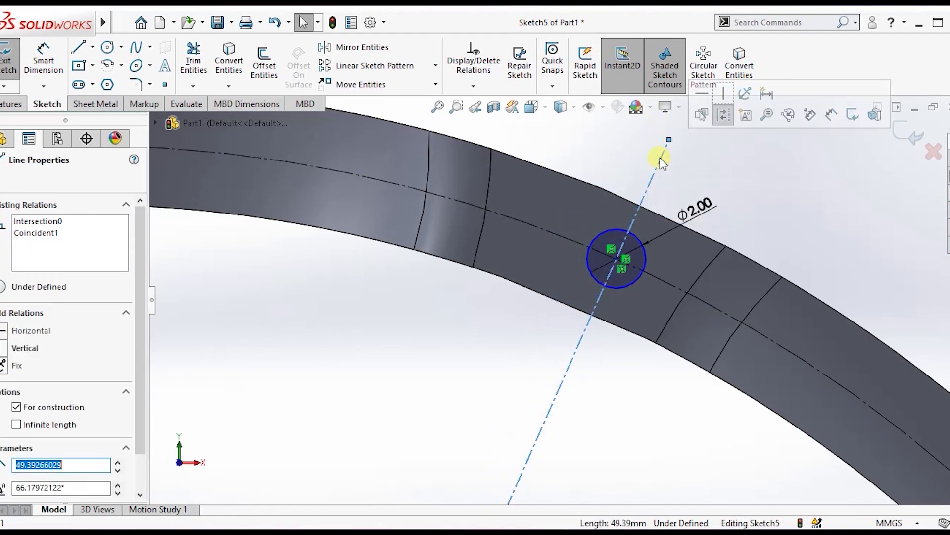
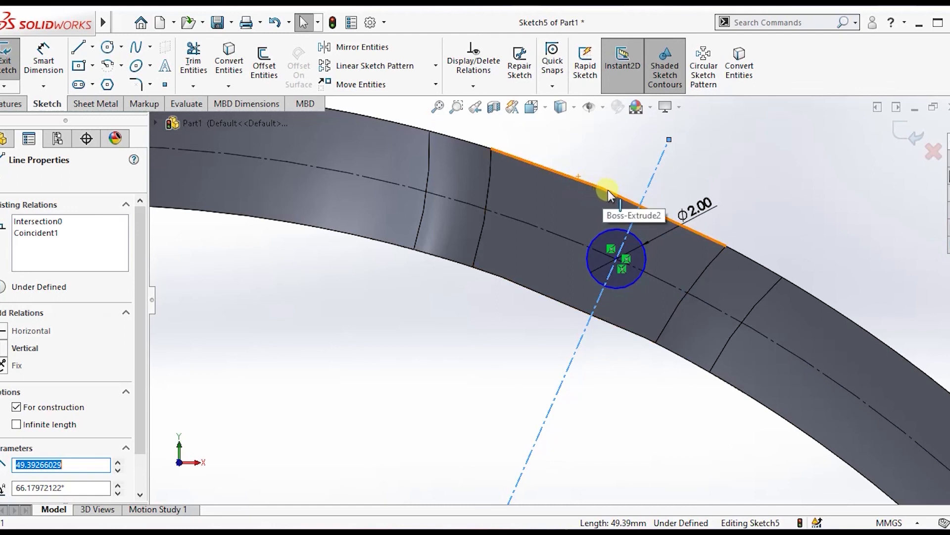
pyautogui.click(677, 181)
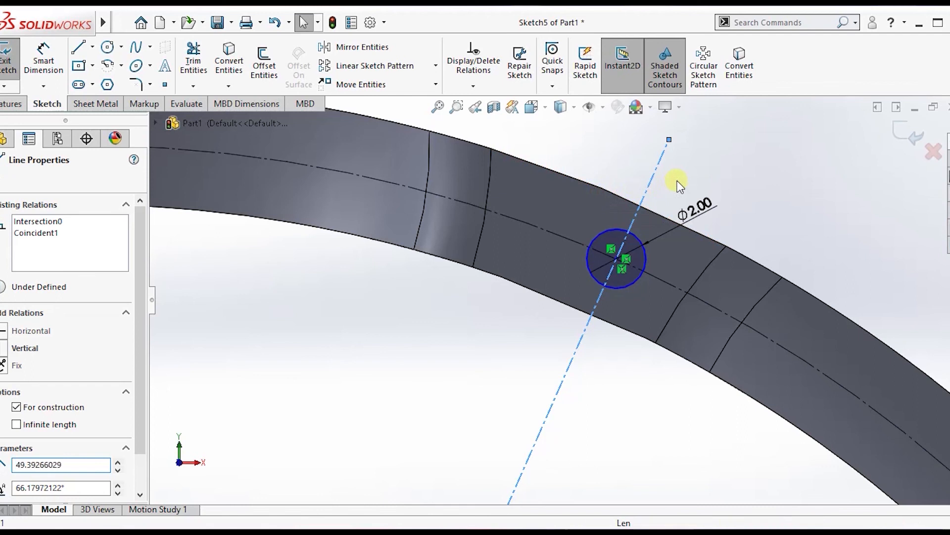
pyautogui.click(651, 183)
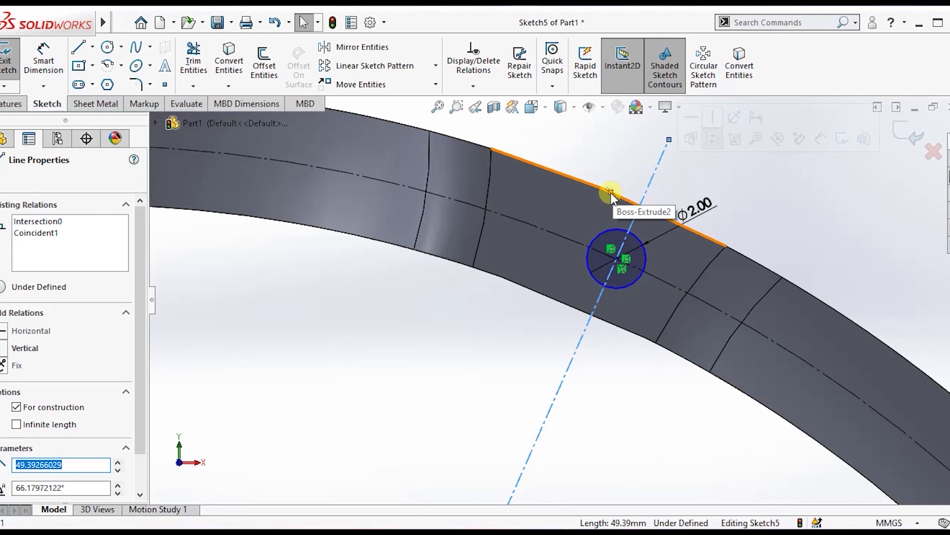
pyautogui.keyDown('ctrl'); pyautogui.click(611, 192); pyautogui.keyUp('ctrl')
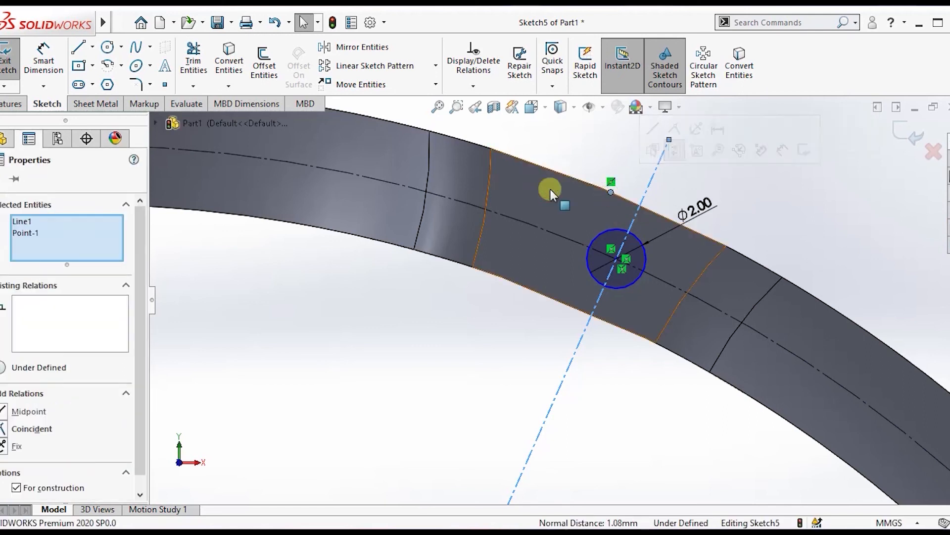
pyautogui.click(30, 225)
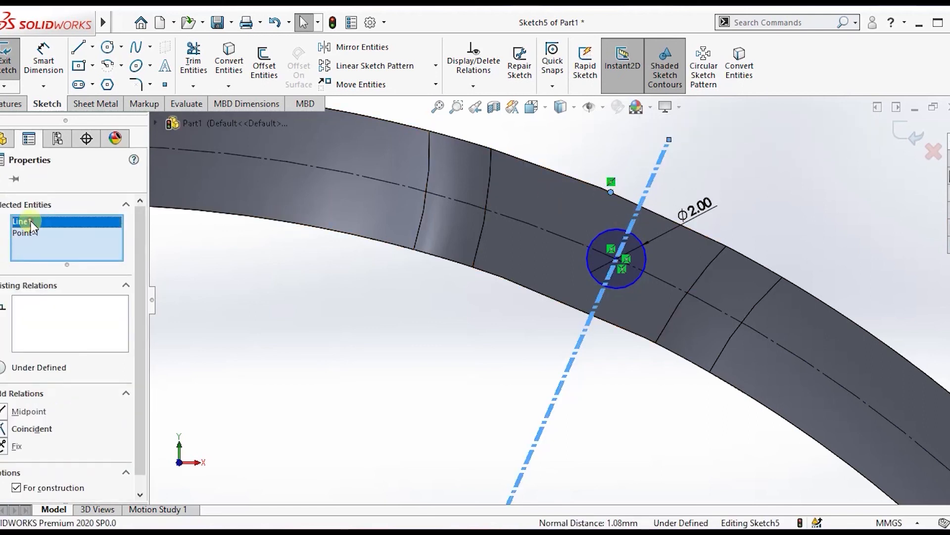
pyautogui.click(30, 233)
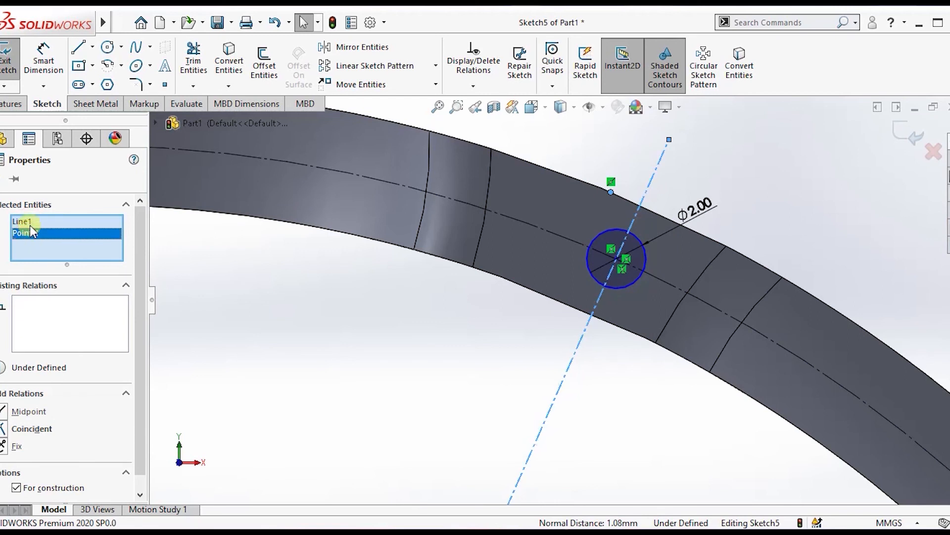
pyautogui.click(30, 226)
pyautogui.click(30, 232)
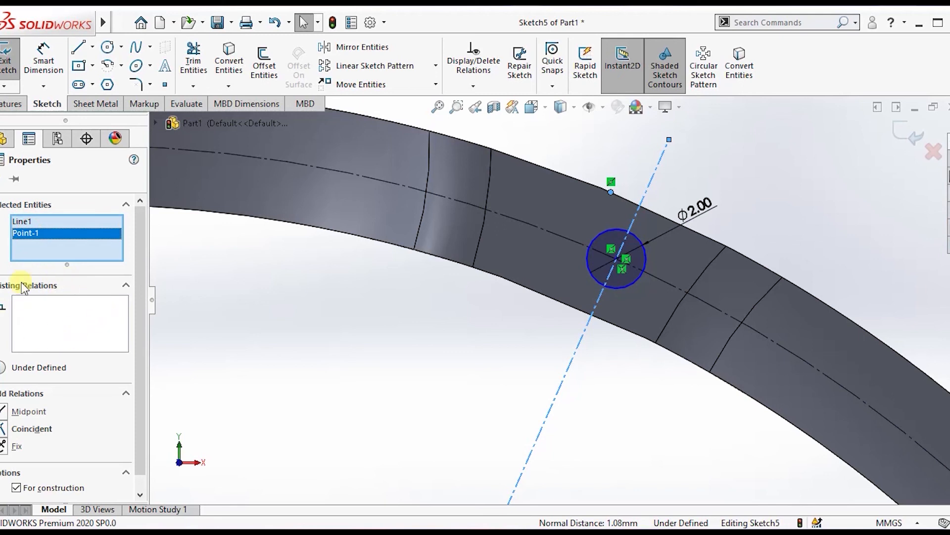
pyautogui.click(3, 429)
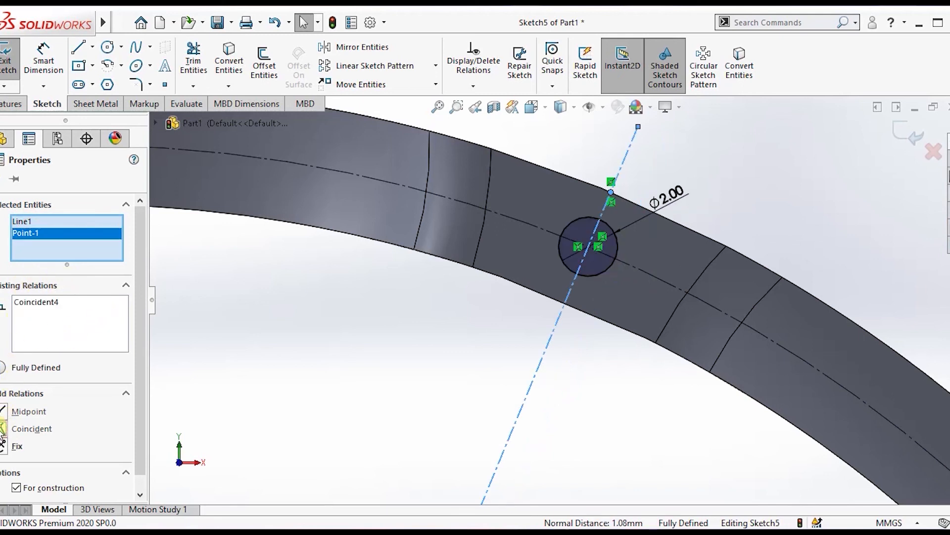
# Close the relation properties, check the 2 mm circle's centre point, and exit the fully defined sketch.
pyautogui.click(2, 181)
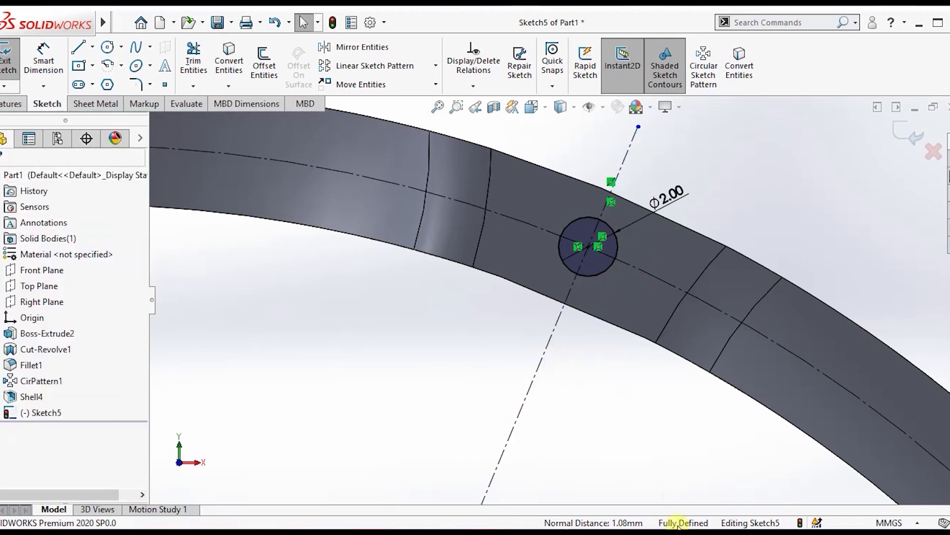
pyautogui.click(589, 246)
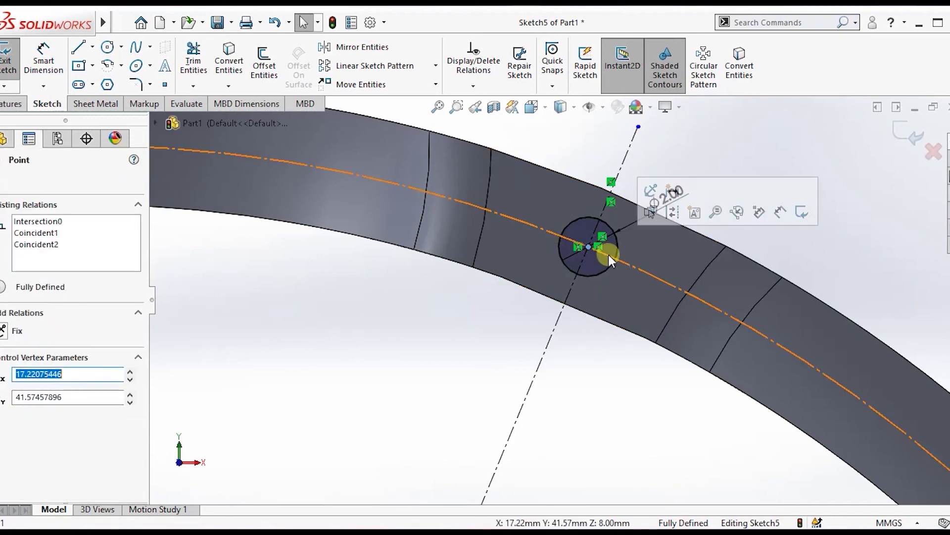
pyautogui.click(3, 139)
pyautogui.scroll(10, 464, 326)
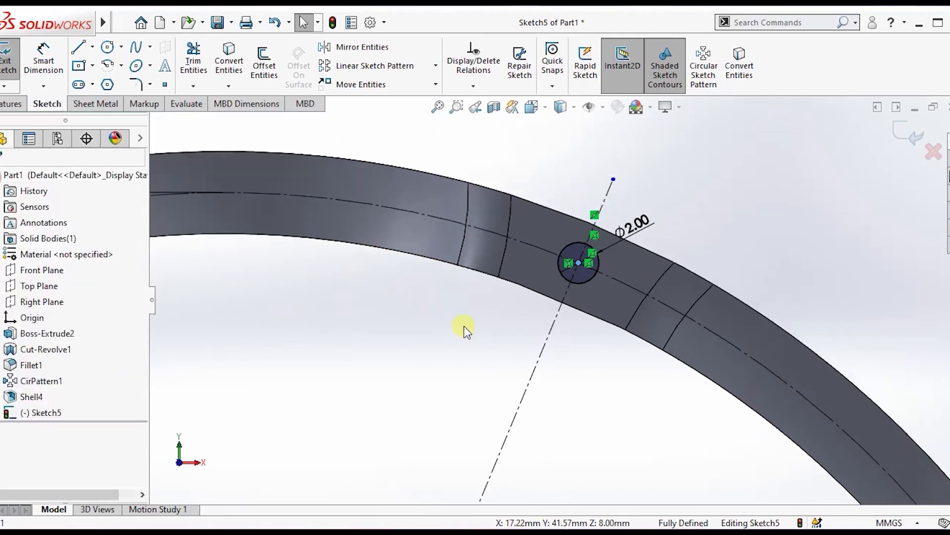
pyautogui.scroll(-2, 526, 418)
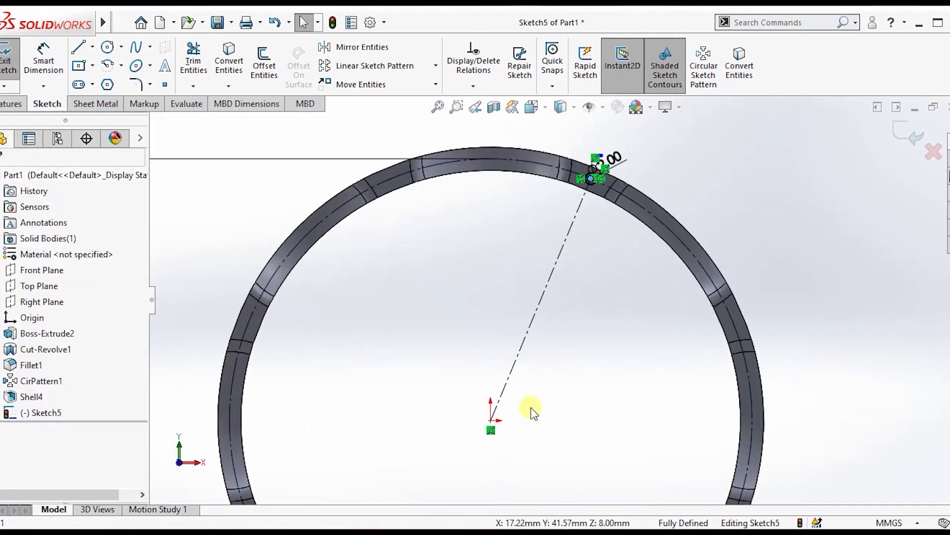
pyautogui.click(9, 68)
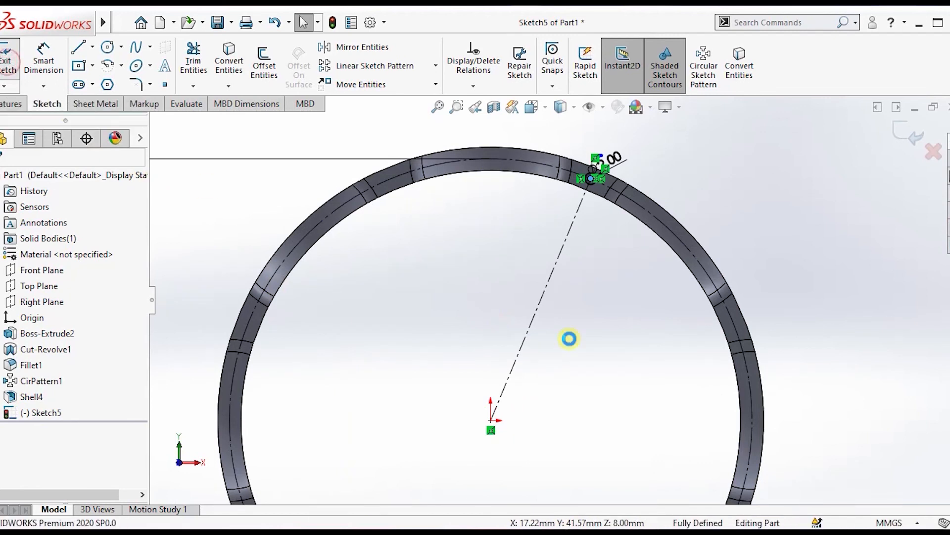
# Cut-extrude the 2 mm circle sketch from its sketch plane with the Through All end condition to make a hole in the land.
pyautogui.moveTo(768, 371)
pyautogui.mouseDown(button='middle')
pyautogui.moveTo(711, 322)
pyautogui.moveTo(637, 344)
pyautogui.moveTo(552, 287)
pyautogui.moveTo(516, 206)
pyautogui.mouseUp(button='middle')
pyautogui.scroll(5, 528, 291)
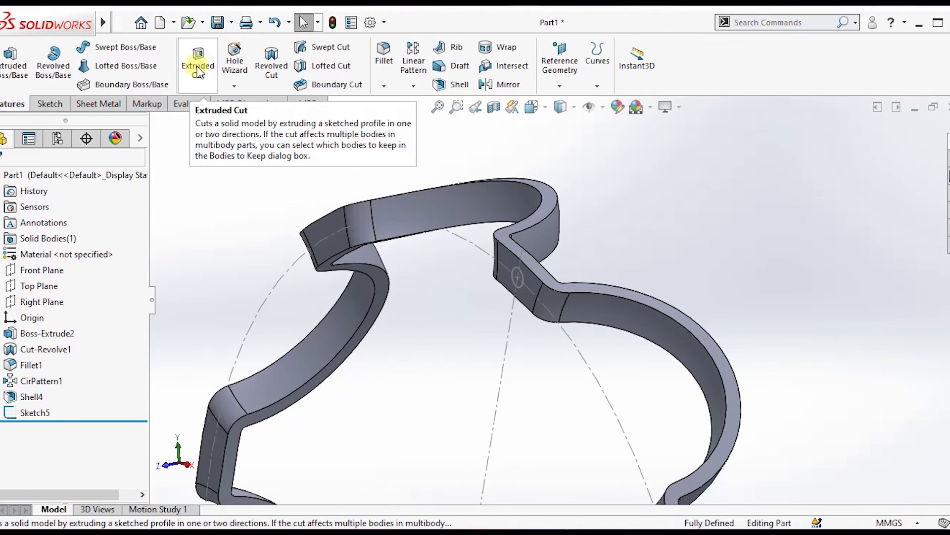
pyautogui.click(23, 416)
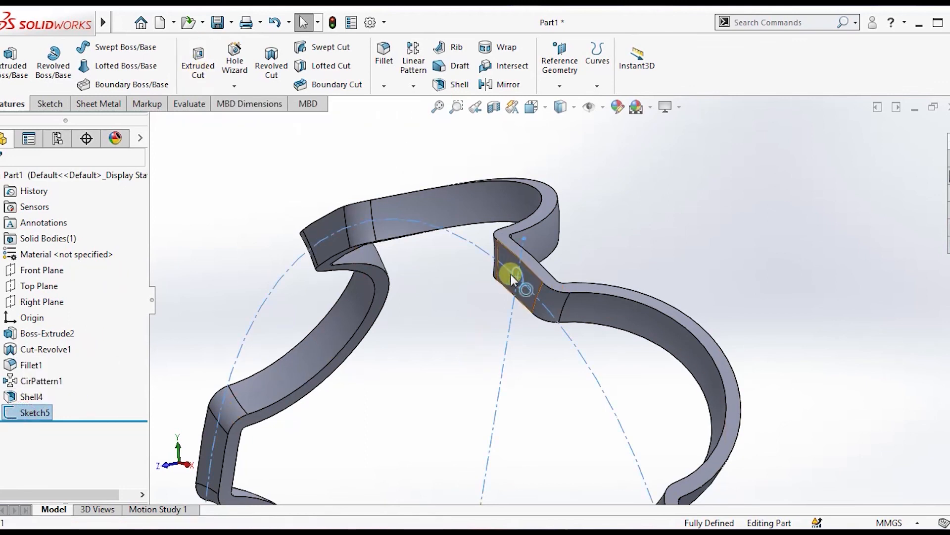
pyautogui.click(195, 76)
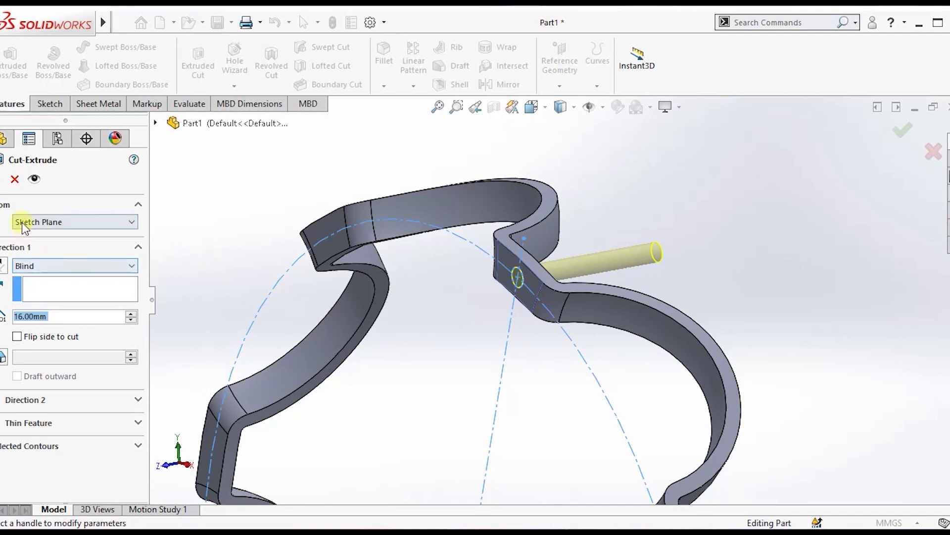
pyautogui.click(57, 221)
pyautogui.click(58, 231)
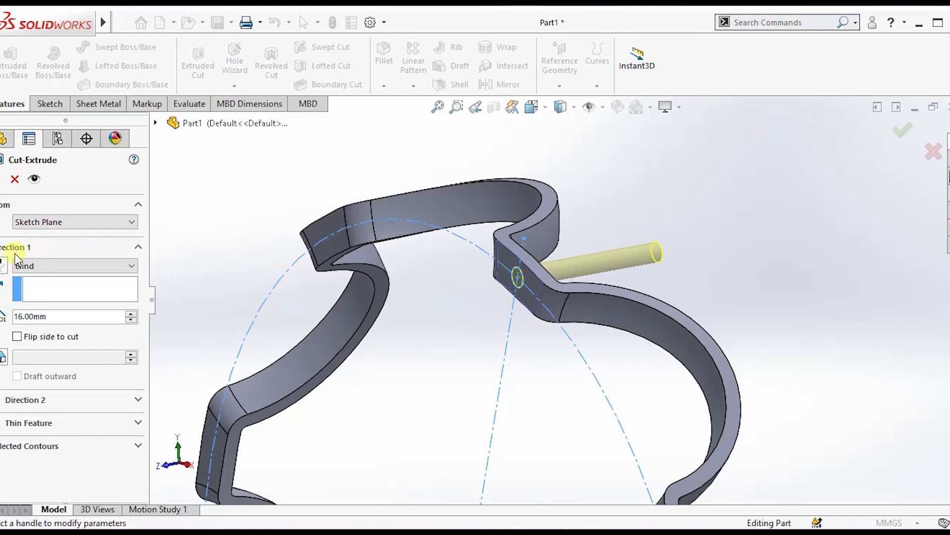
pyautogui.click(33, 269)
pyautogui.click(33, 268)
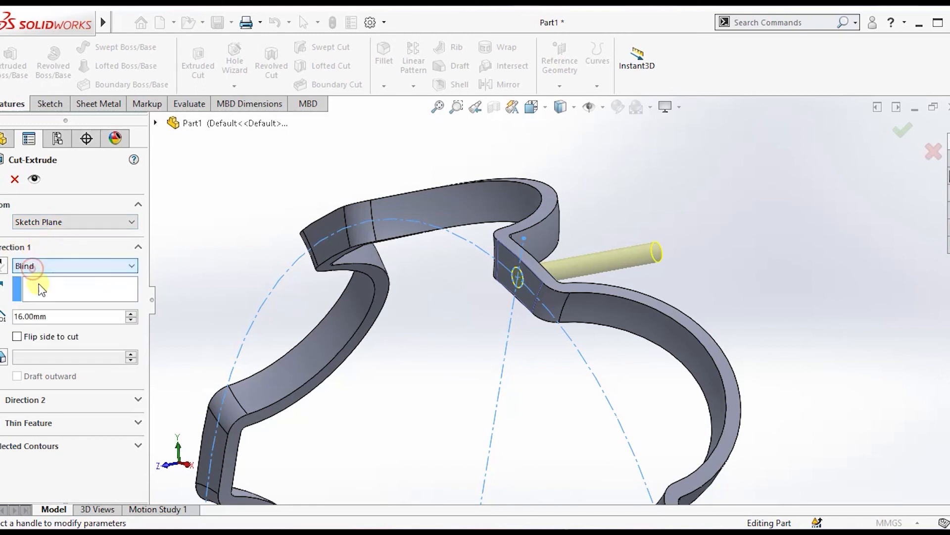
pyautogui.click(66, 265)
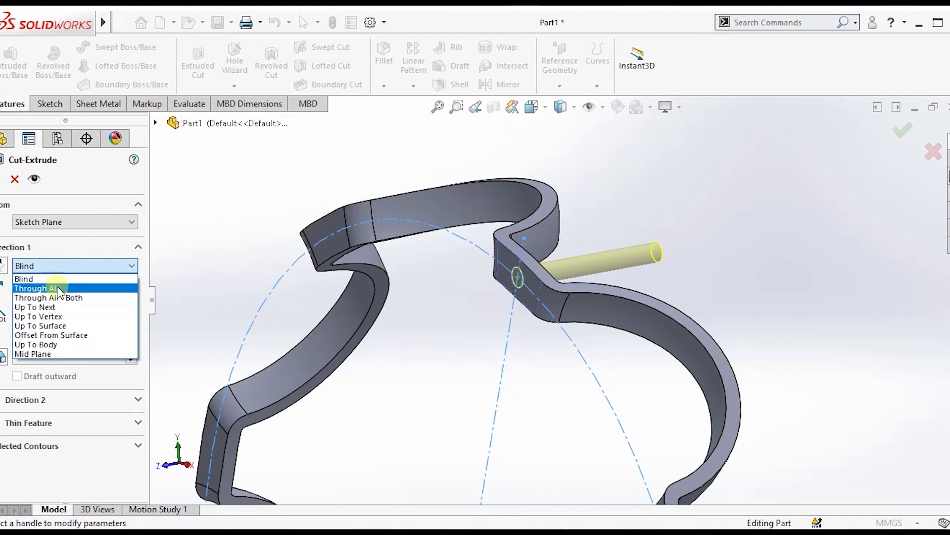
pyautogui.click(57, 288)
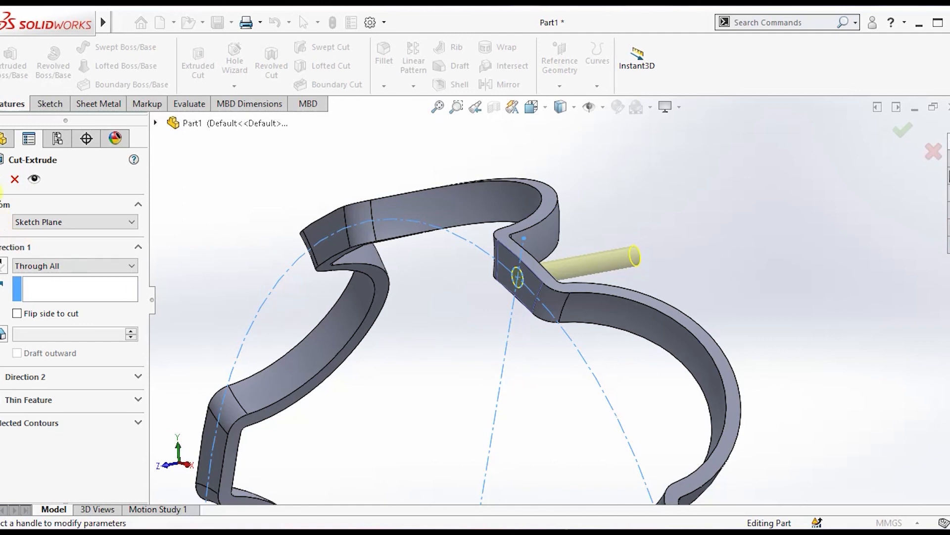
pyautogui.click(1, 179)
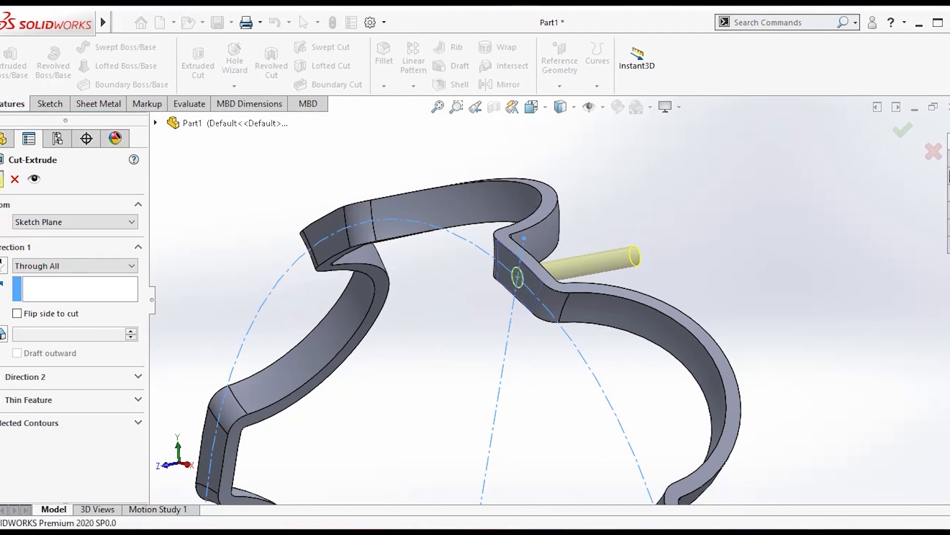
# Examine the hole through the land up close and the whole cage from several angles.
pyautogui.moveTo(481, 410); pyautogui.dragTo(624, 332, button='middle')
pyautogui.scroll(-8, 647, 276)
pyautogui.scroll(8, 555, 302)
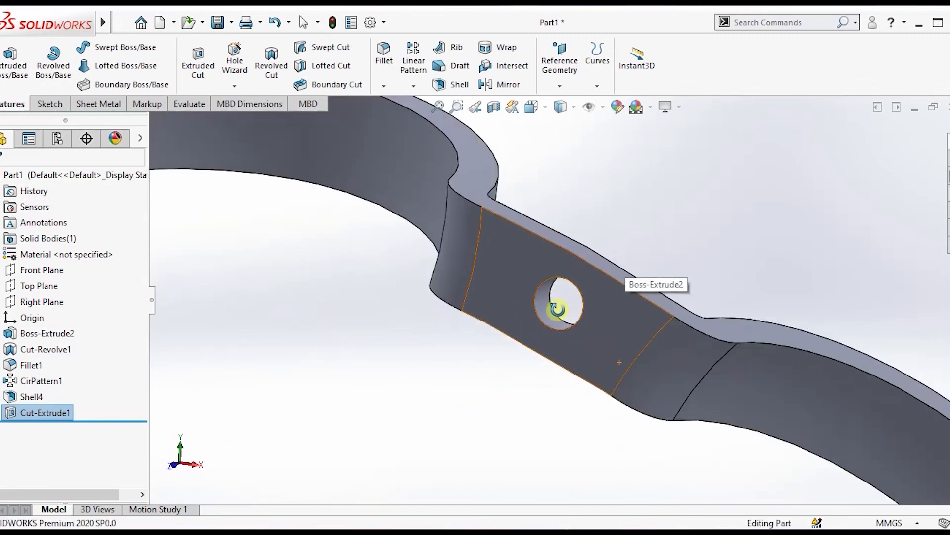
pyautogui.scroll(6, 553, 364)
pyautogui.moveTo(547, 403); pyautogui.dragTo(558, 430, button='middle')
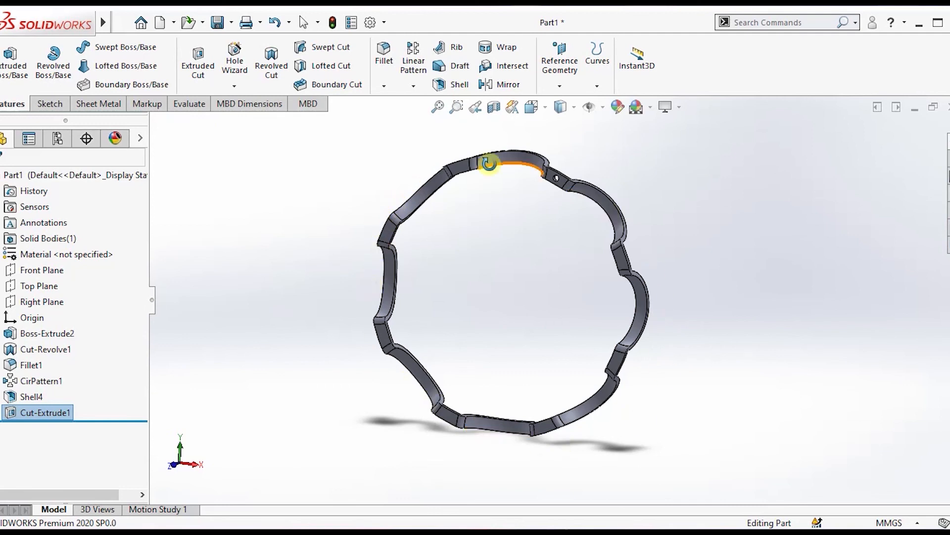
pyautogui.press('Escape')
pyautogui.scroll(-3, 673, 240)
pyautogui.scroll(3, 674, 246)
pyautogui.scroll(-2, 468, 156)
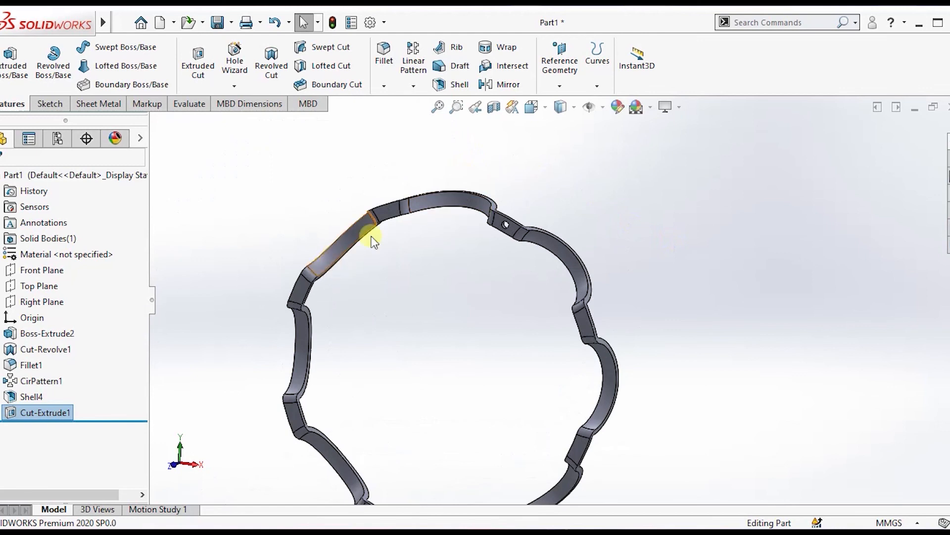
# Start a circular pattern with 8 equally spaced instances over 360 degrees, using a land's outer circular edge as the direction reference.
pyautogui.click(416, 88)
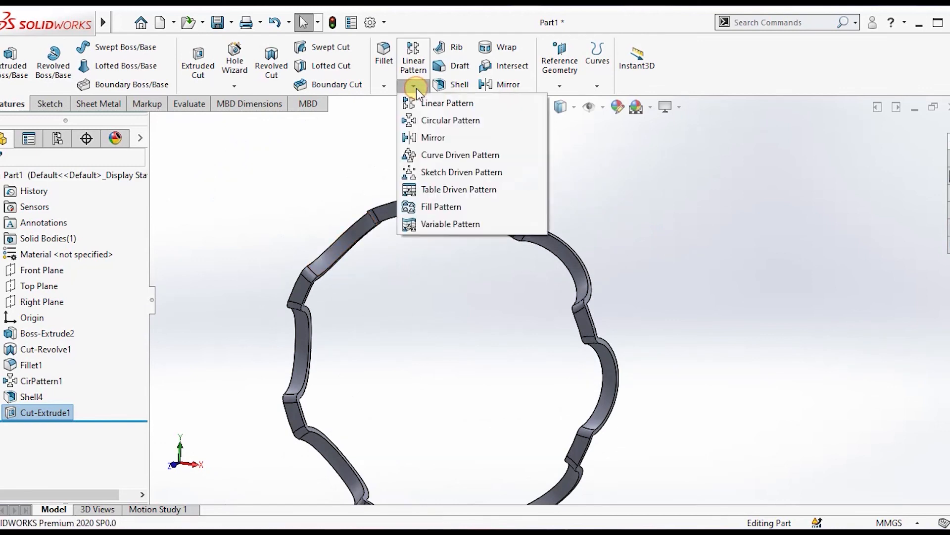
pyautogui.click(351, 154)
pyautogui.click(413, 87)
pyautogui.click(342, 148)
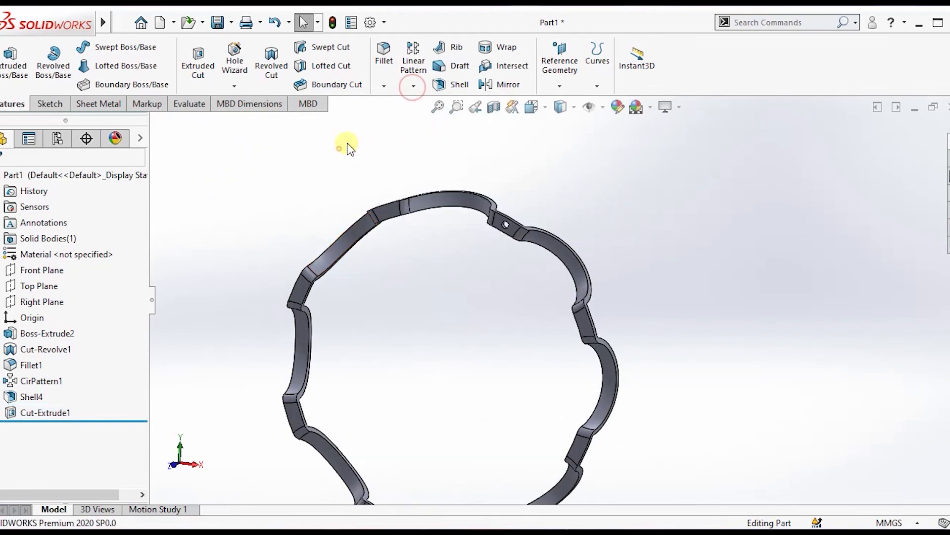
pyautogui.click(423, 88)
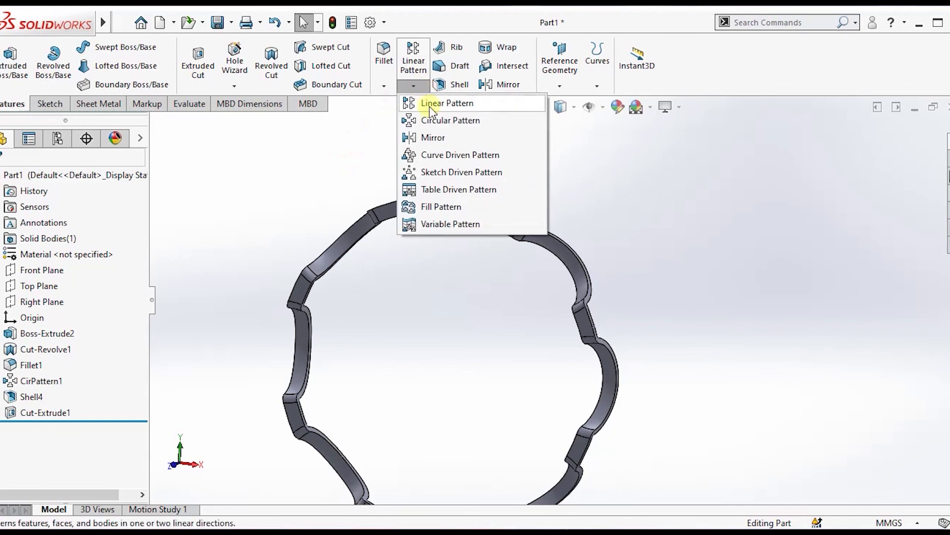
pyautogui.click(411, 120)
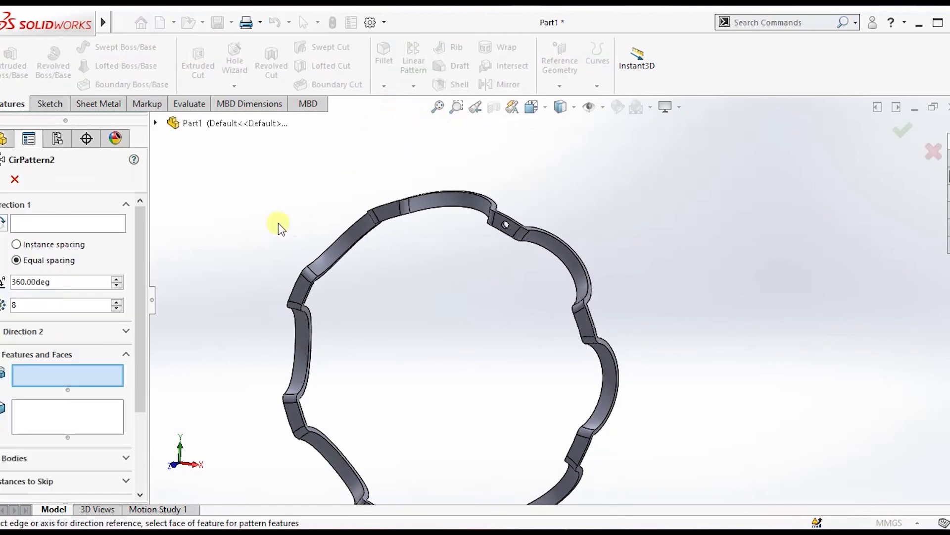
pyautogui.click(90, 220)
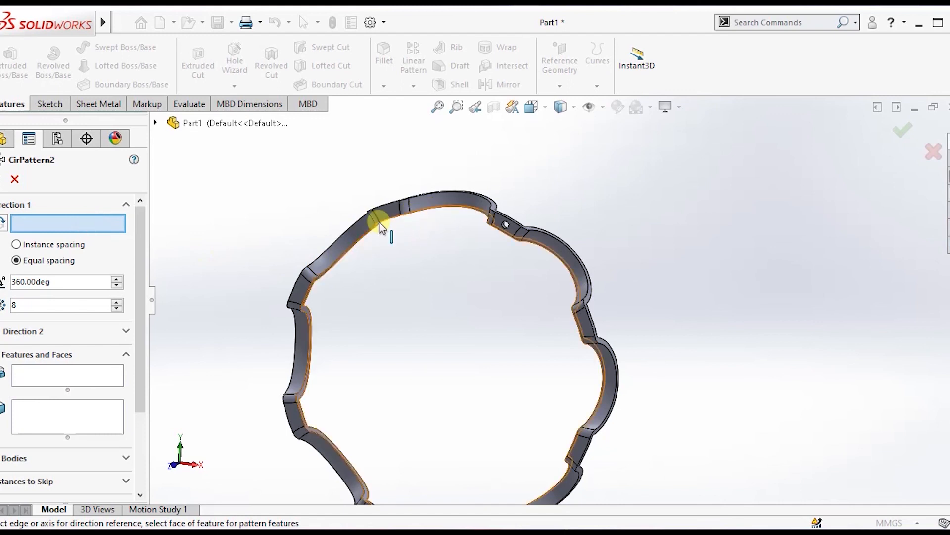
pyautogui.click(391, 206)
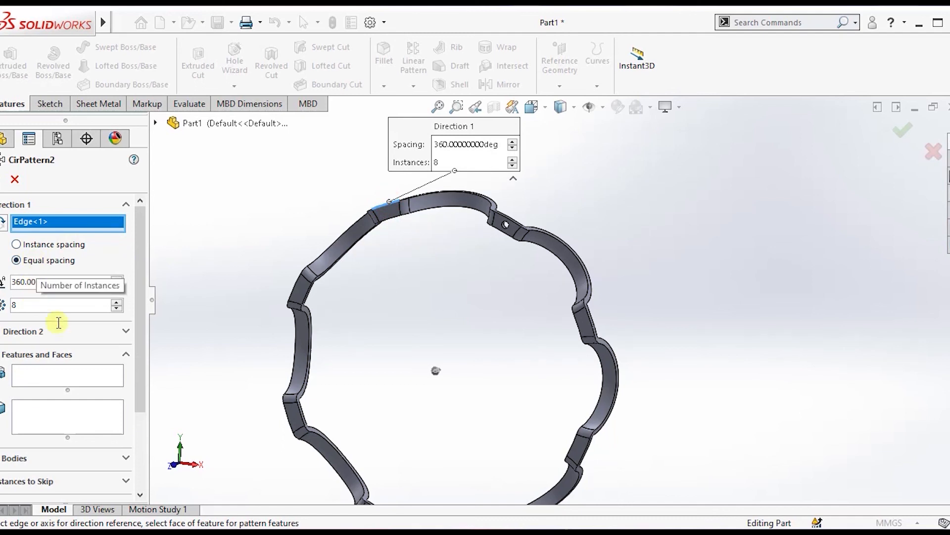
# Select the 2 mm hole cut as the feature to pattern and complete the circular pattern around the cage.
pyautogui.click(42, 369)
pyautogui.scroll(-5, 507, 224)
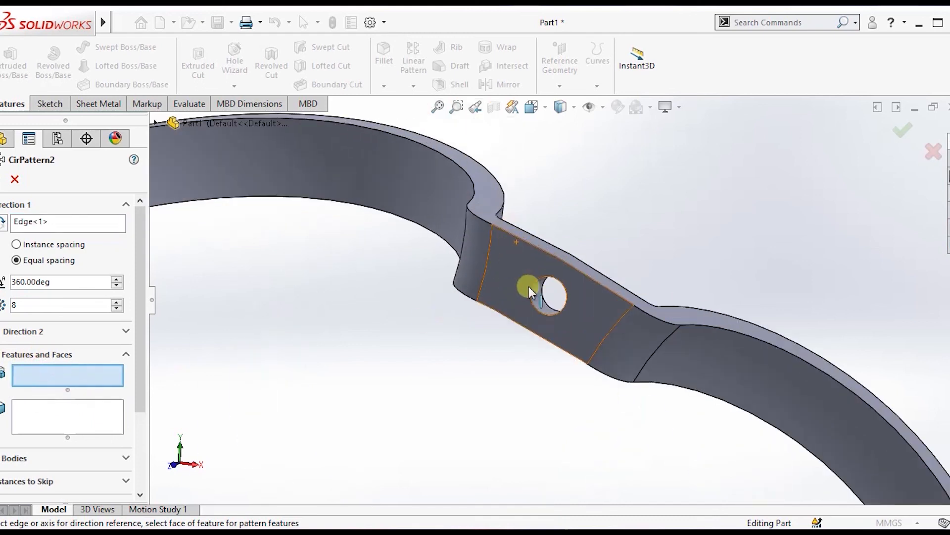
pyautogui.click(540, 302)
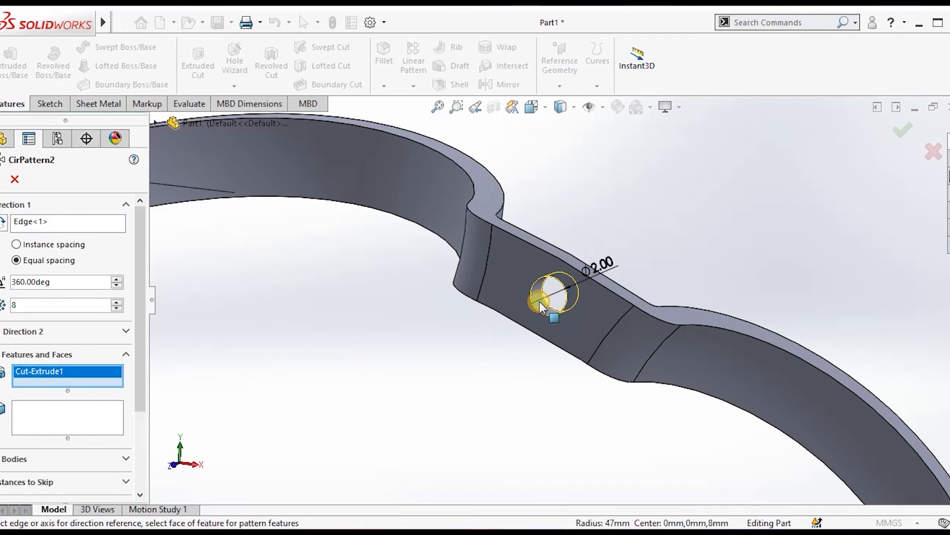
pyautogui.scroll(5, 535, 322)
pyautogui.scroll(3, 542, 401)
pyautogui.scroll(-4, 550, 414)
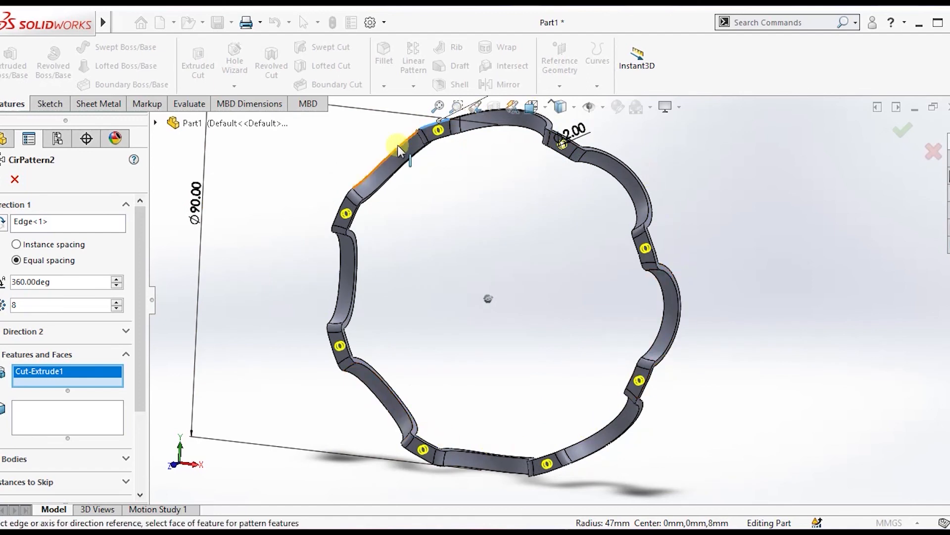
pyautogui.click(2, 181)
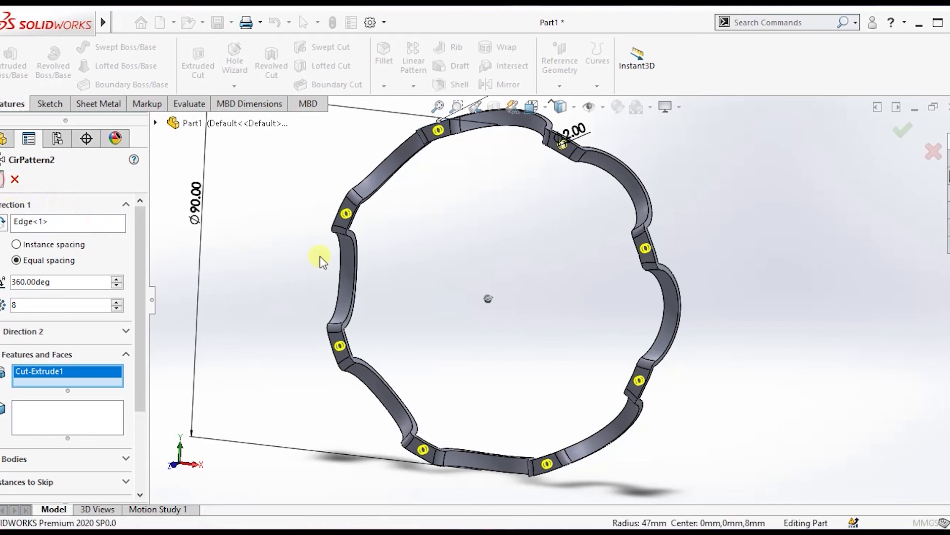
pyautogui.moveTo(697, 231); pyautogui.dragTo(696, 262, button='middle')
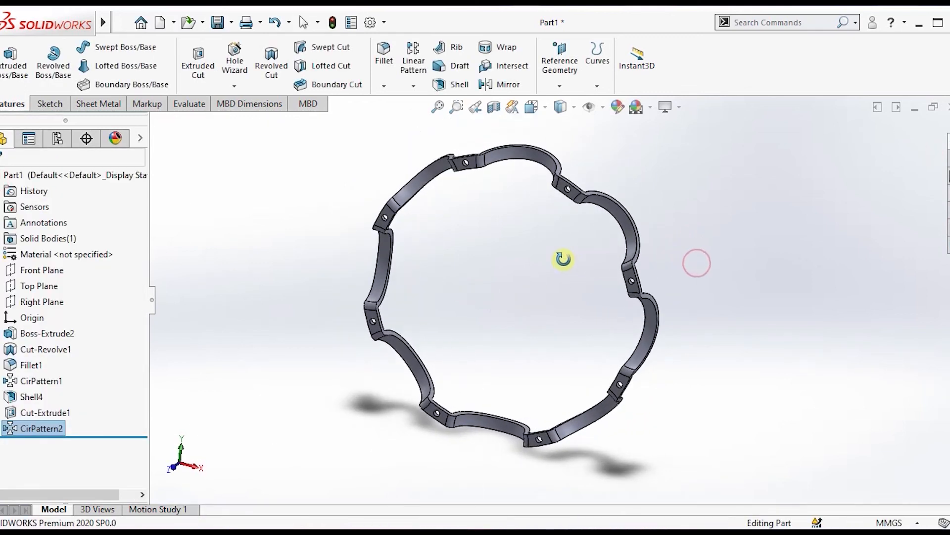
pyautogui.moveTo(561, 258)
pyautogui.mouseDown(button='middle')
pyautogui.moveTo(604, 244)
pyautogui.moveTo(596, 235)
pyautogui.moveTo(541, 263)
pyautogui.moveTo(569, 263)
pyautogui.mouseUp(button='middle')
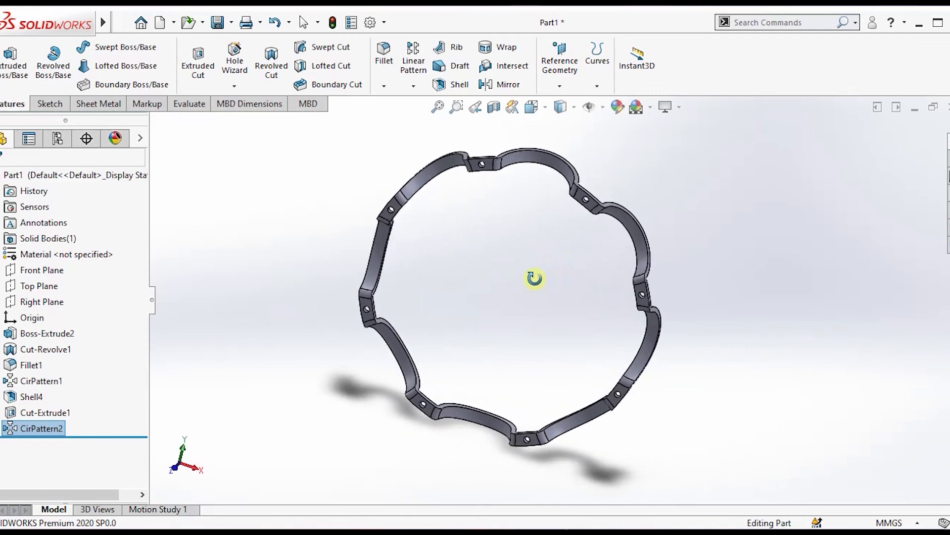
pyautogui.press('Escape')
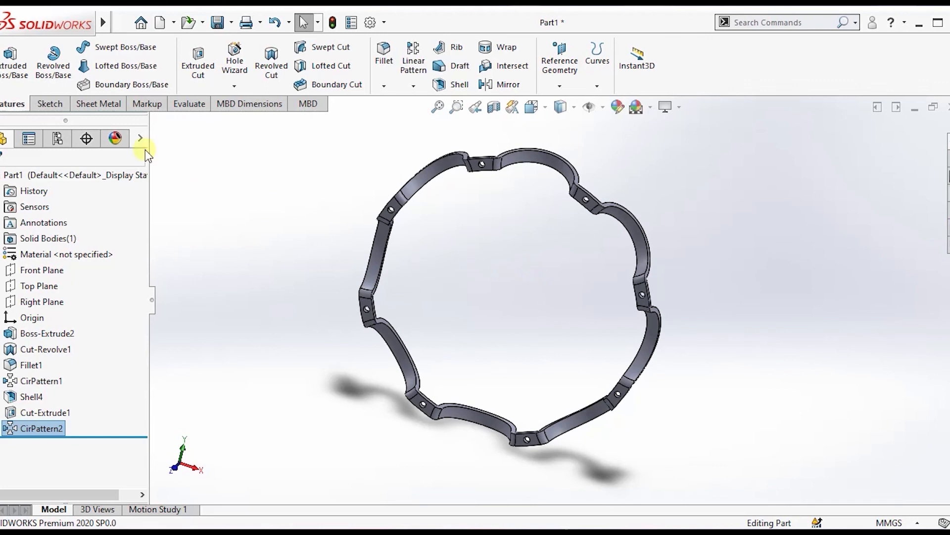
# Begin saving the part in the Ball Bearing folder with the file name cage.SLDPRT.
pyautogui.click(122, 23)
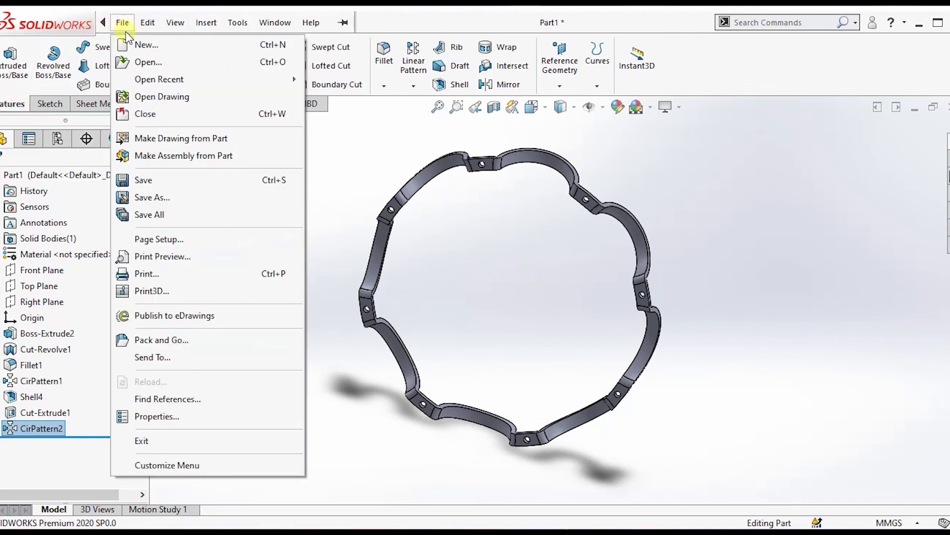
pyautogui.click(161, 181)
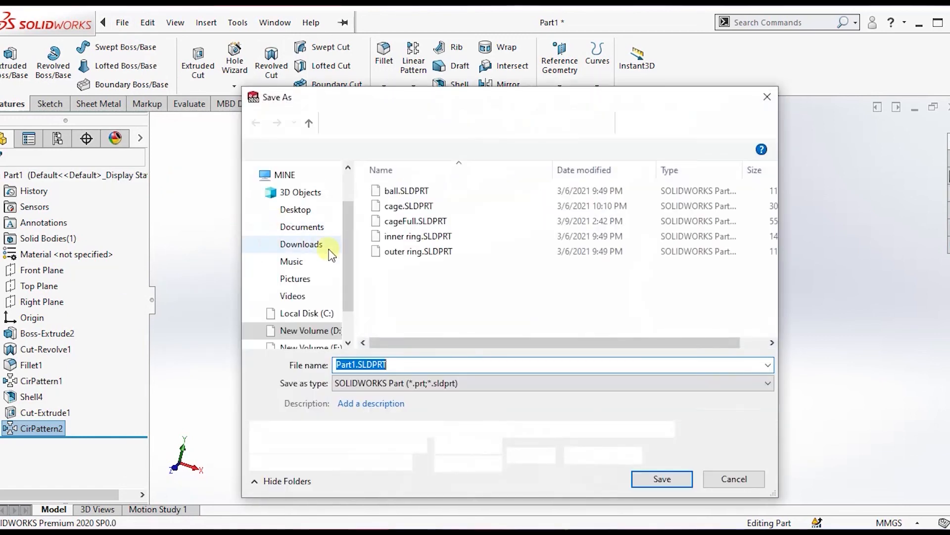
pyautogui.click(354, 365)
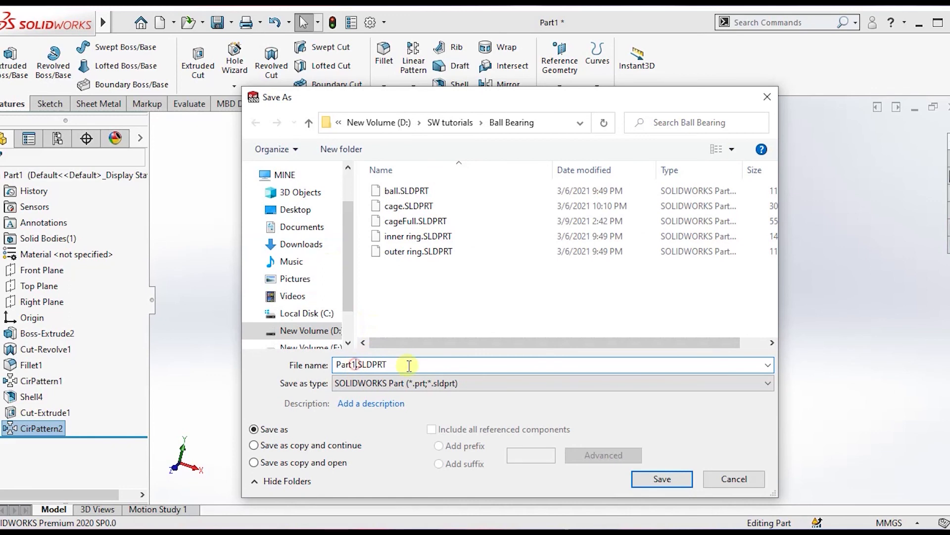
pyautogui.press('BackSpace')
pyautogui.press('BackSpace')
pyautogui.press('BackSpace')
pyautogui.press('BackSpace')
pyautogui.press('BackSpace')
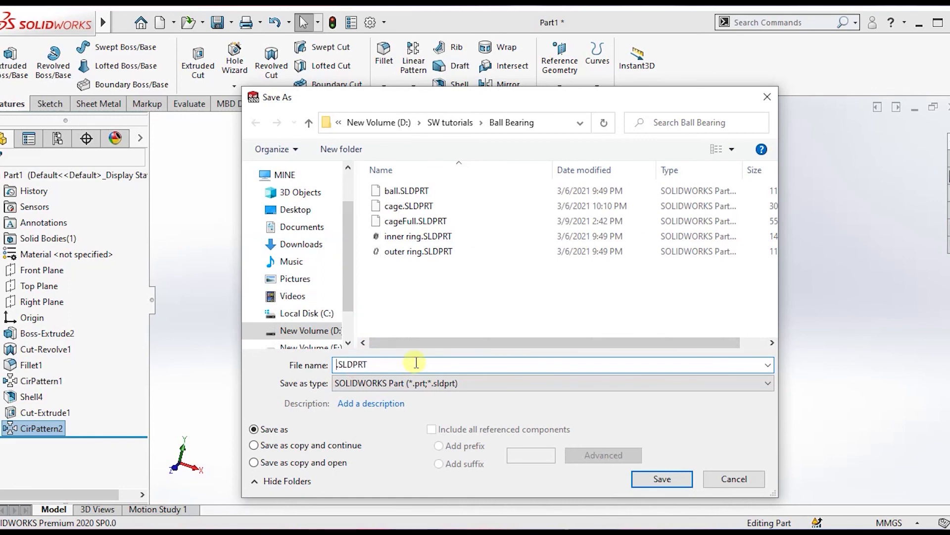
pyautogui.write('cage')
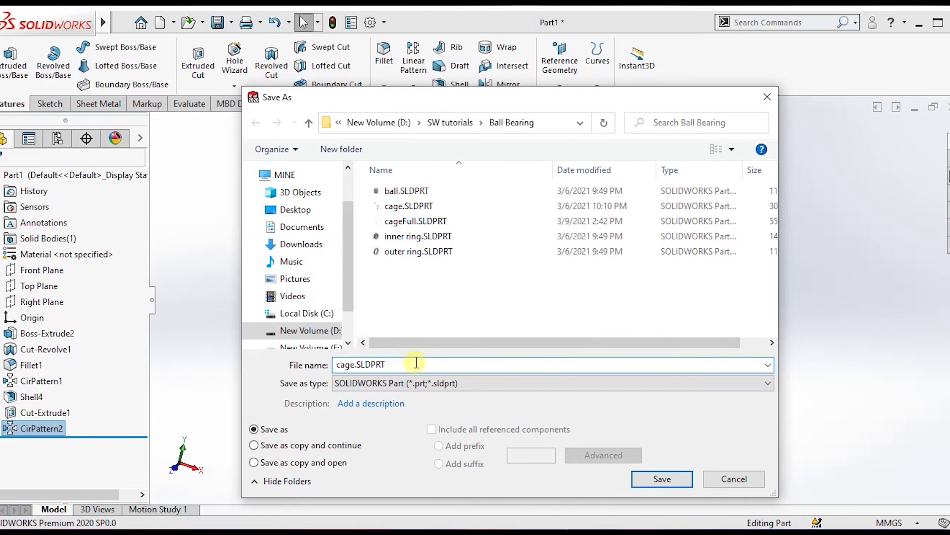
# Choose the existing outer ring.SLDPRT as the file name and try to save the part under it.
pyautogui.click(396, 191)
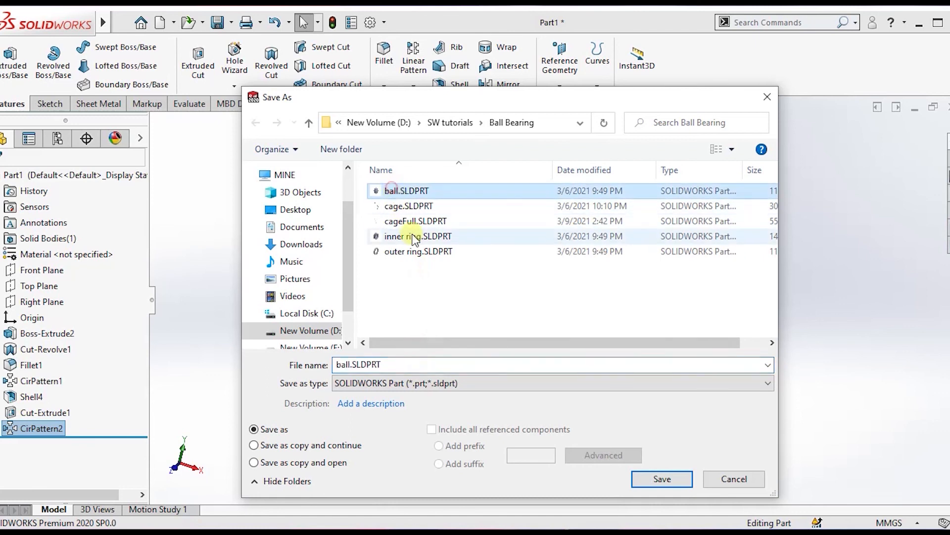
pyautogui.click(413, 237)
pyautogui.click(418, 253)
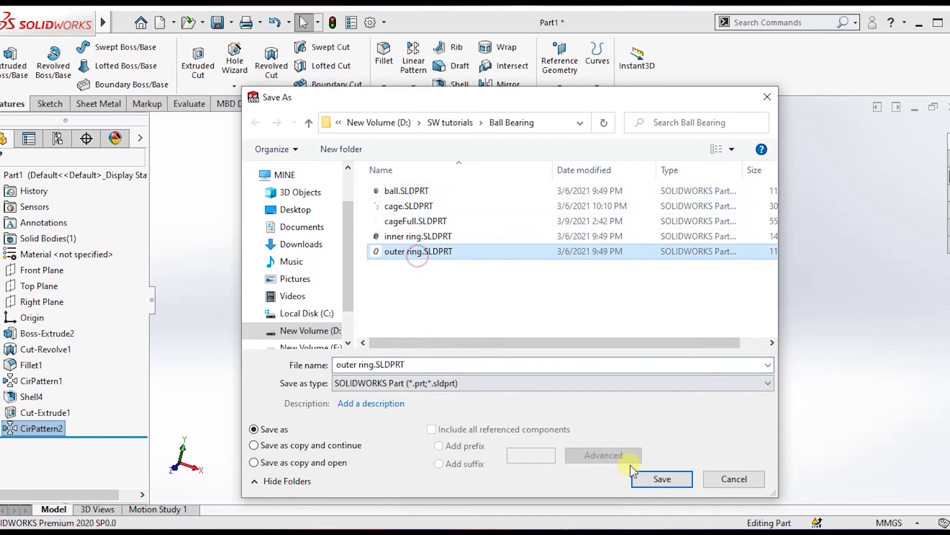
pyautogui.click(666, 480)
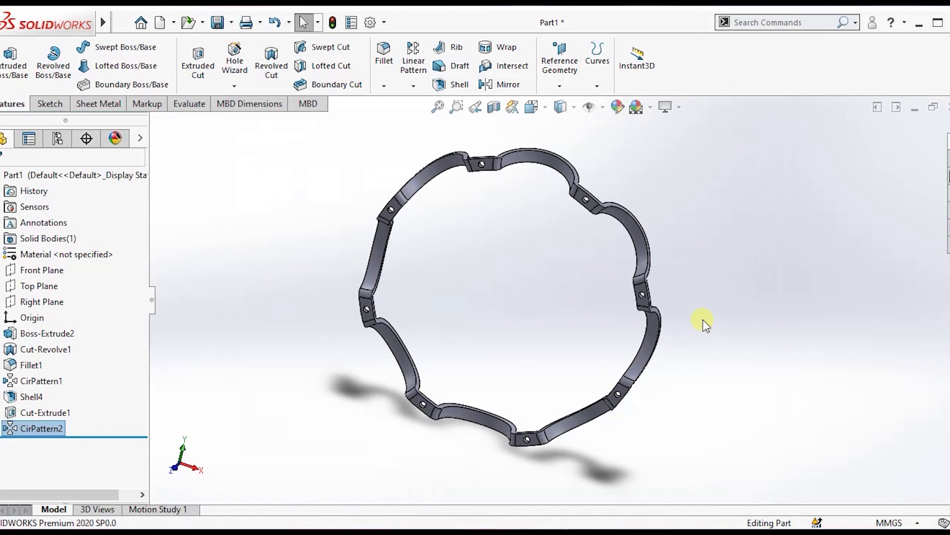